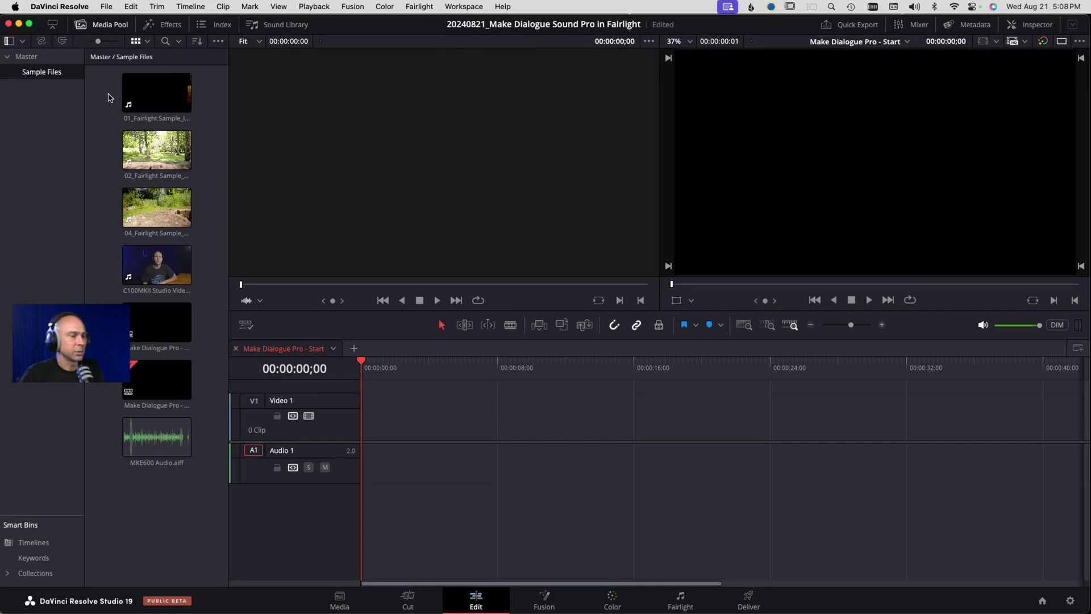
# Preview the outdoor sample clips, the C100MKII Studio Video and the MKE600 audio file in the Sample Files bin.
pyautogui.click(140, 93)
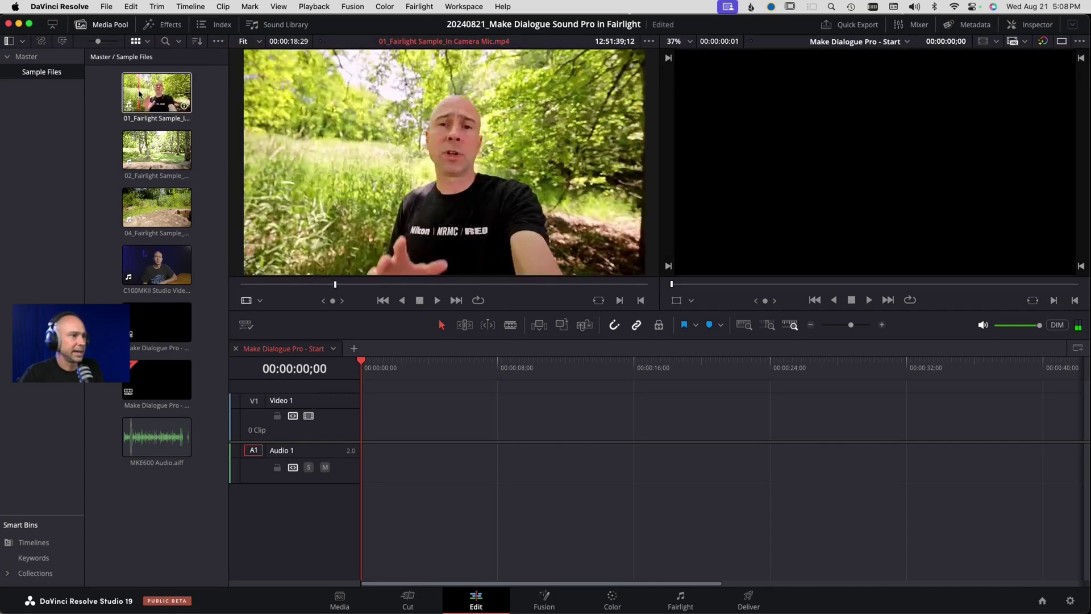
pyautogui.click(157, 165)
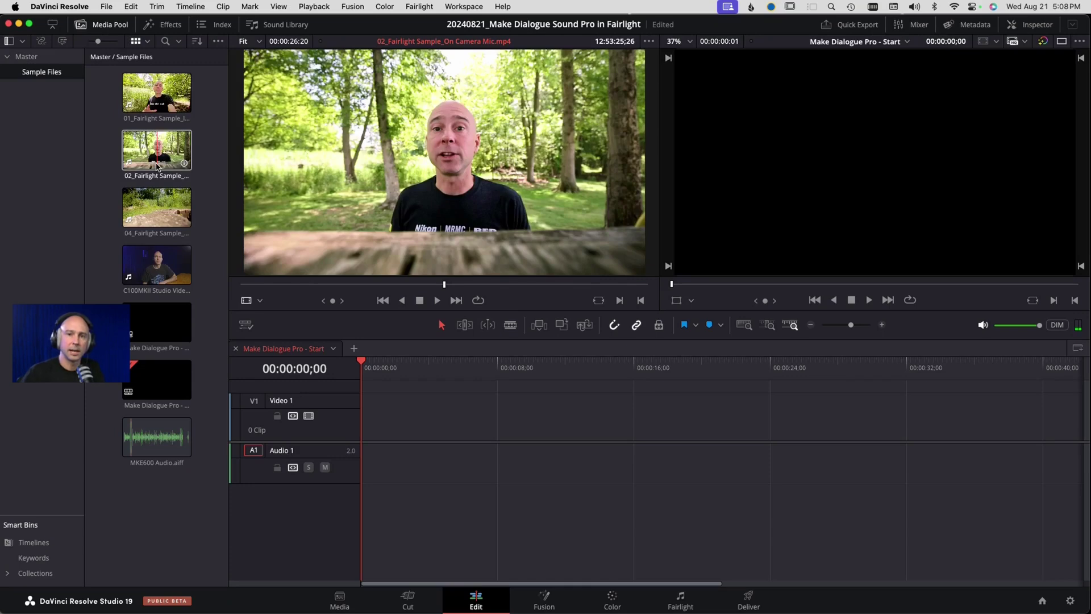
pyautogui.click(145, 211)
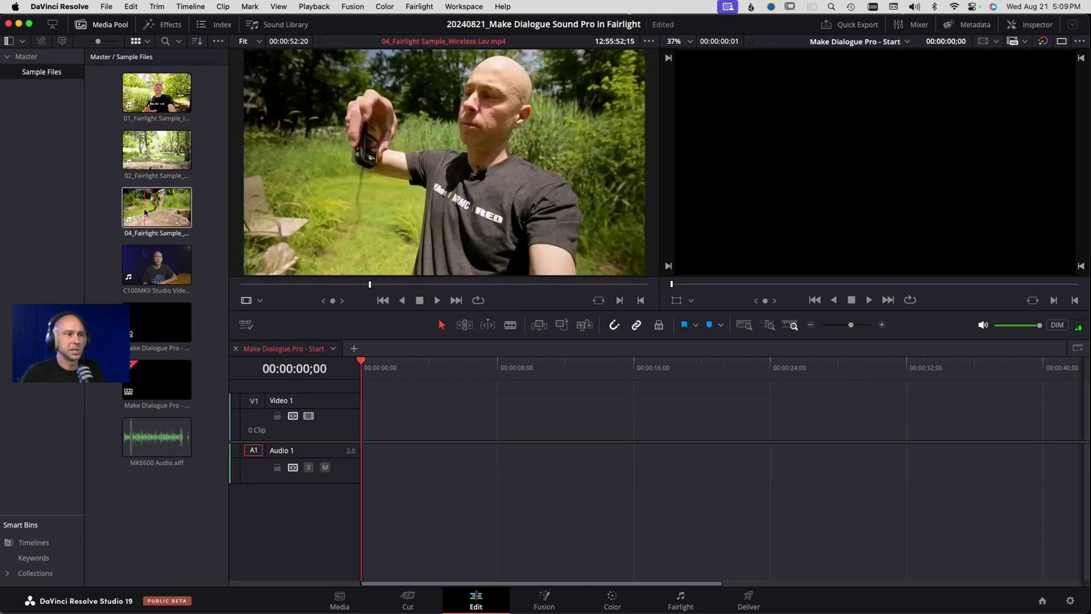
pyautogui.click(88, 273)
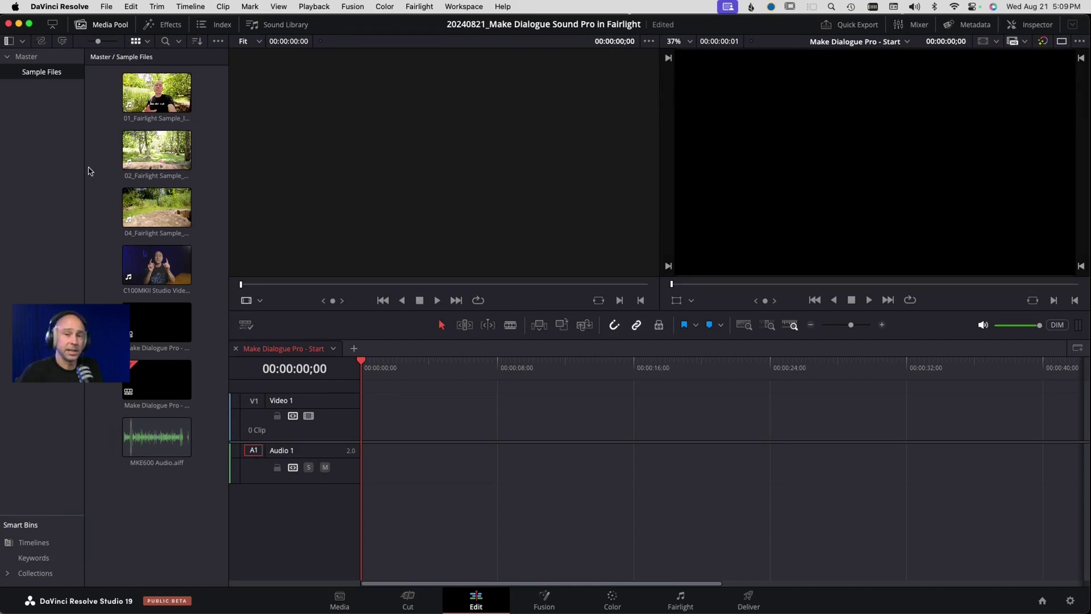
pyautogui.click(147, 269)
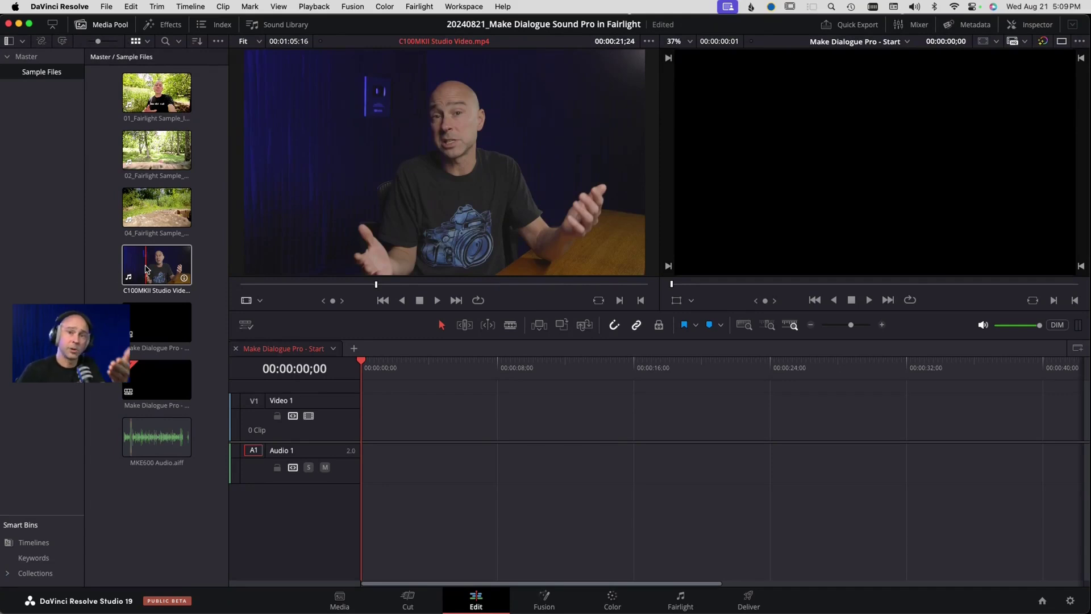
pyautogui.click(107, 489)
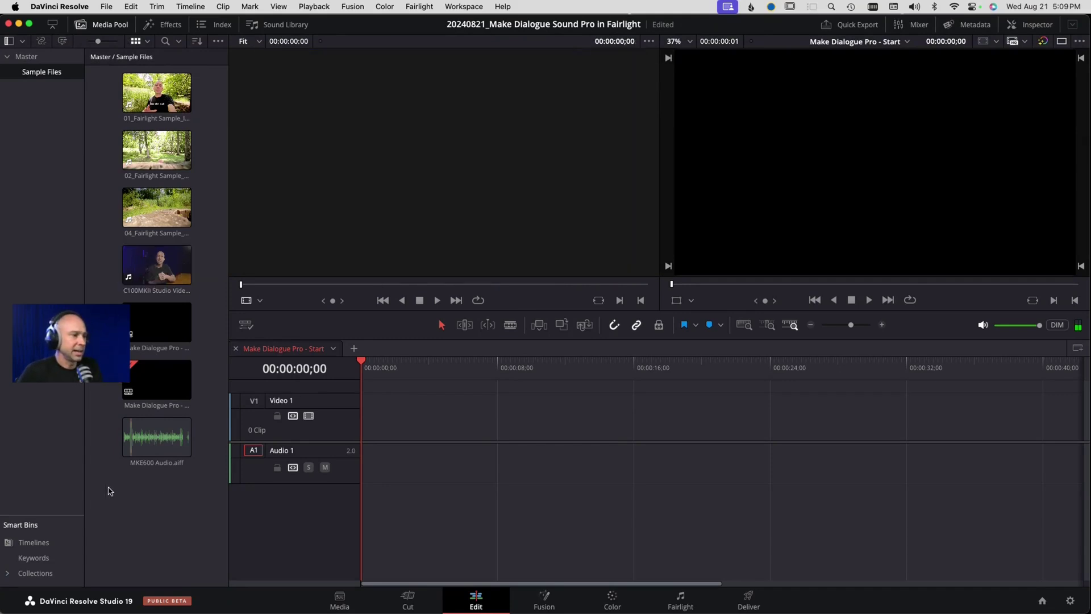
pyautogui.click(159, 467)
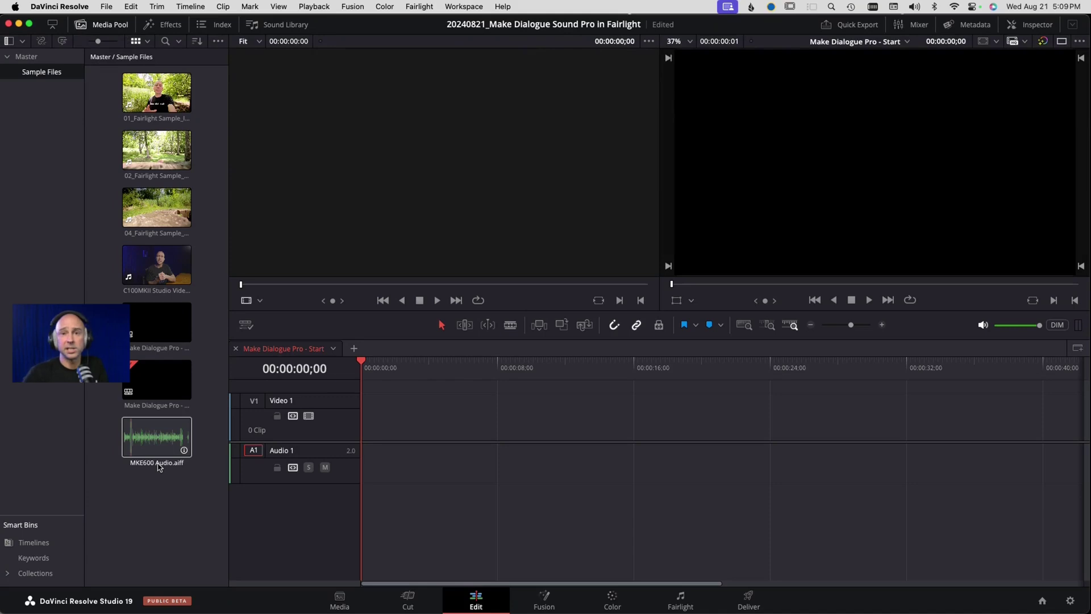
pyautogui.click(156, 490)
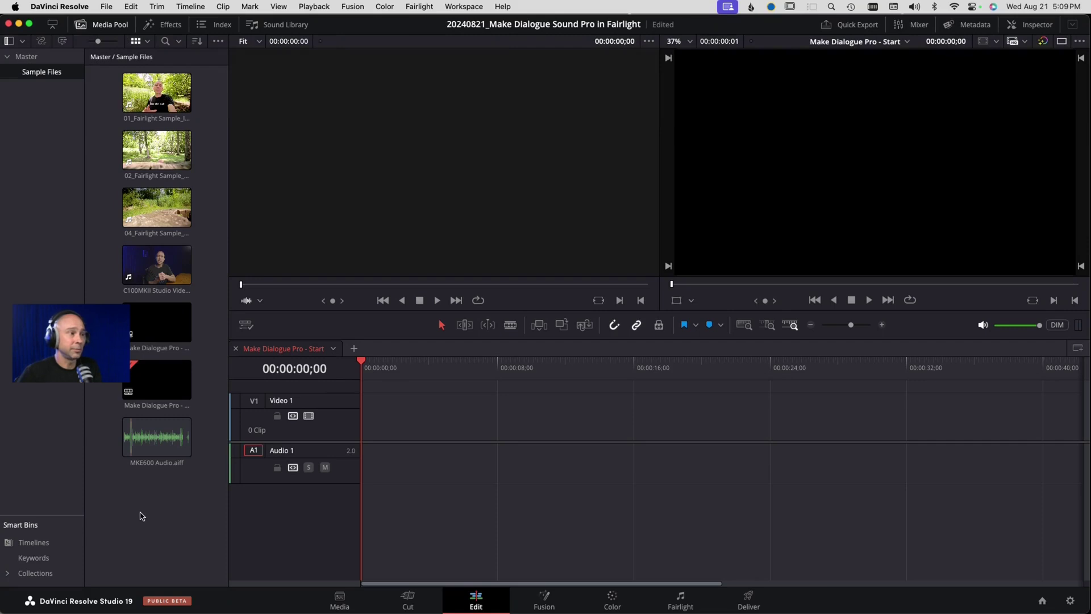
# Auto sync the audio of all clips in the Sample Files bin using Waveform on channel 1.
pyautogui.rightClick(144, 496)
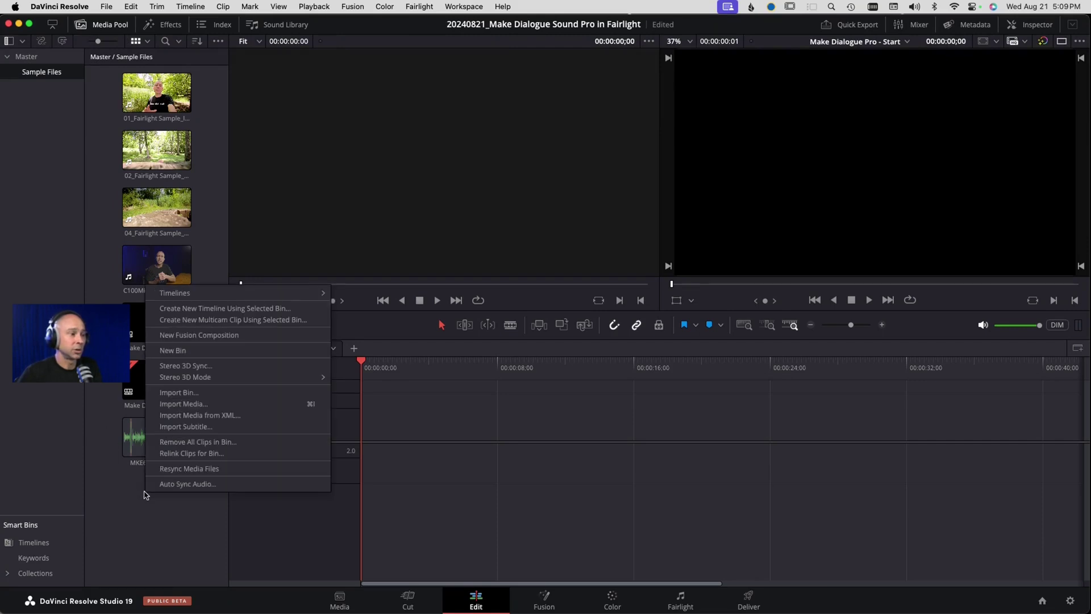
pyautogui.click(182, 486)
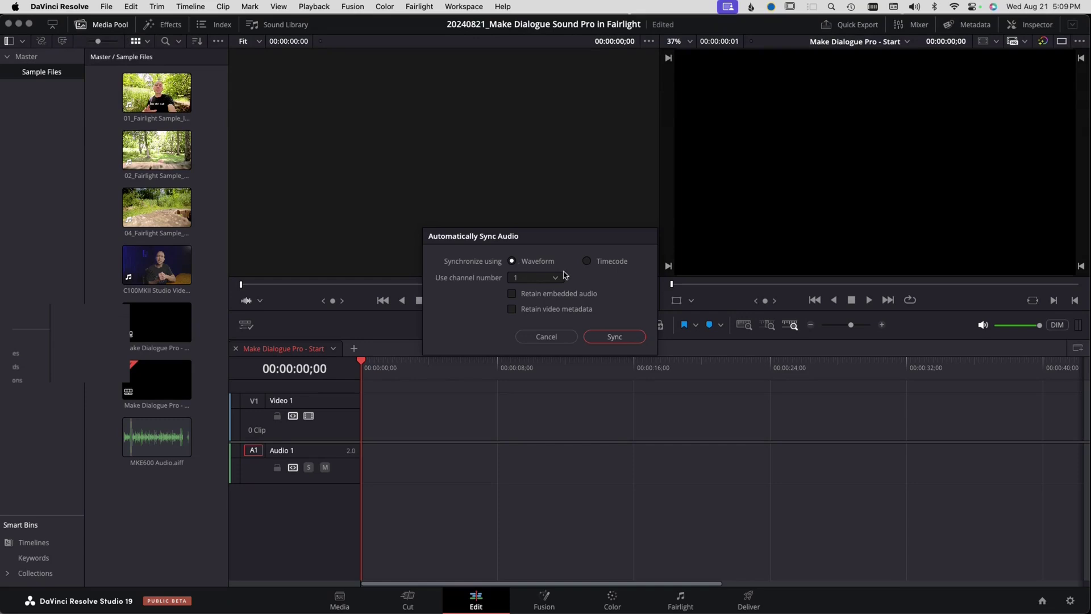
pyautogui.click(616, 337)
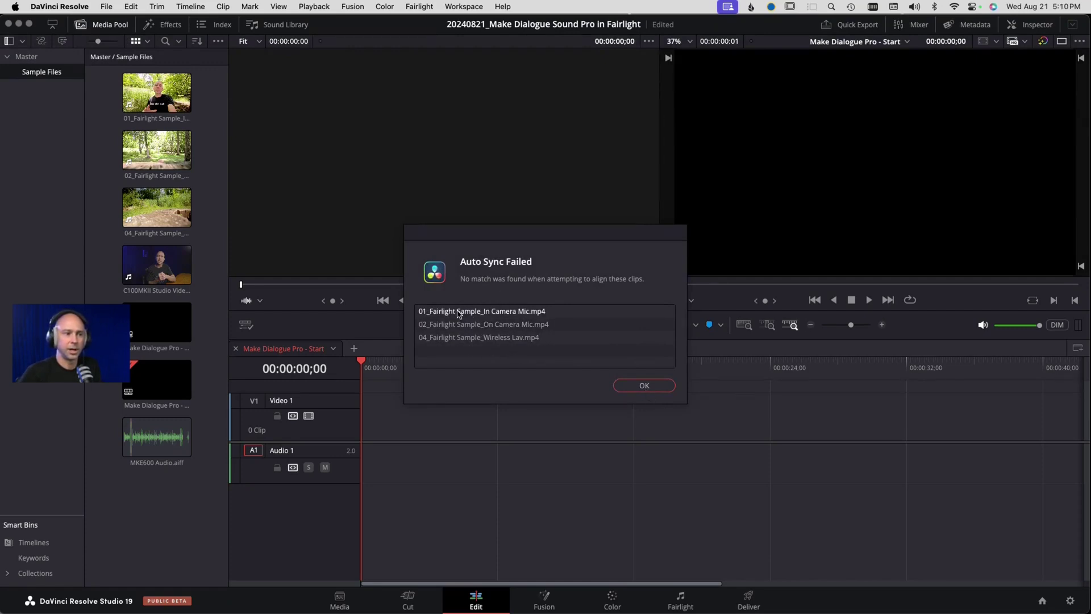
pyautogui.click(643, 386)
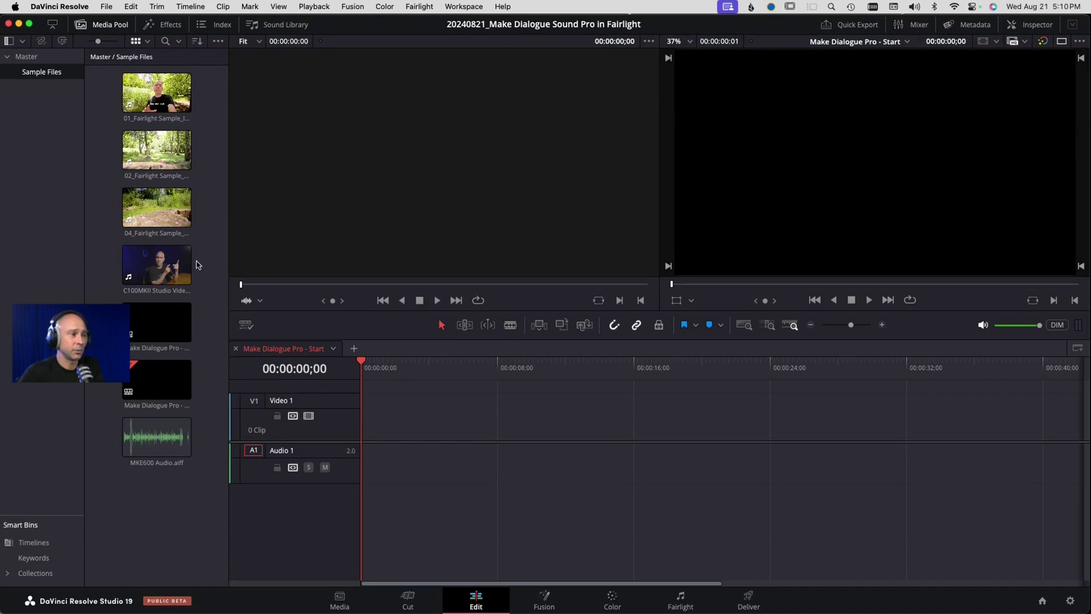
# Inspect the audio clip attributes of C100MKII Studio Video, including the available source channels and track formats.
pyautogui.click(157, 267)
pyautogui.rightClick(158, 267)
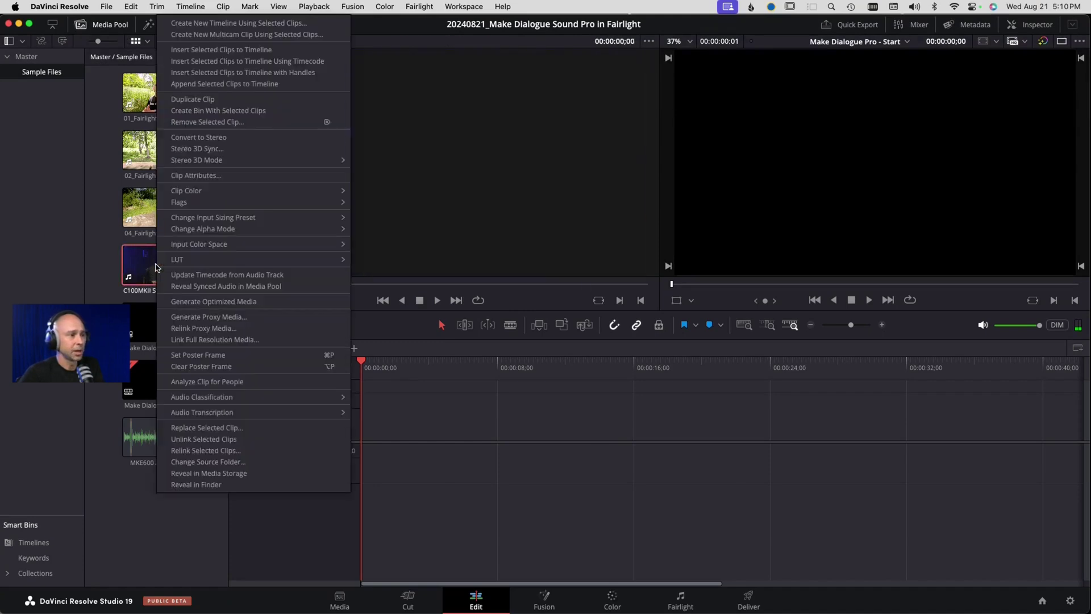
pyautogui.click(220, 177)
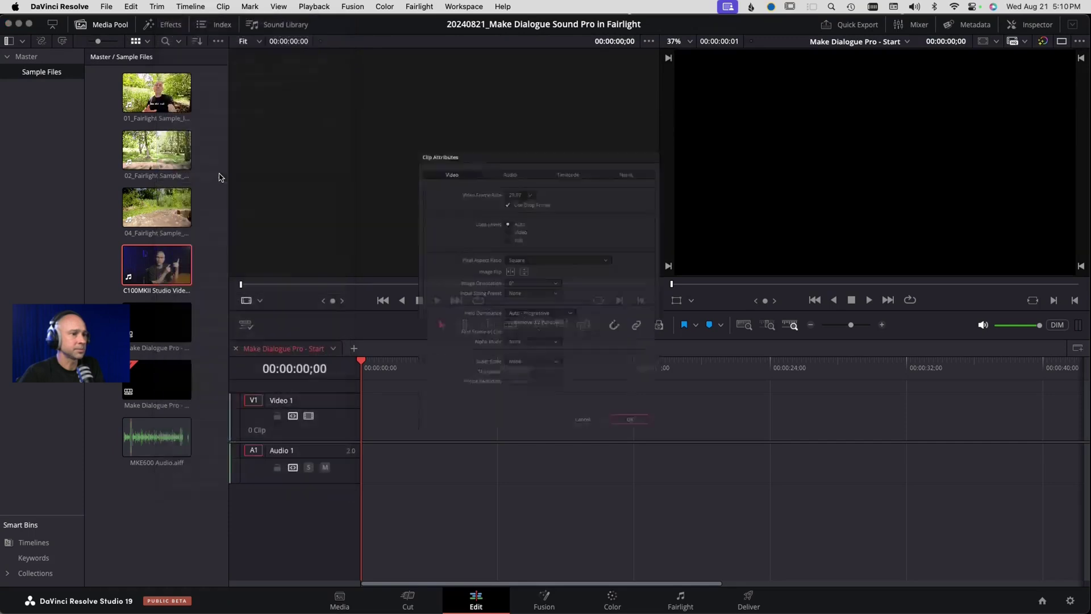
pyautogui.moveTo(582, 99); pyautogui.dragTo(584, 96)
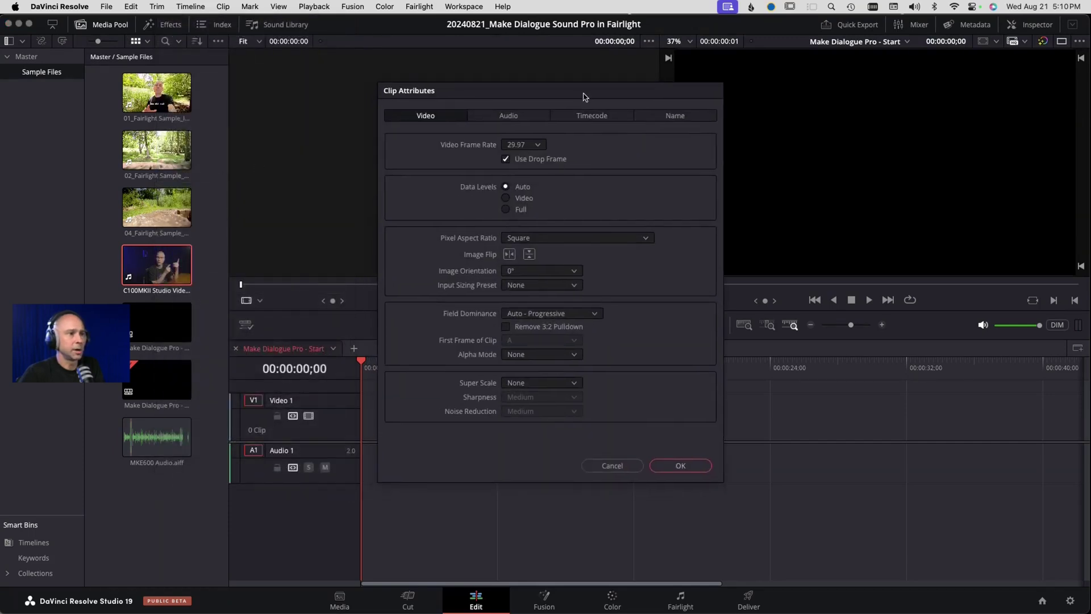
pyautogui.click(518, 117)
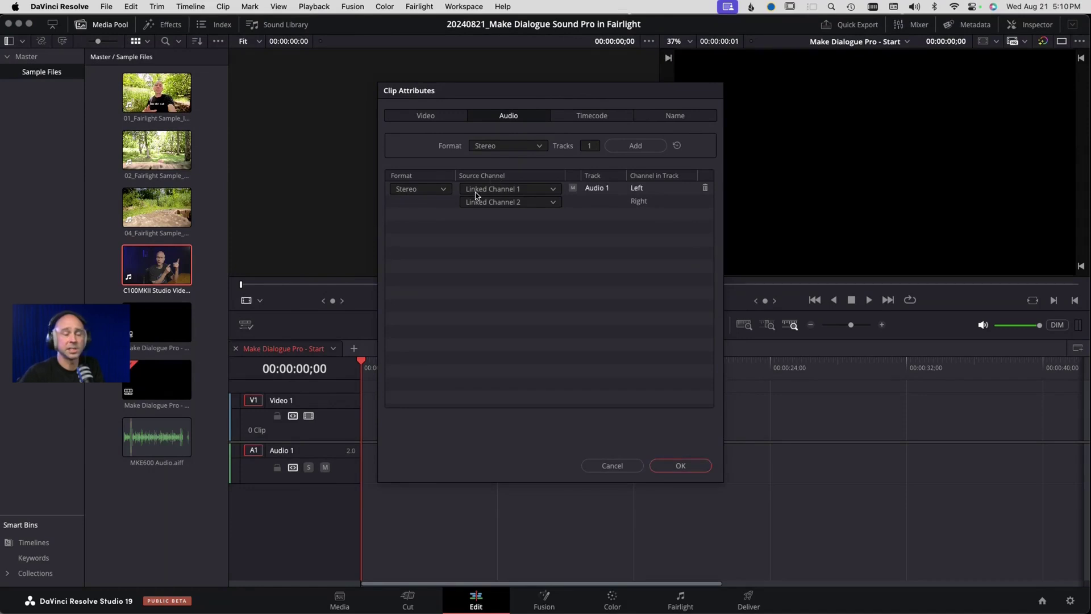
pyautogui.click(526, 191)
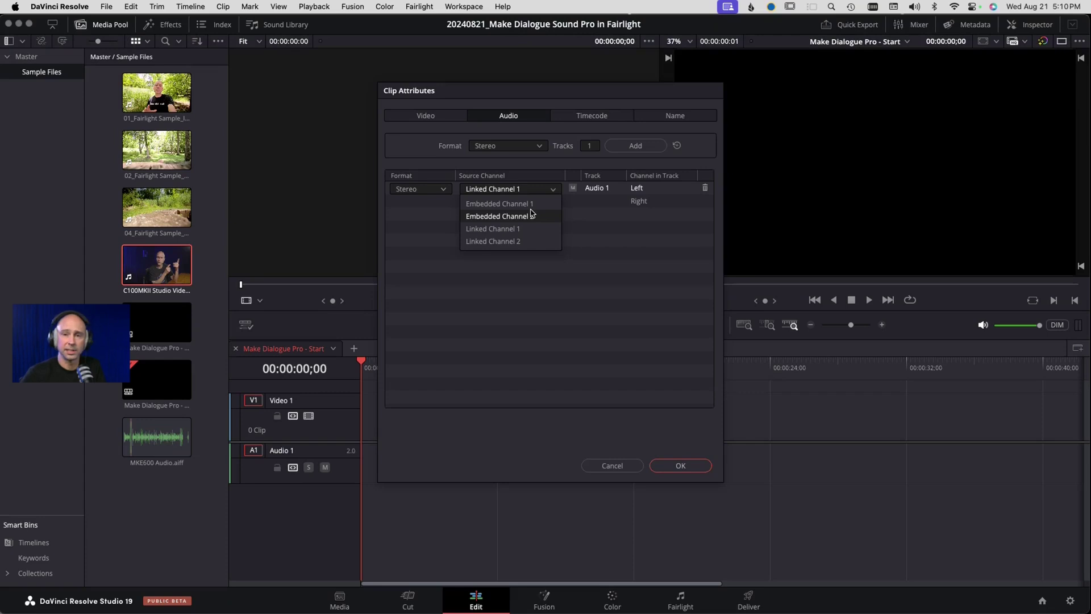
pyautogui.click(580, 309)
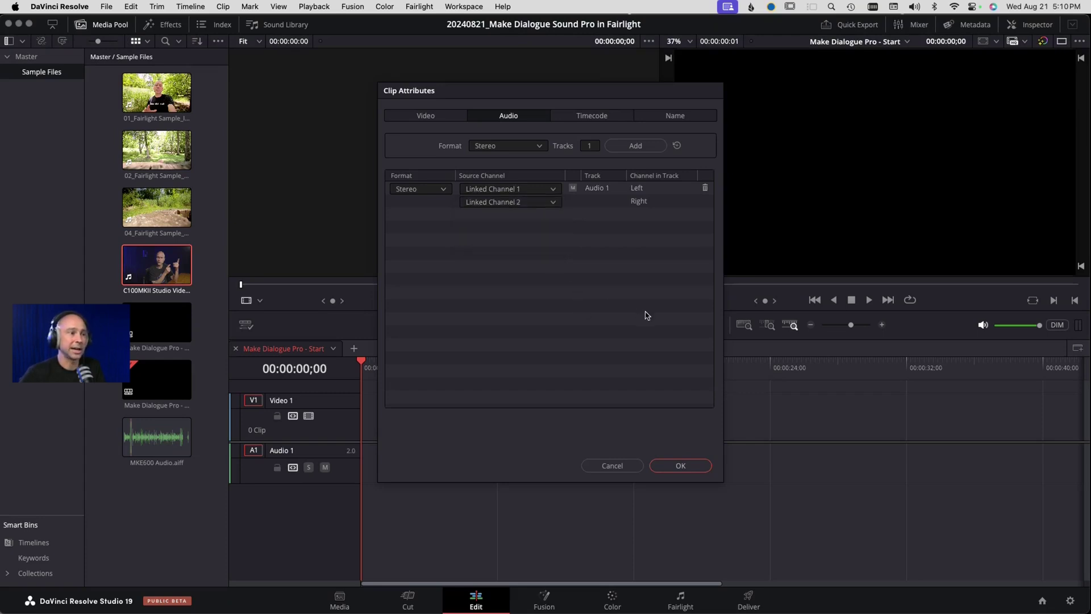
pyautogui.click(443, 191)
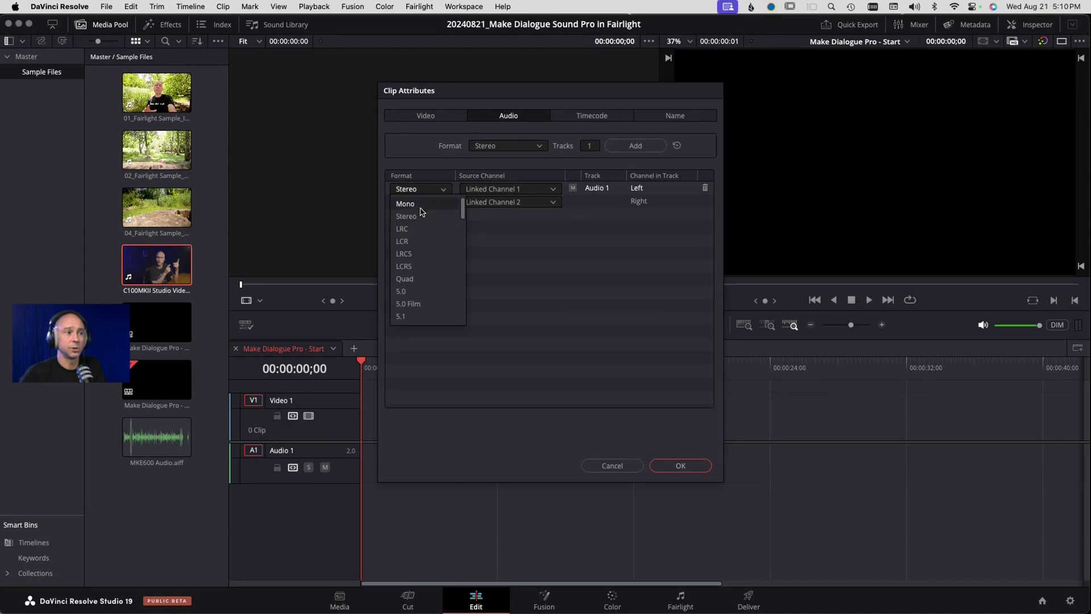
pyautogui.click(563, 260)
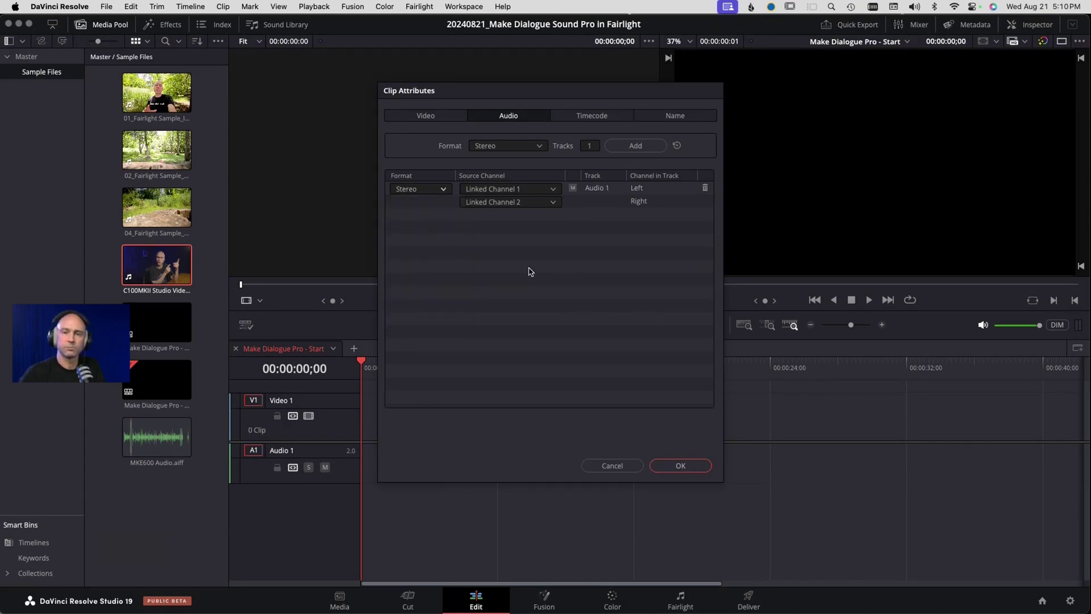
pyautogui.click(669, 467)
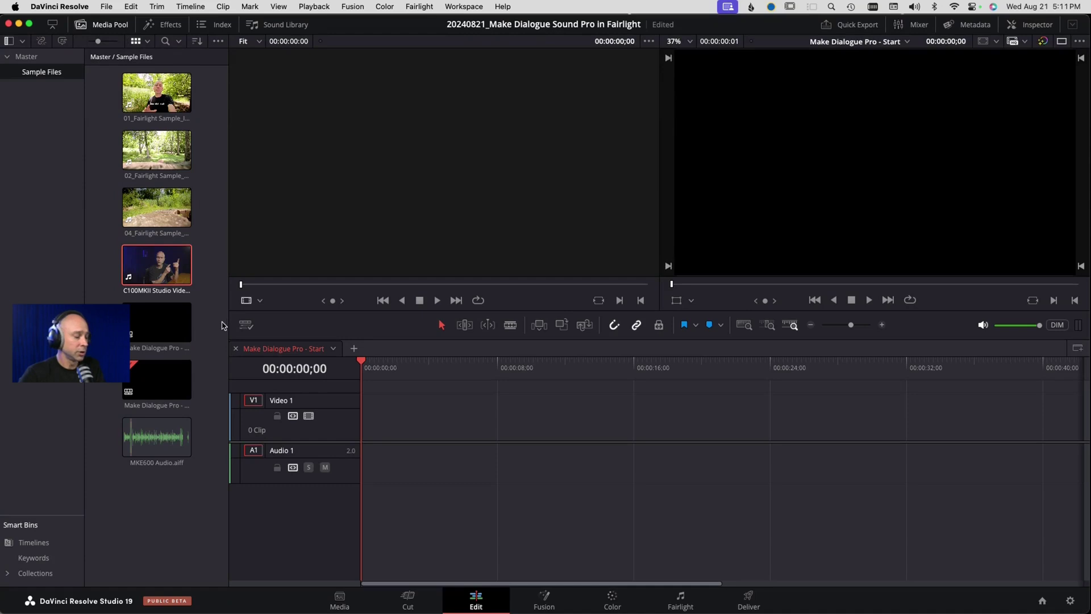
# Try Auto Sync Audio on just the C100MKII Studio Video and MKE600 Audio.aiff clips.
pyautogui.click(168, 436)
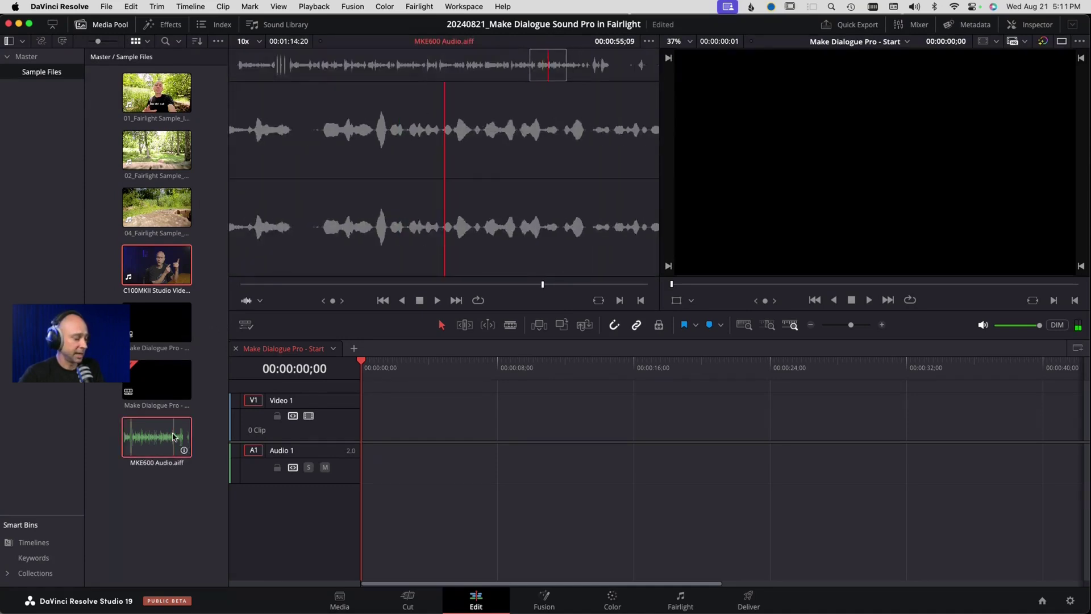
pyautogui.rightClick(164, 267)
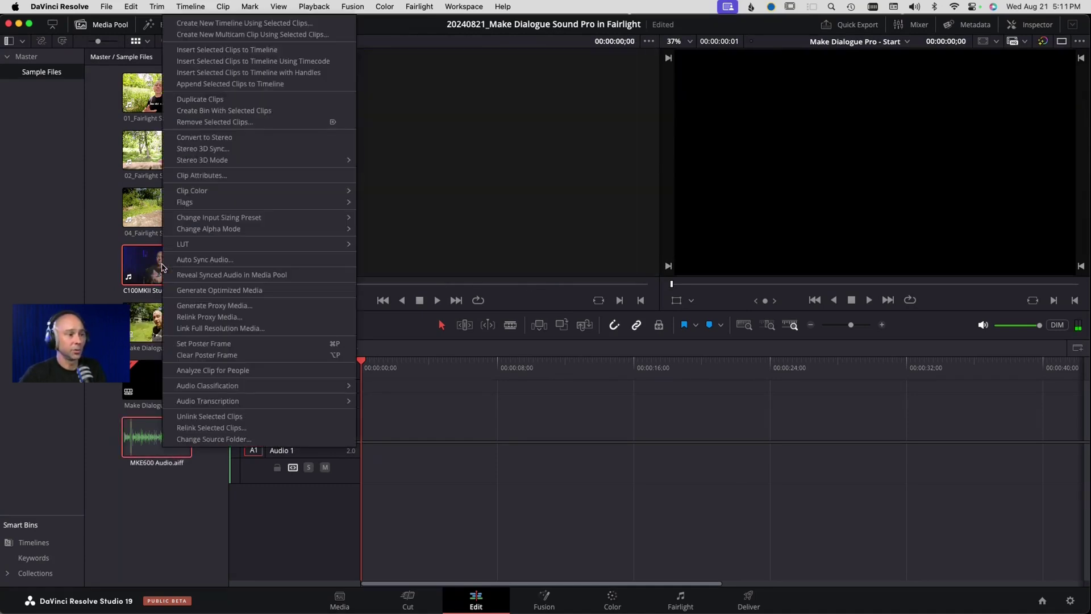
pyautogui.click(238, 261)
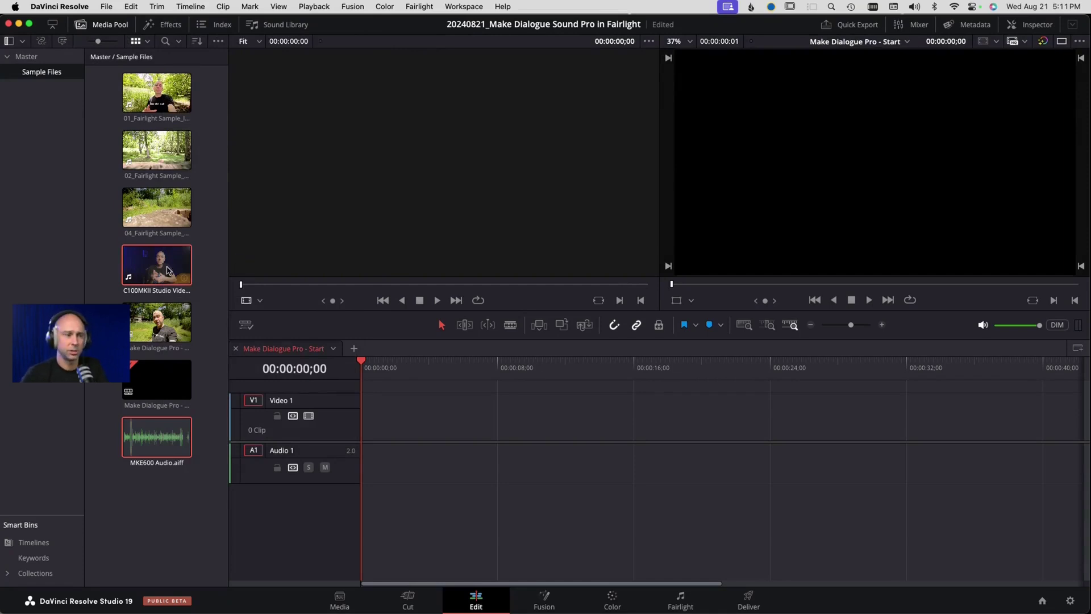
pyautogui.click(218, 298)
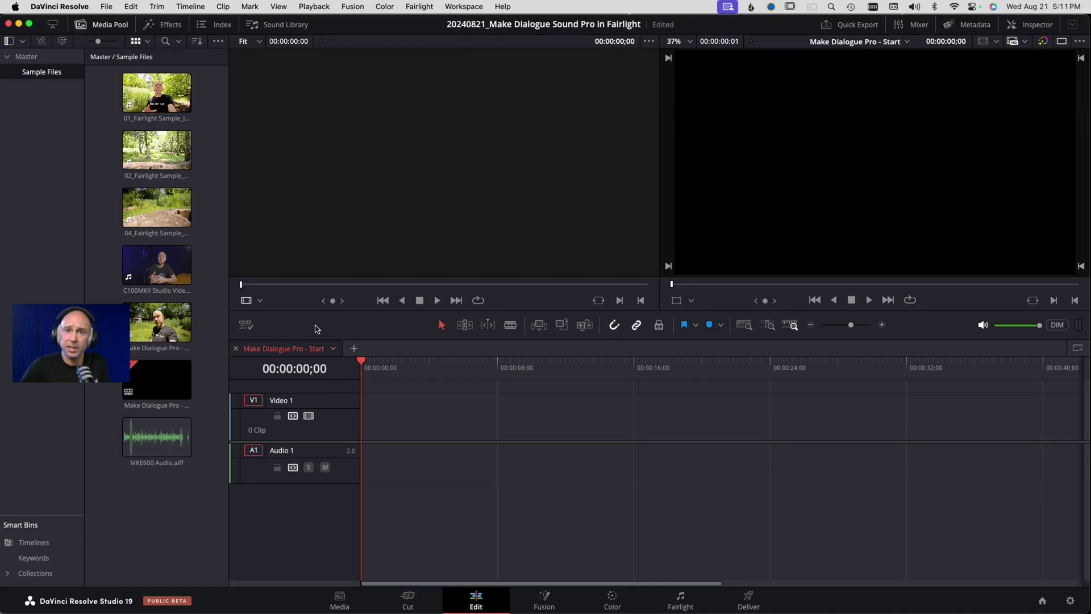
# On the Media page, load C100MKII Studio Video, show the audio Waveform view and unlink its synced MKE600 audio.
pyautogui.click(131, 445)
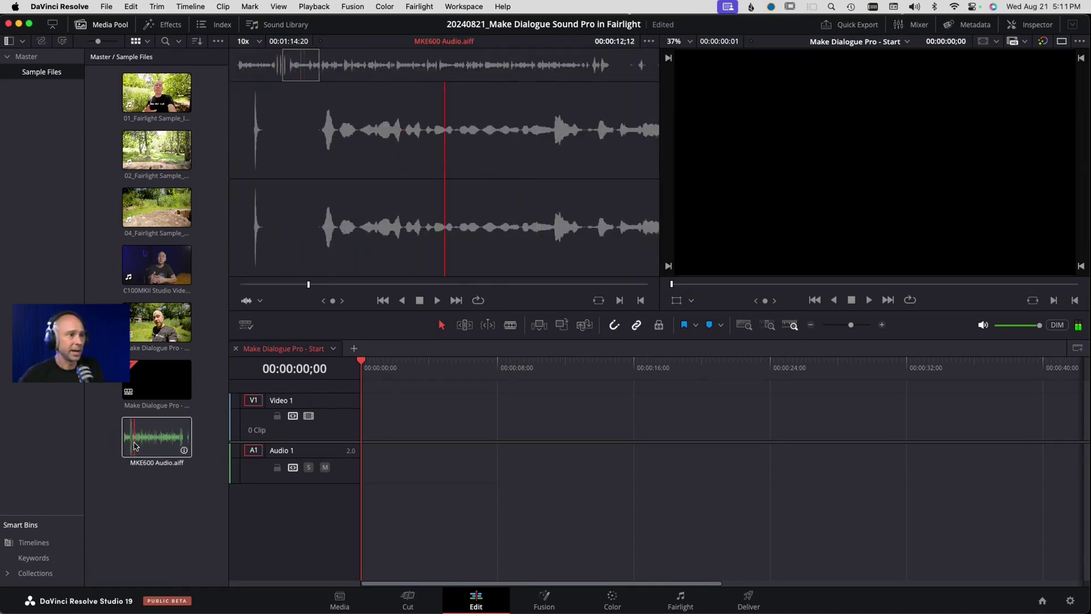
pyautogui.click(160, 497)
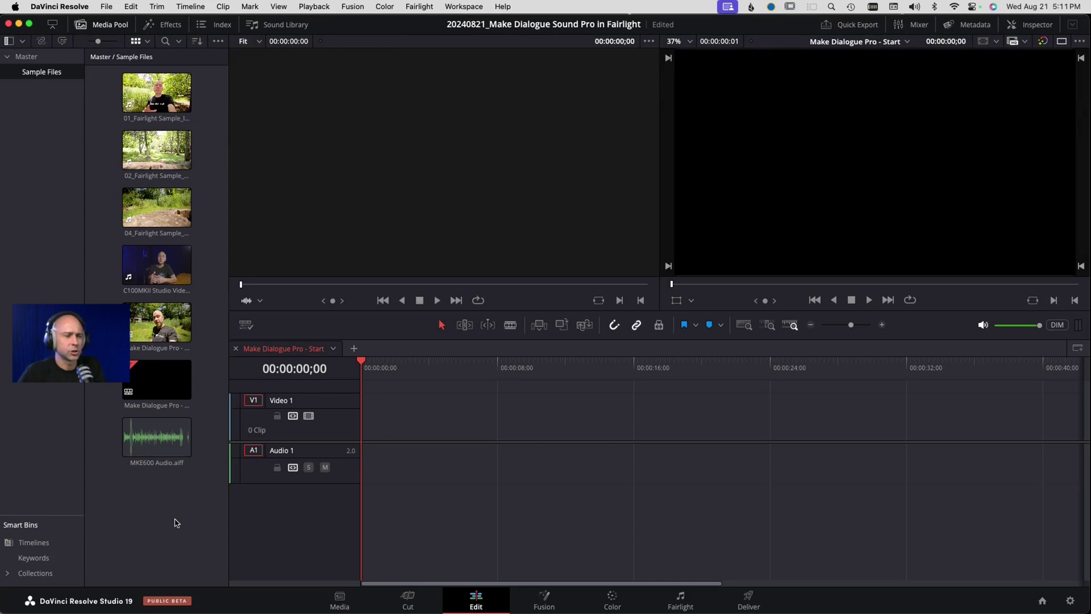
pyautogui.click(340, 598)
pyautogui.click(389, 353)
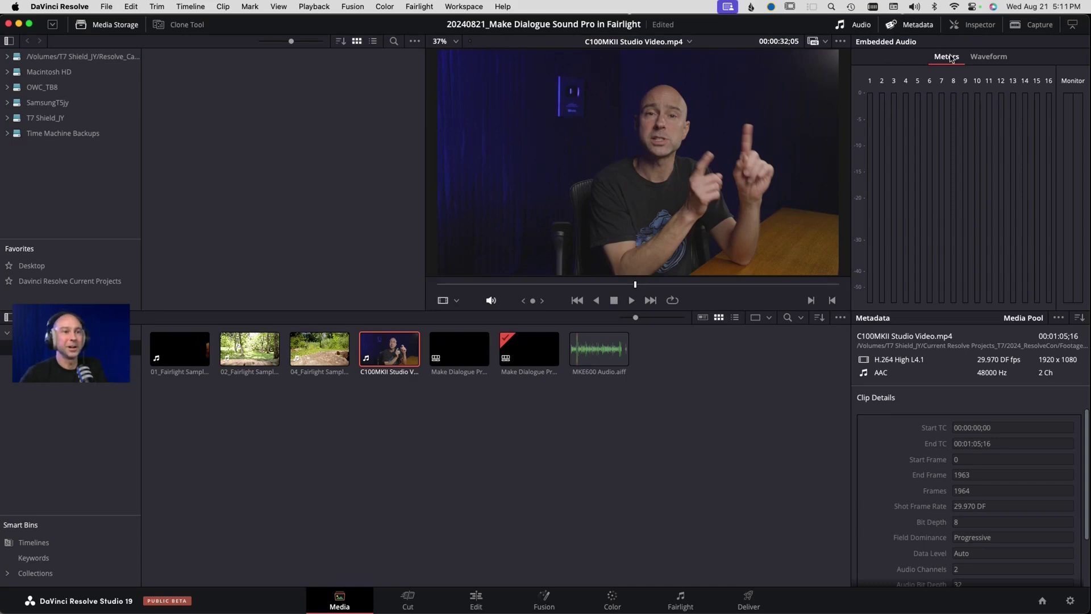
pyautogui.click(858, 25)
pyautogui.click(858, 26)
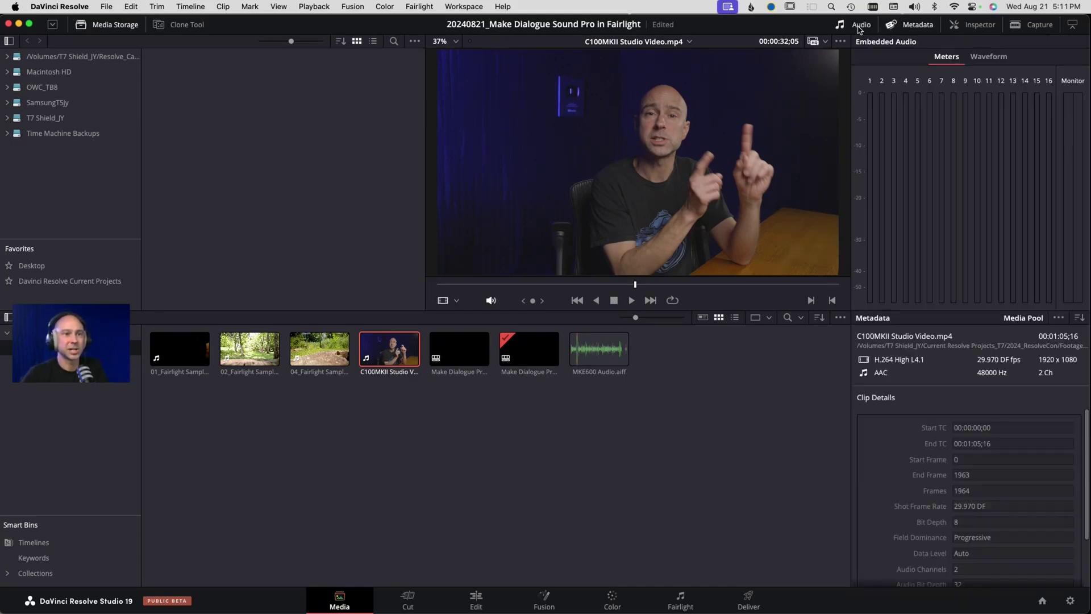
pyautogui.click(990, 58)
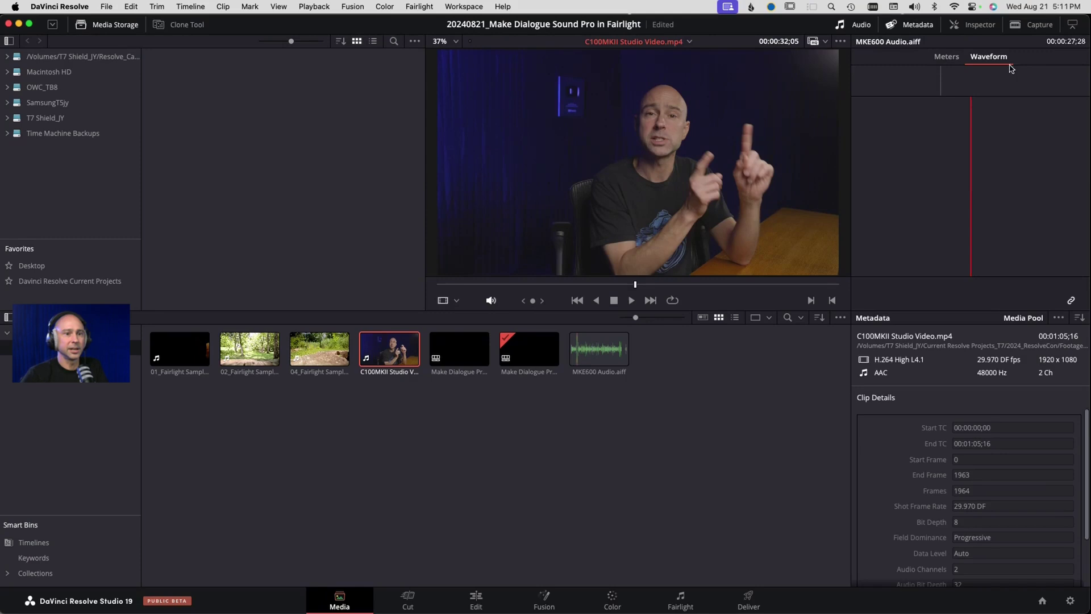
pyautogui.click(1072, 301)
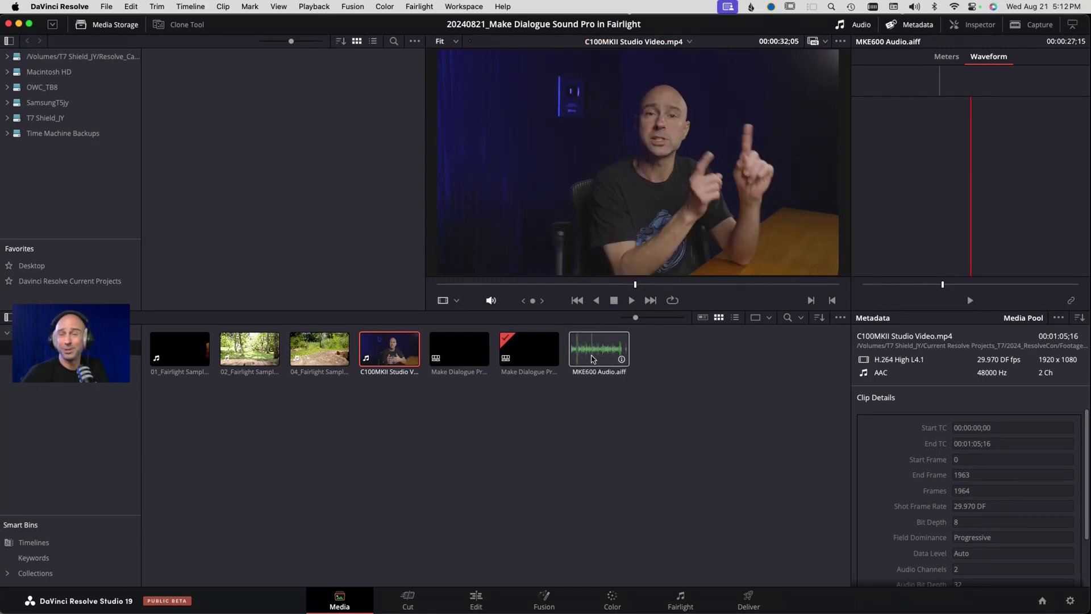
# Load MKE600 Audio.aiff into the waveform viewer and cue the claps at 00:00:08;10 in the audio and 00:00:07;04 in the studio video.
pyautogui.click(592, 358)
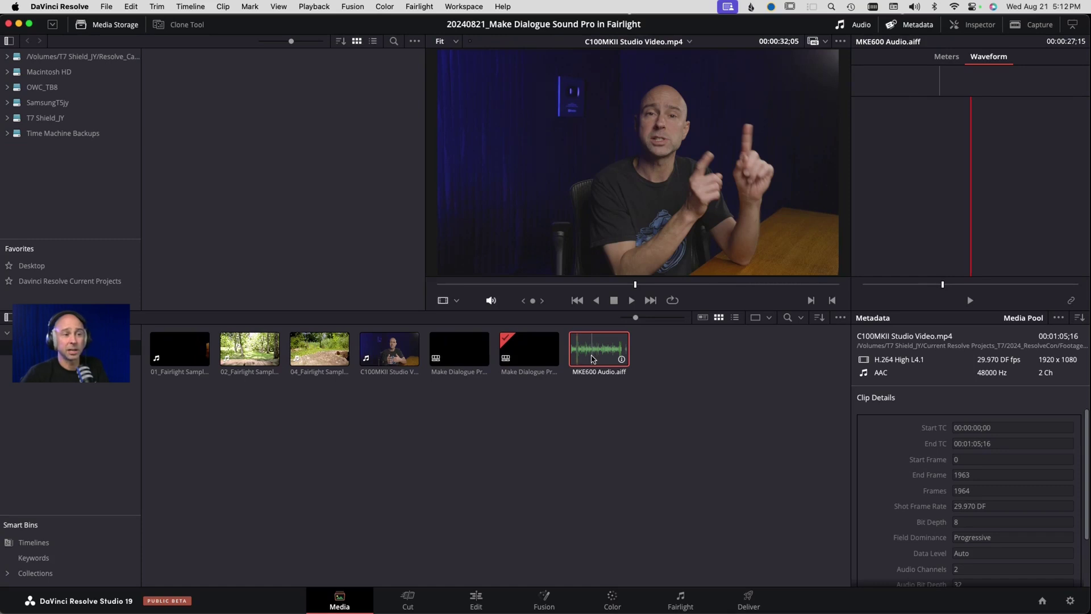
pyautogui.moveTo(593, 359); pyautogui.dragTo(943, 167)
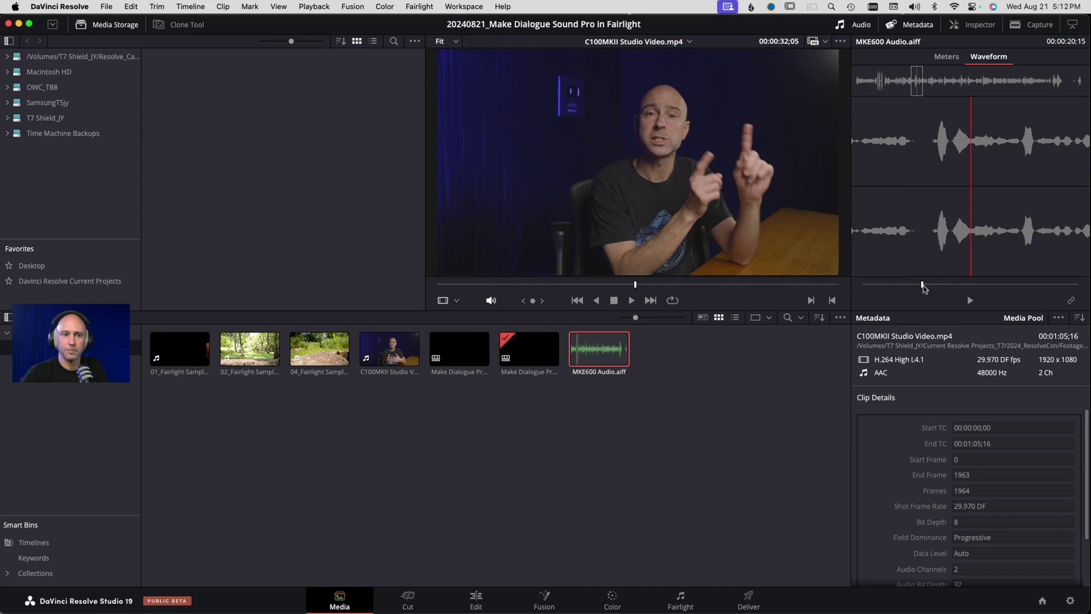
pyautogui.moveTo(922, 285); pyautogui.dragTo(888, 286)
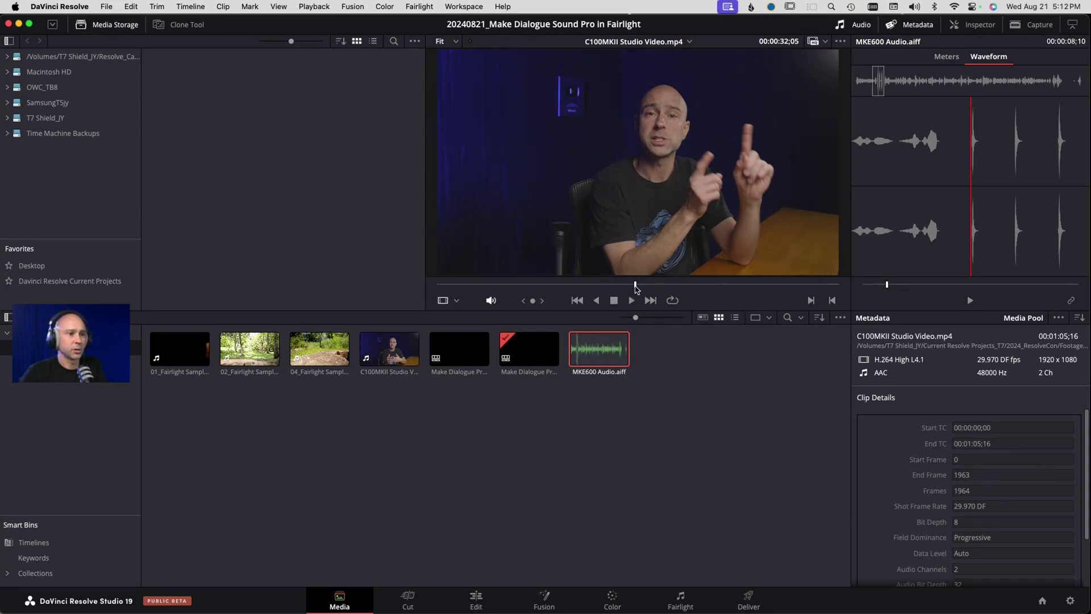
pyautogui.moveTo(635, 285); pyautogui.dragTo(478, 296)
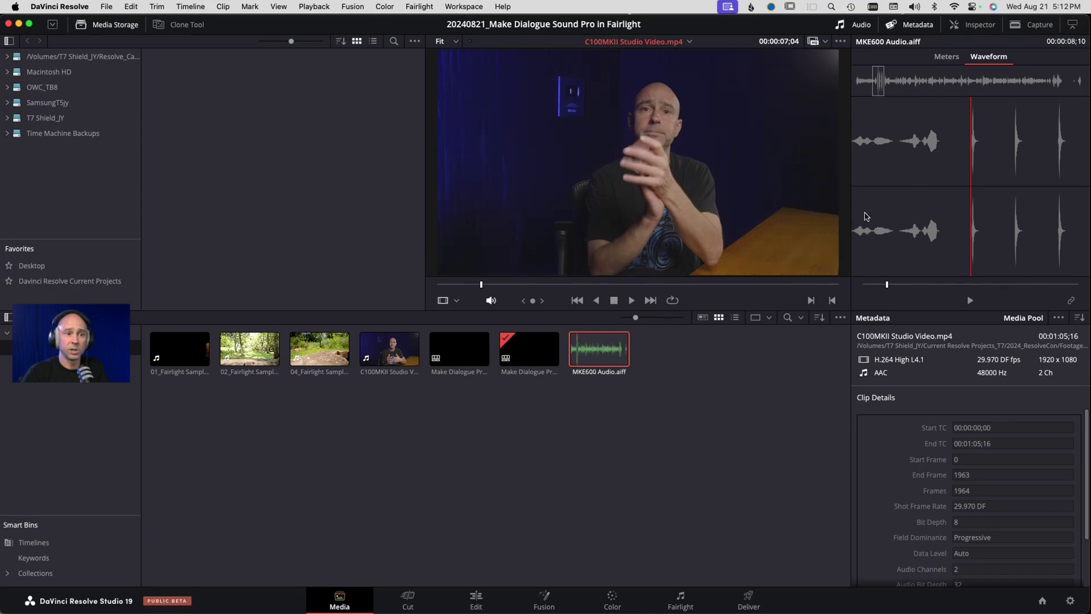
# Link MKE600 Audio.aiff to C100MKII Studio Video at the cued clap positions.
pyautogui.click(1071, 301)
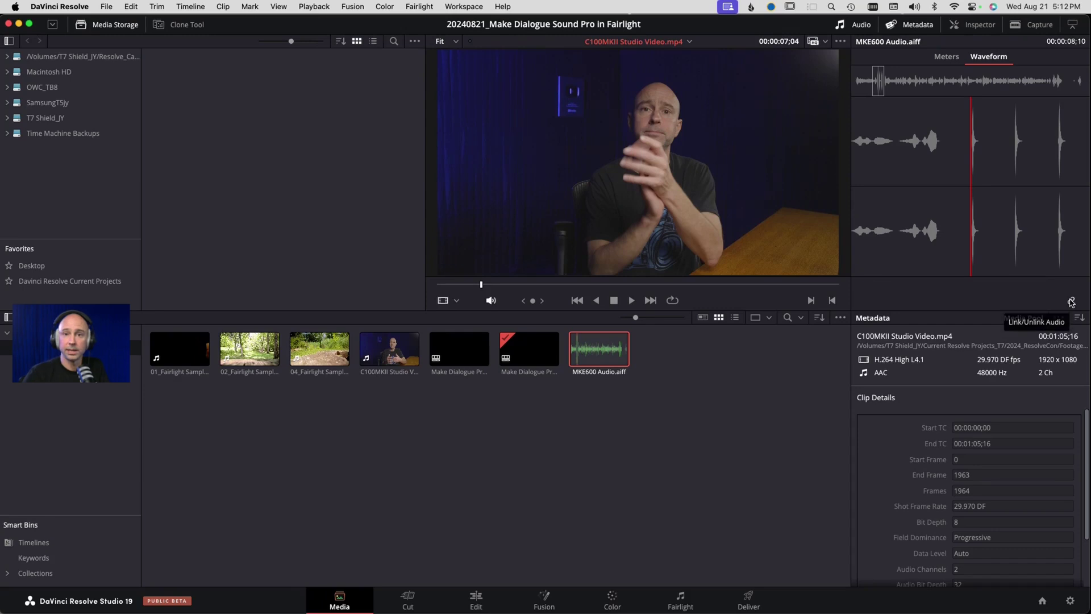
pyautogui.click(686, 468)
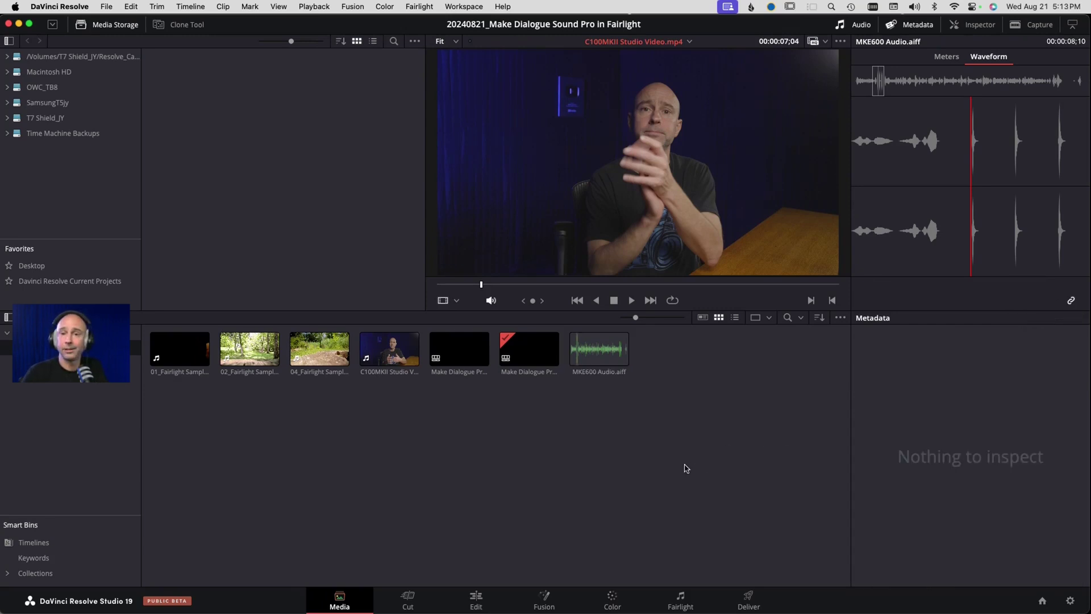
# On the Edit page, place the 01, 02 and 04 Fairlight Sample clips and C100MKII Studio Video in order on Video 1 with gaps between them.
pyautogui.click(476, 599)
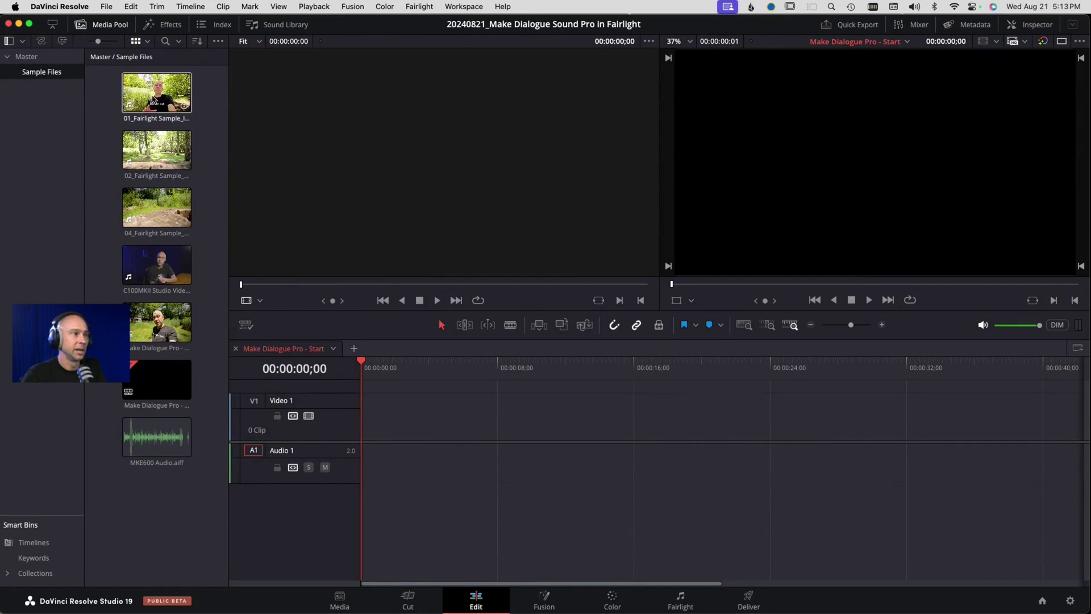
pyautogui.moveTo(157, 92); pyautogui.dragTo(362, 469)
pyautogui.moveTo(157, 149); pyautogui.dragTo(692, 437)
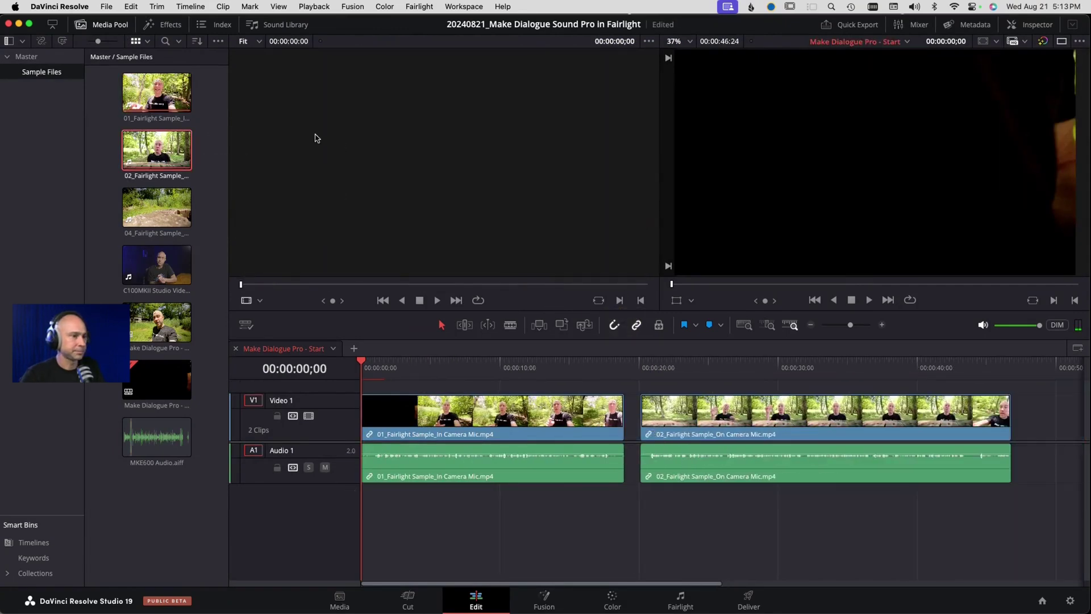
pyautogui.moveTo(157, 207); pyautogui.dragTo(1028, 435)
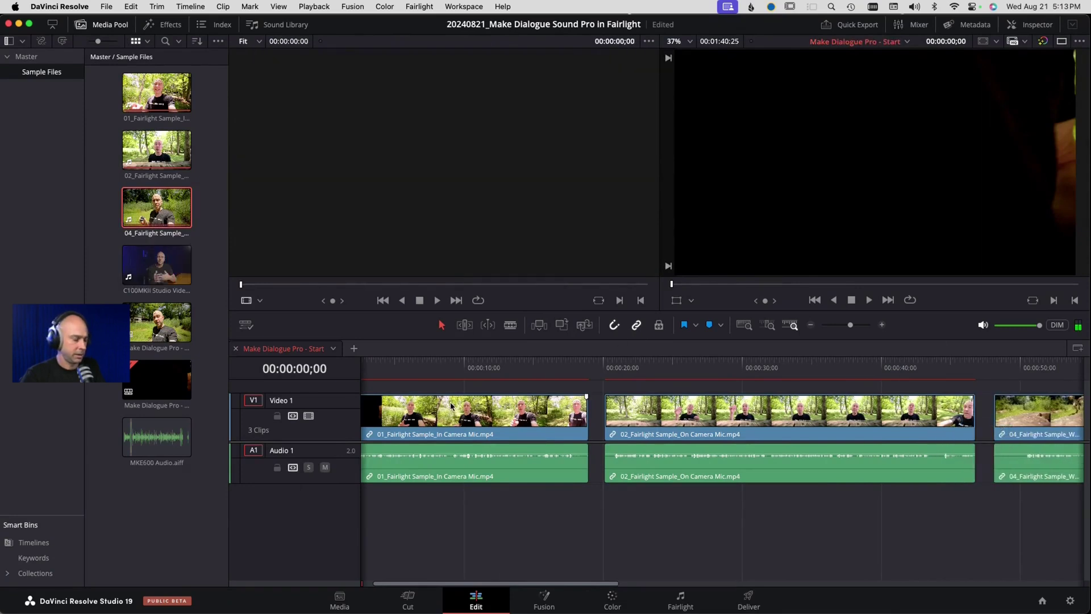
pyautogui.hotkey('shift', 'z')
pyautogui.moveTo(188, 274); pyautogui.dragTo(1017, 438)
pyautogui.hotkey('shift', 'z')
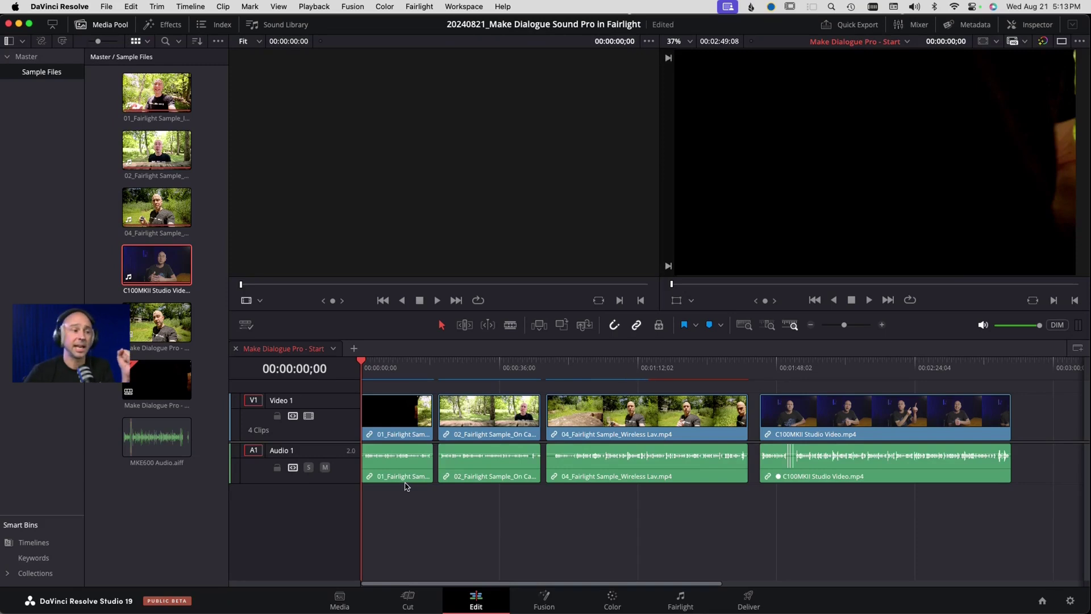
pyautogui.moveTo(388, 475)
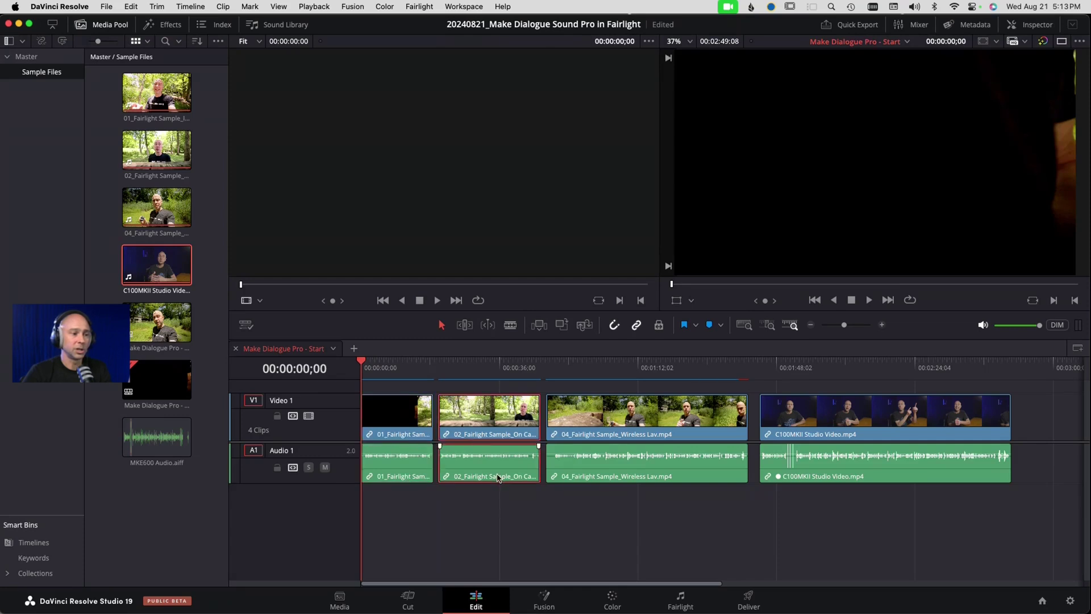
pyautogui.click(822, 471)
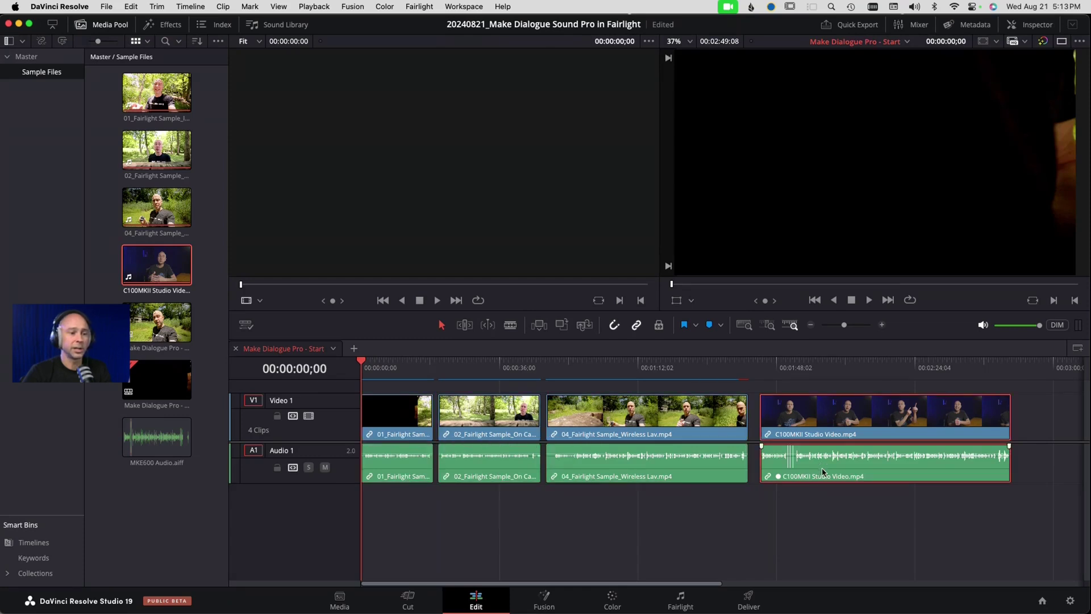
pyautogui.click(622, 495)
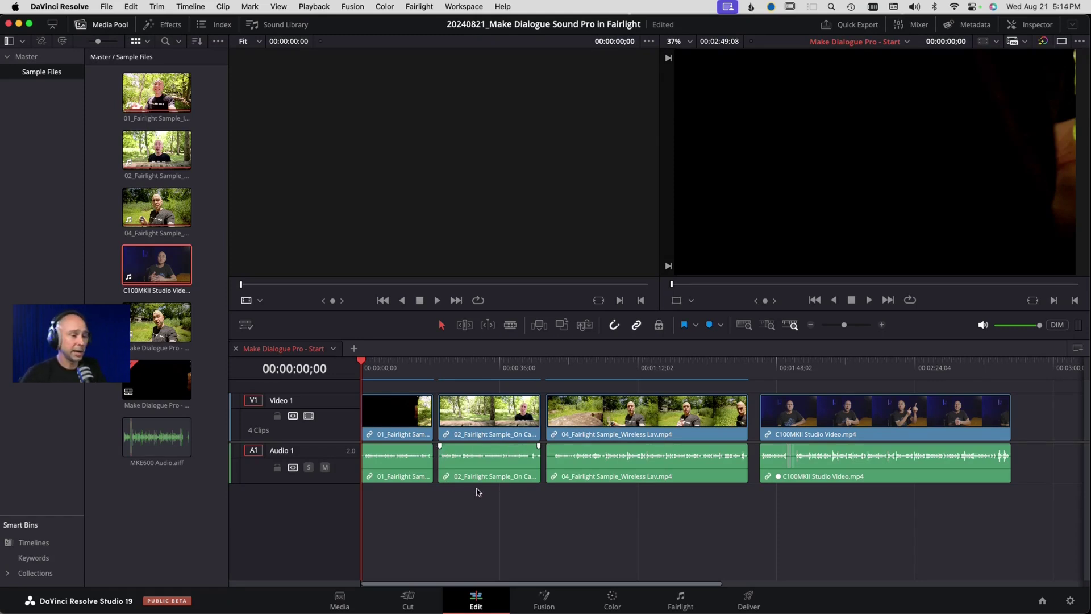
pyautogui.click(487, 466)
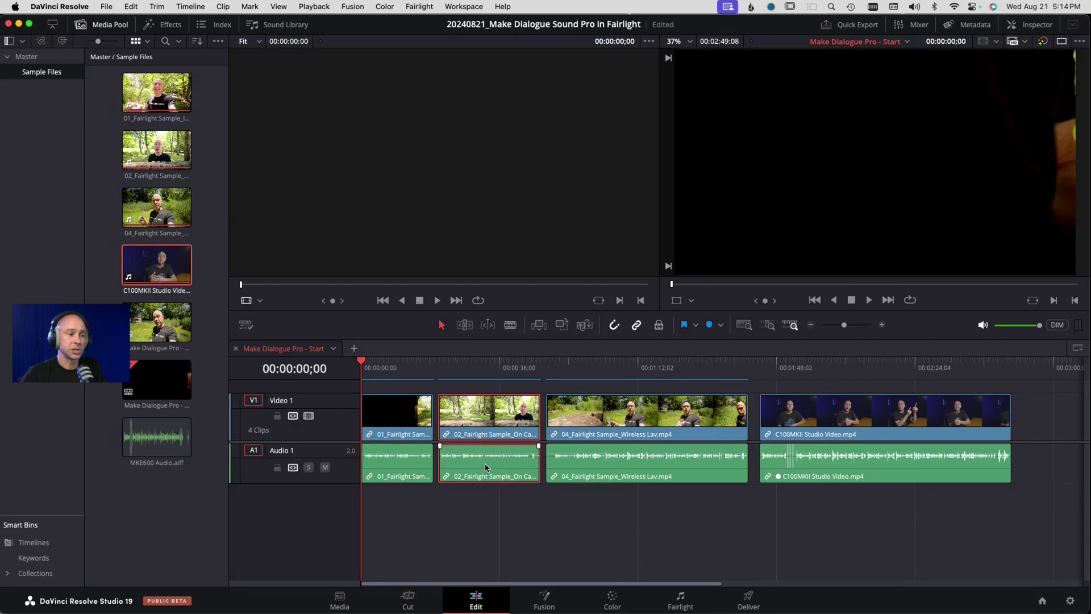
pyautogui.click(487, 517)
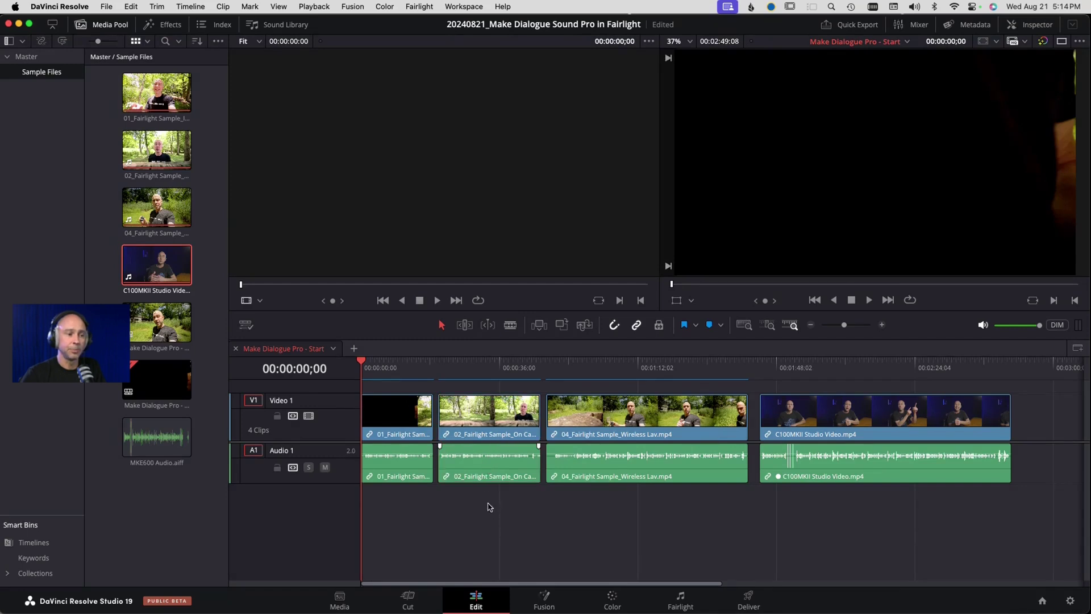
# Move only the audio of clip 02 to Audio 2, clip 04 to Audio 3 and the studio video to Audio 4, keeping their timing.
pyautogui.keyDown('alt'); pyautogui.click(489, 466); pyautogui.keyUp('alt')
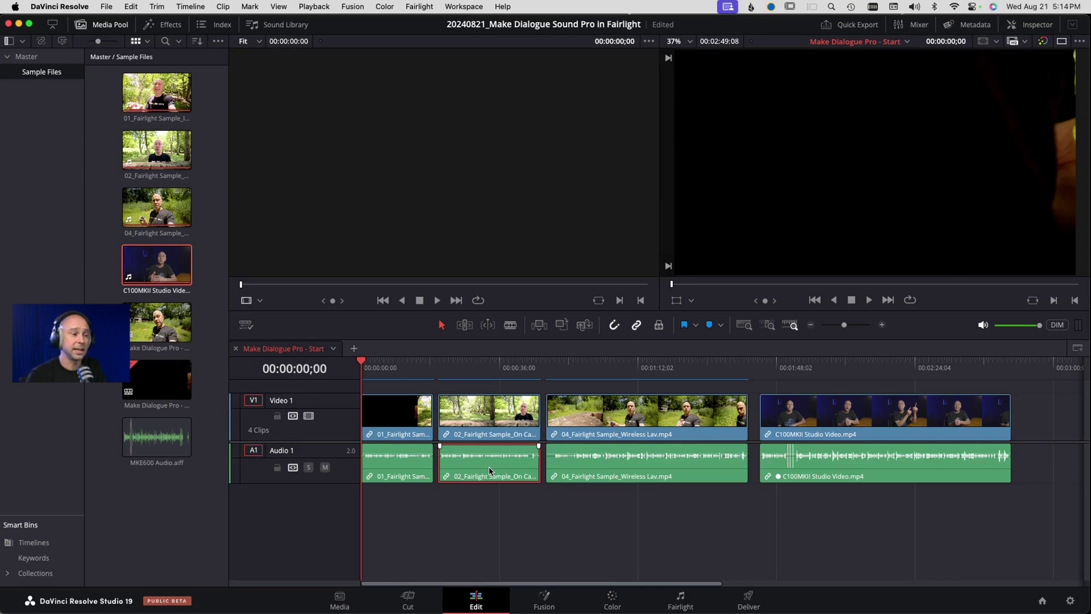
pyautogui.hotkey('alt', 'Down')
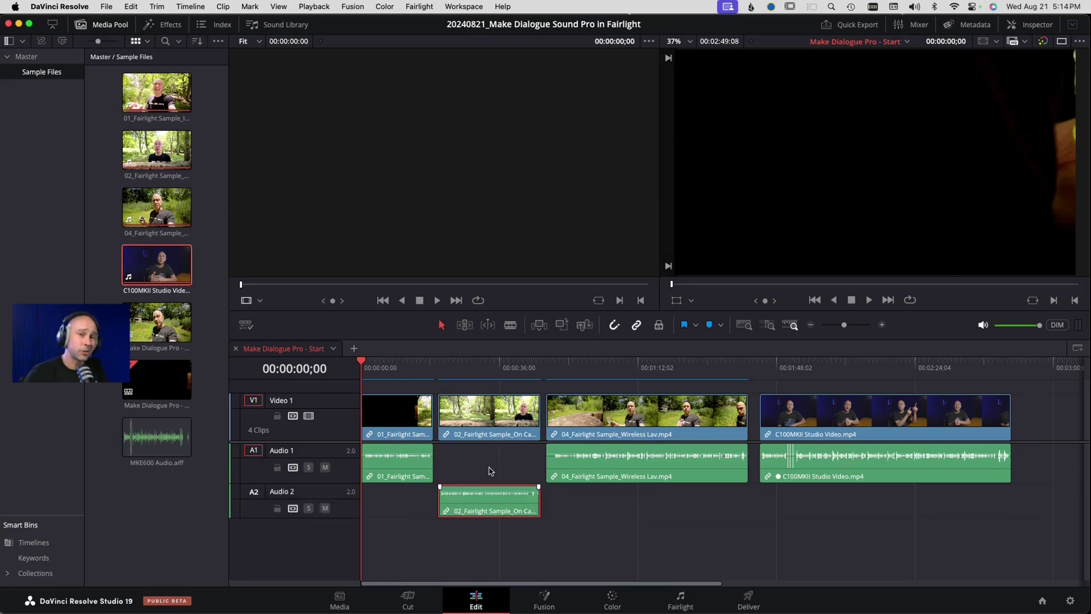
pyautogui.keyDown('alt'); pyautogui.click(619, 466); pyautogui.keyUp('alt')
pyautogui.hotkey('alt', 'Down')
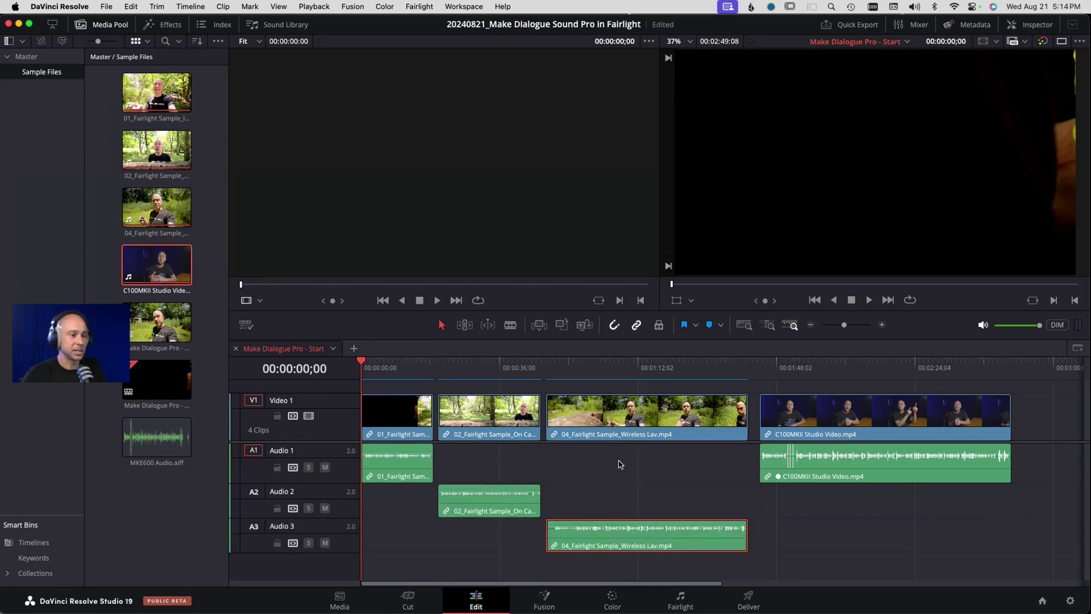
pyautogui.keyDown('alt'); pyautogui.click(843, 479); pyautogui.keyUp('alt')
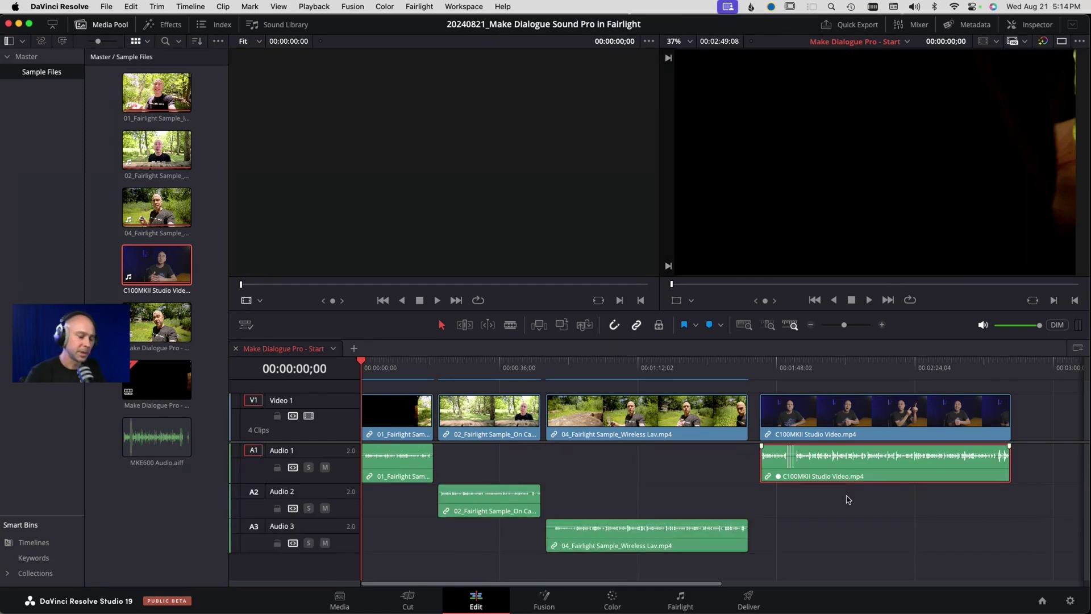
pyautogui.hotkey('alt', 'Down')
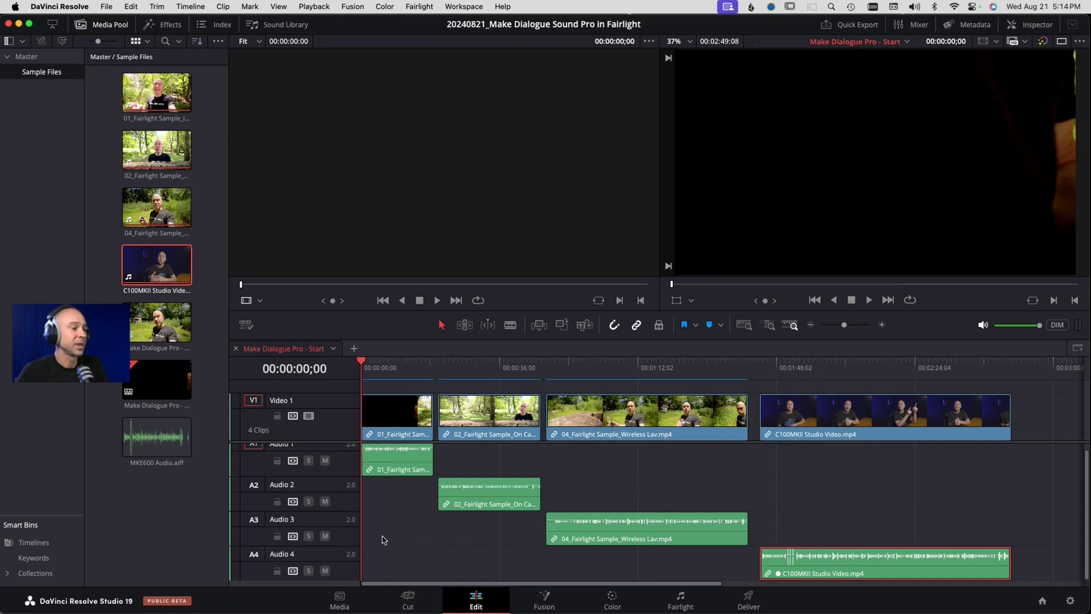
# Change the track type of Audio 1 and Audio 2 to Mono.
pyautogui.scroll(1, 383, 539)
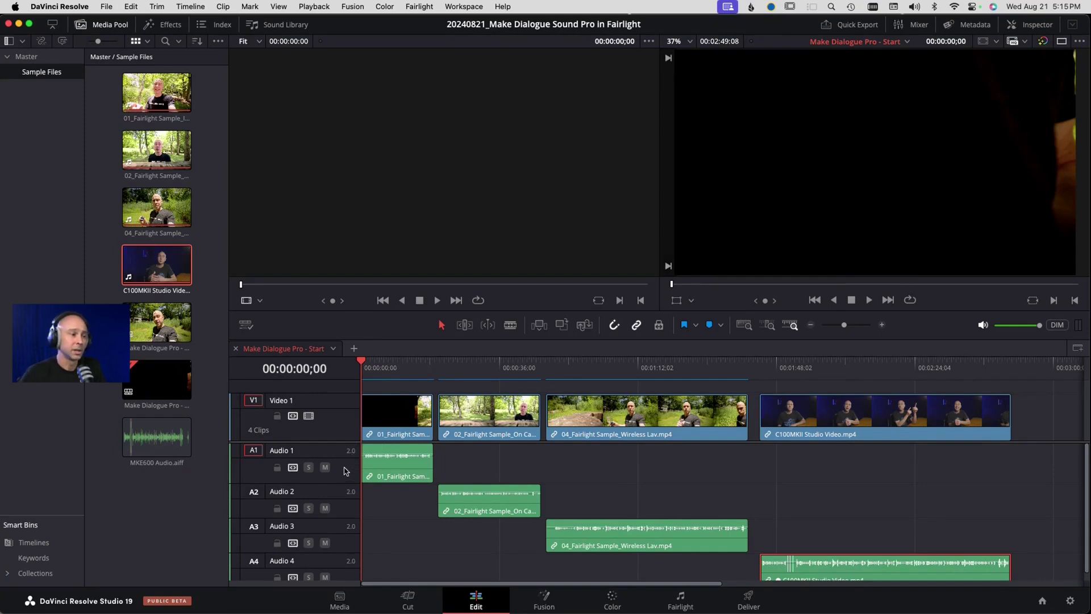
pyautogui.rightClick(344, 470)
pyautogui.moveTo(430, 569)
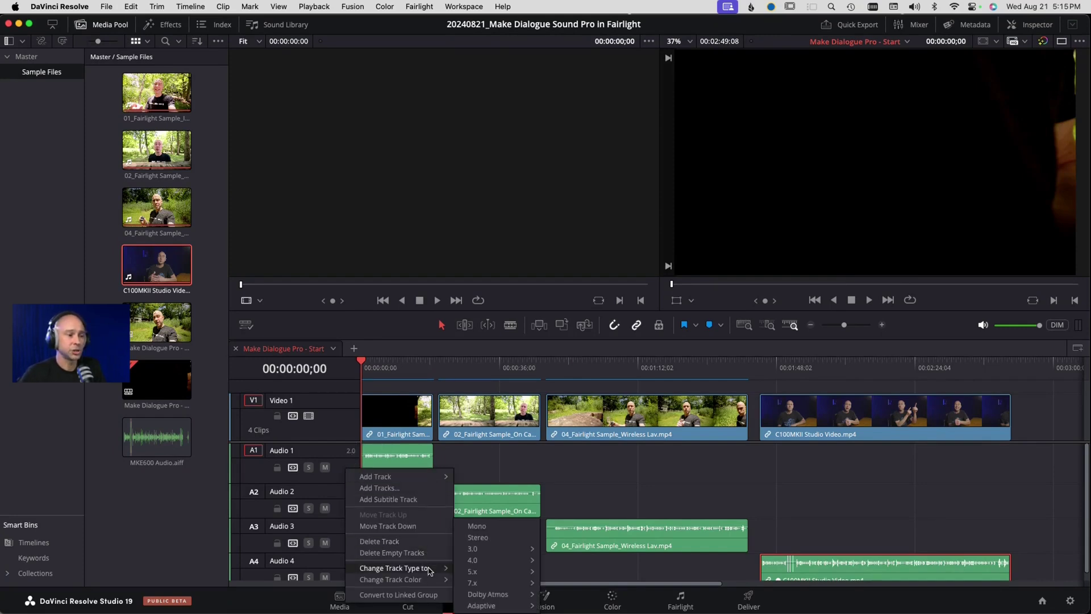
pyautogui.click(479, 527)
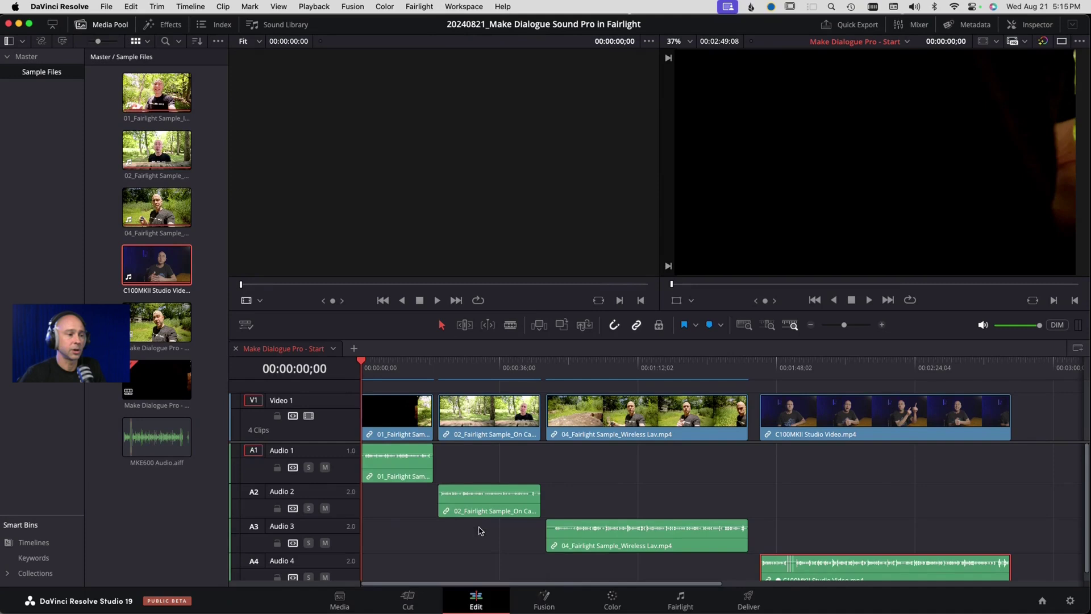
pyautogui.rightClick(346, 500)
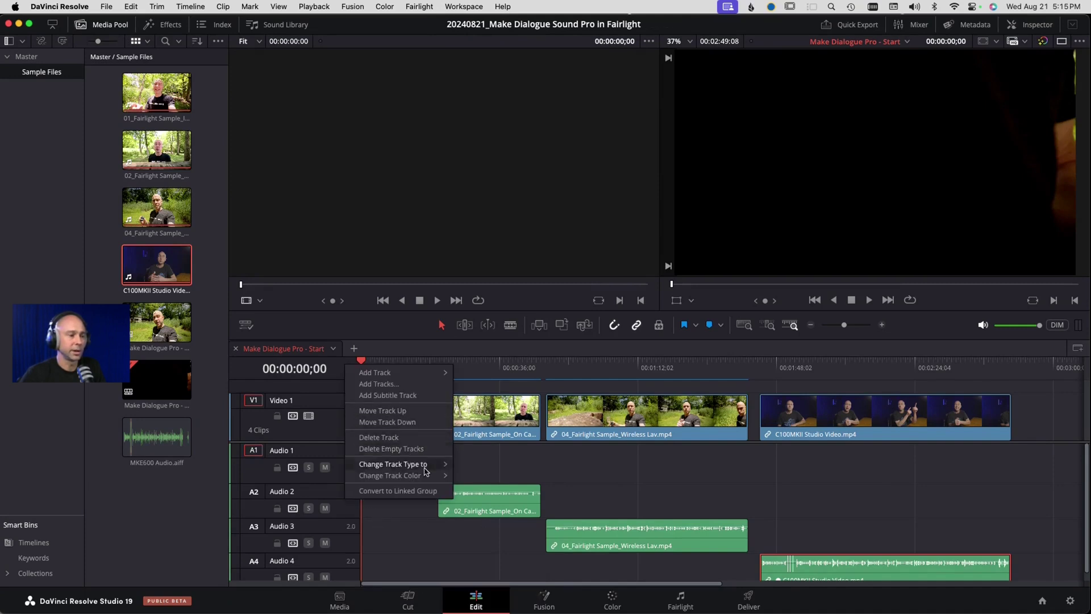
pyautogui.moveTo(426, 467)
pyautogui.click(471, 466)
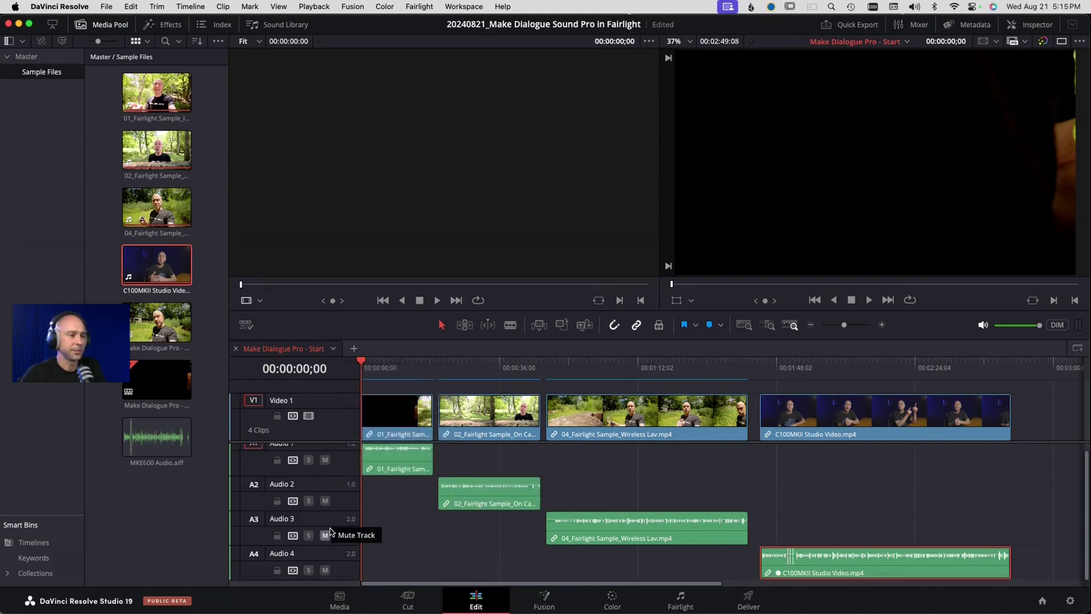
# Change the track type of Audio 3 and Audio 4 to Mono.
pyautogui.rightClick(345, 536)
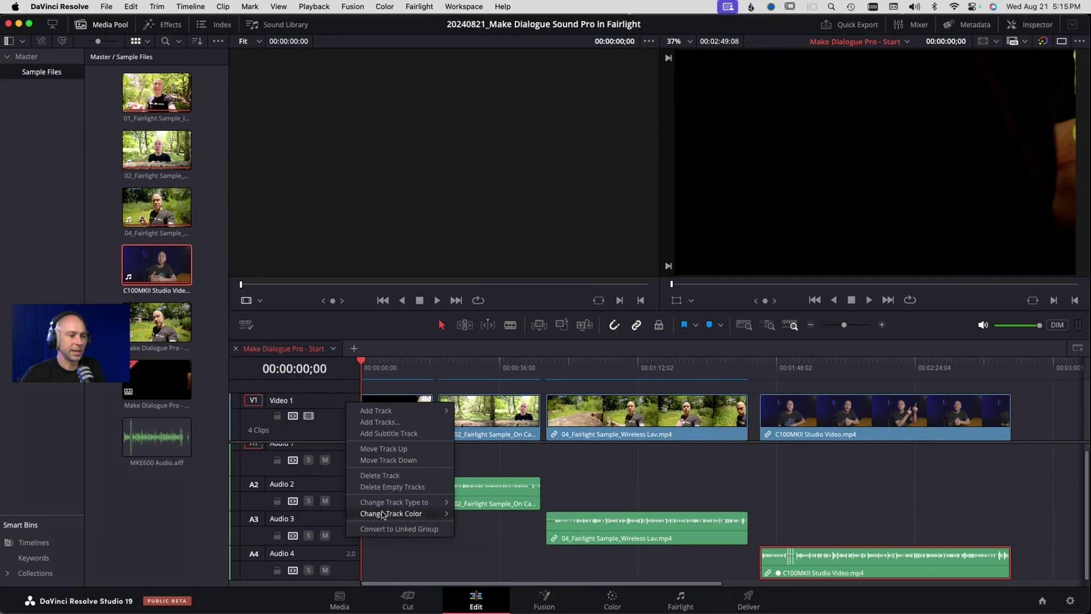
pyautogui.moveTo(385, 506)
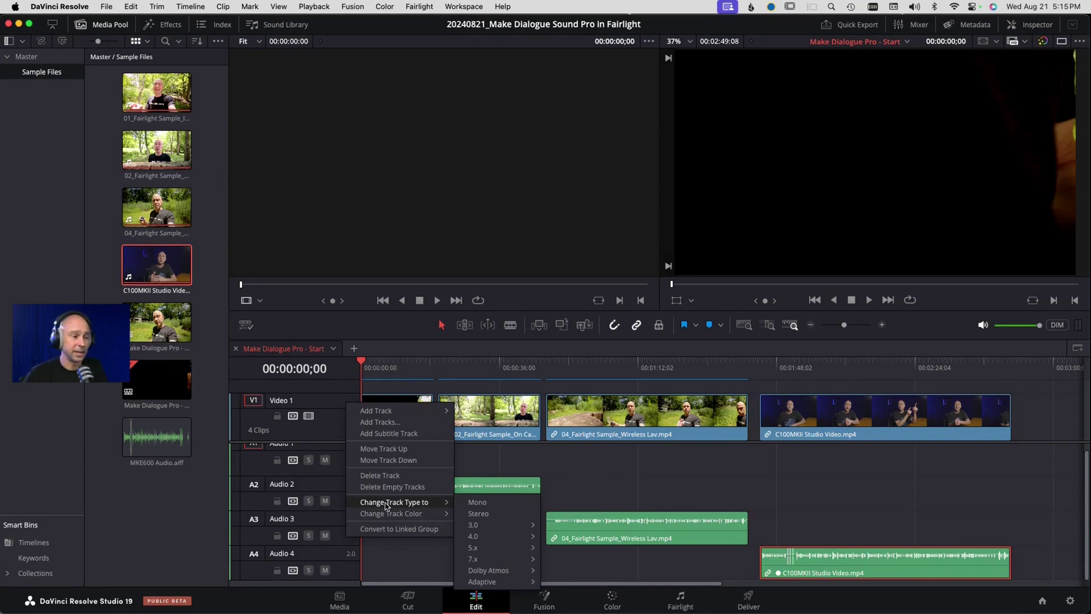
pyautogui.click(476, 502)
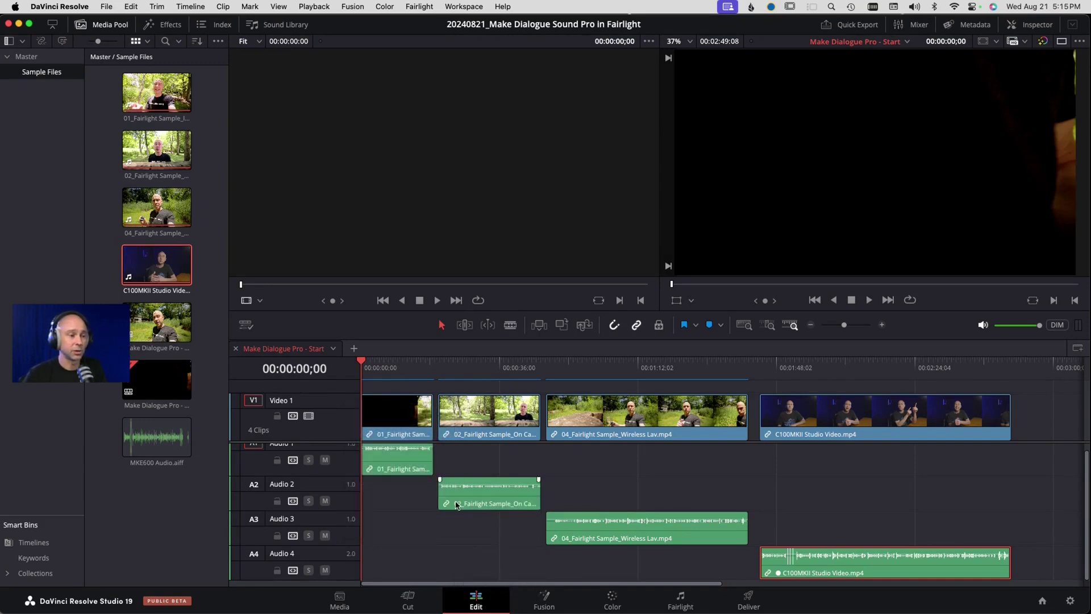
pyautogui.rightClick(348, 570)
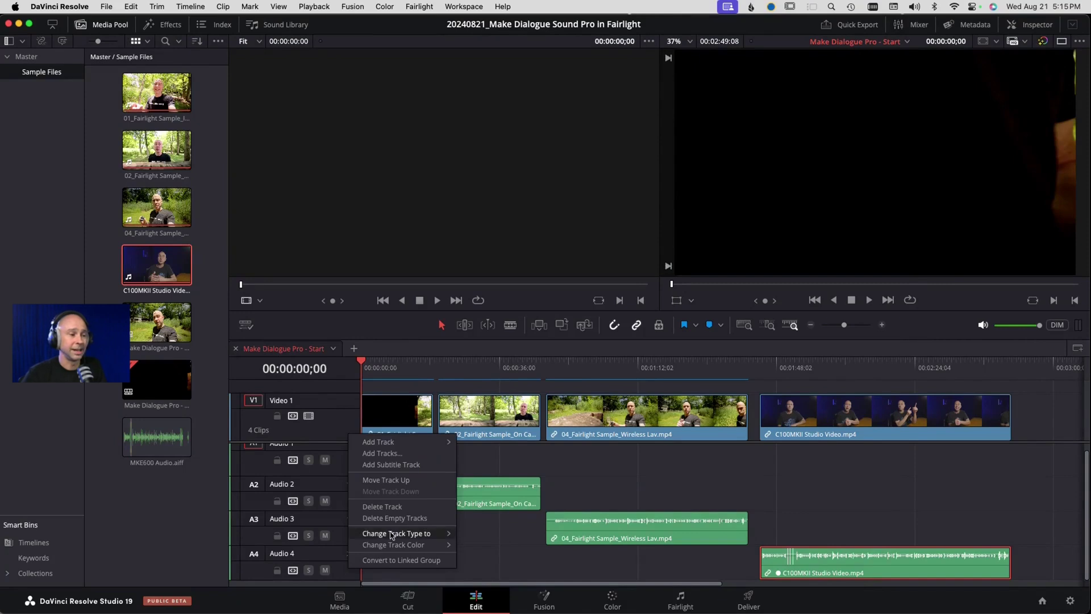
pyautogui.moveTo(394, 533)
pyautogui.click(480, 527)
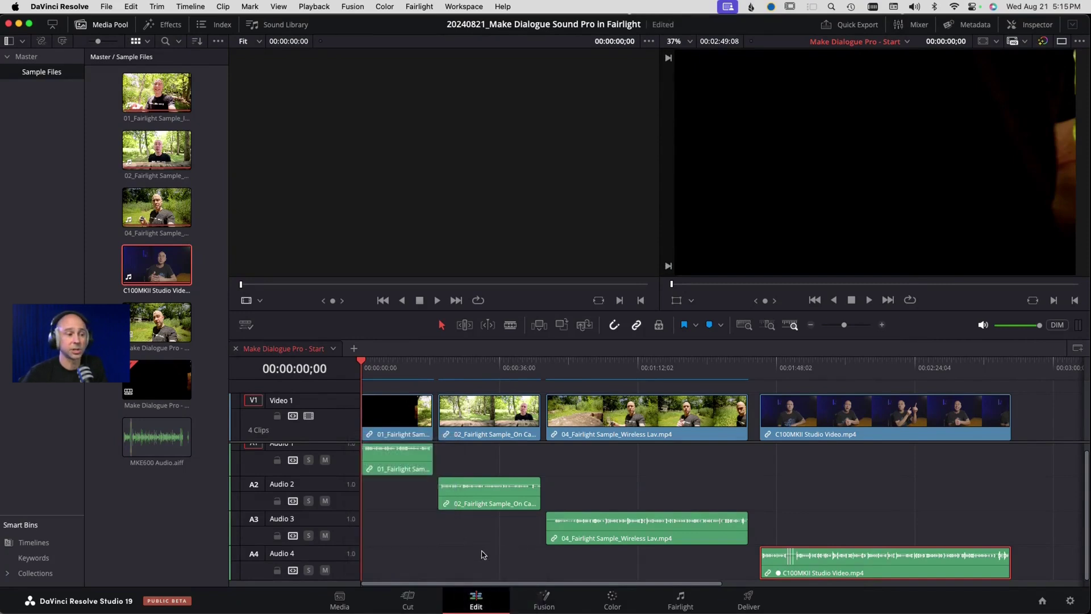
# Play short passages of the 01, 02 and 04 Fairlight Sample clips to check how their dialogue sounds on the mono tracks.
pyautogui.click(391, 368)
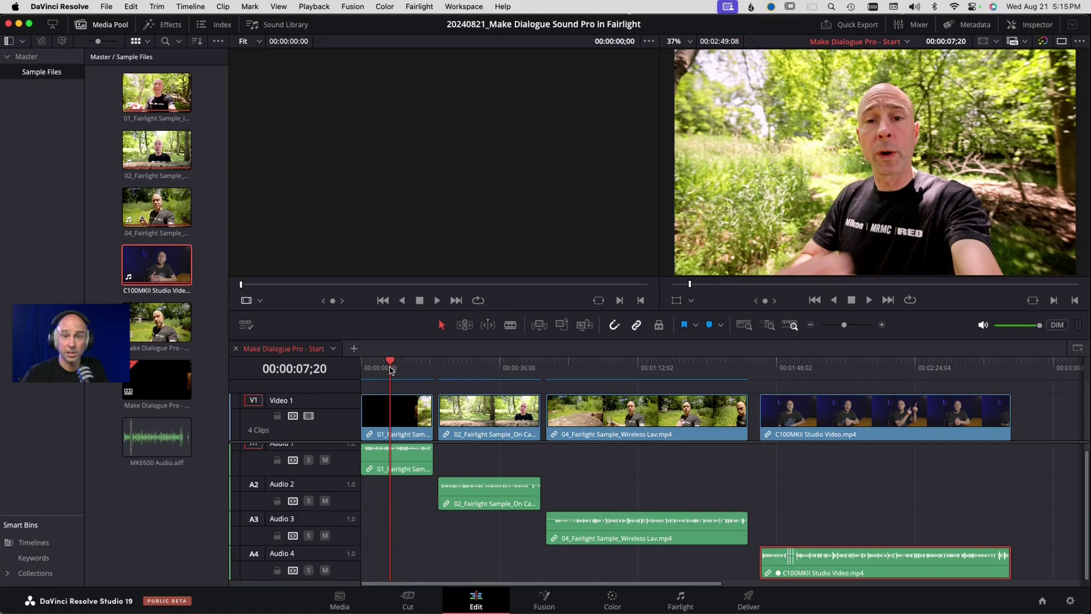
pyautogui.click(386, 369)
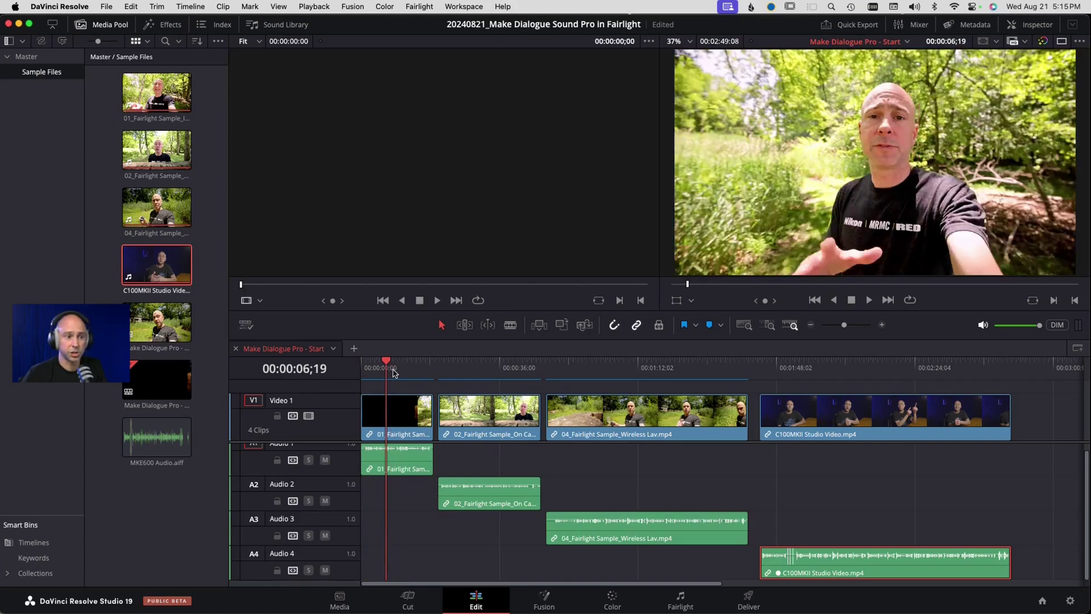
pyautogui.press('space')
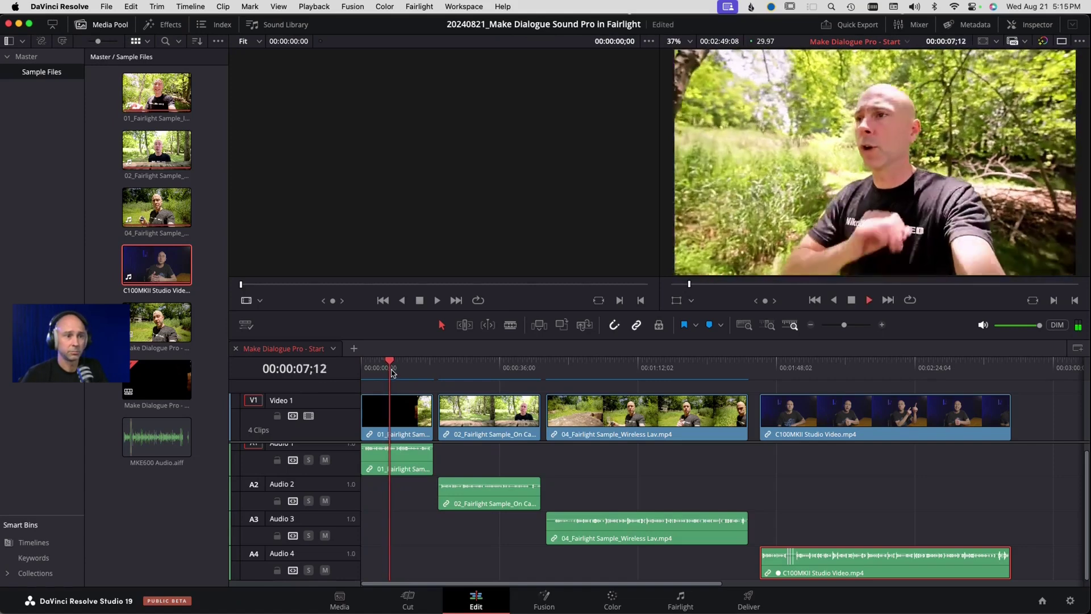
pyautogui.press('space')
pyautogui.click(483, 375)
pyautogui.press('space')
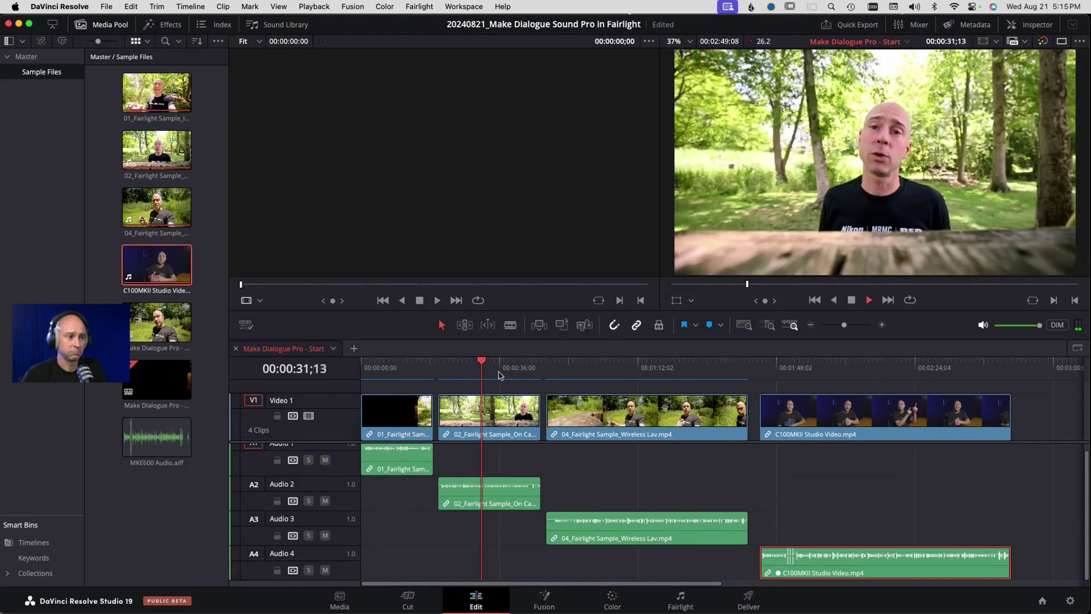
pyautogui.press('space')
pyautogui.click(633, 362)
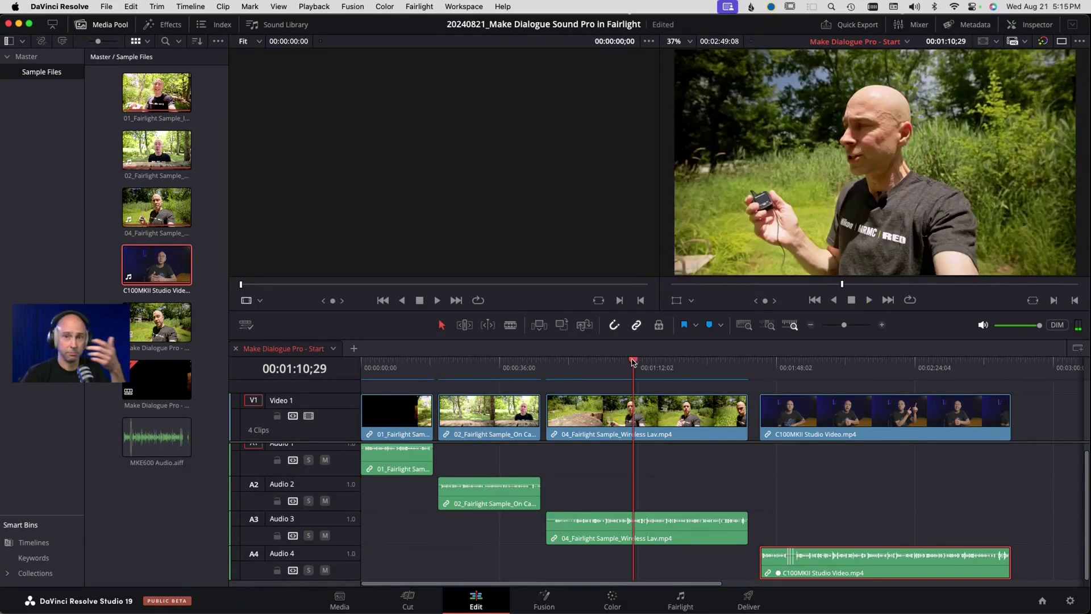
pyautogui.press('space')
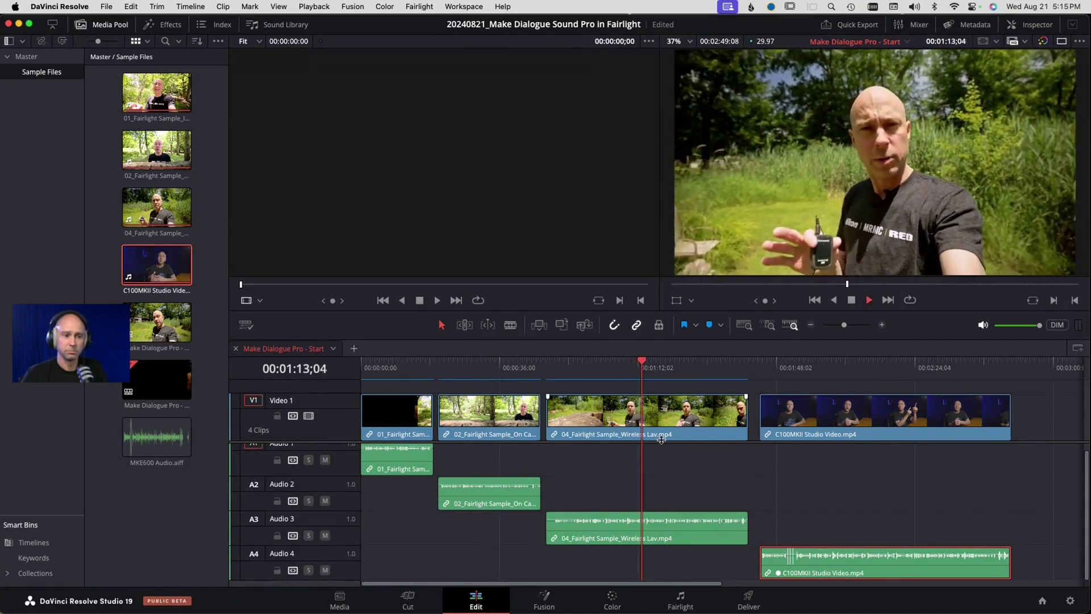
pyautogui.press('space')
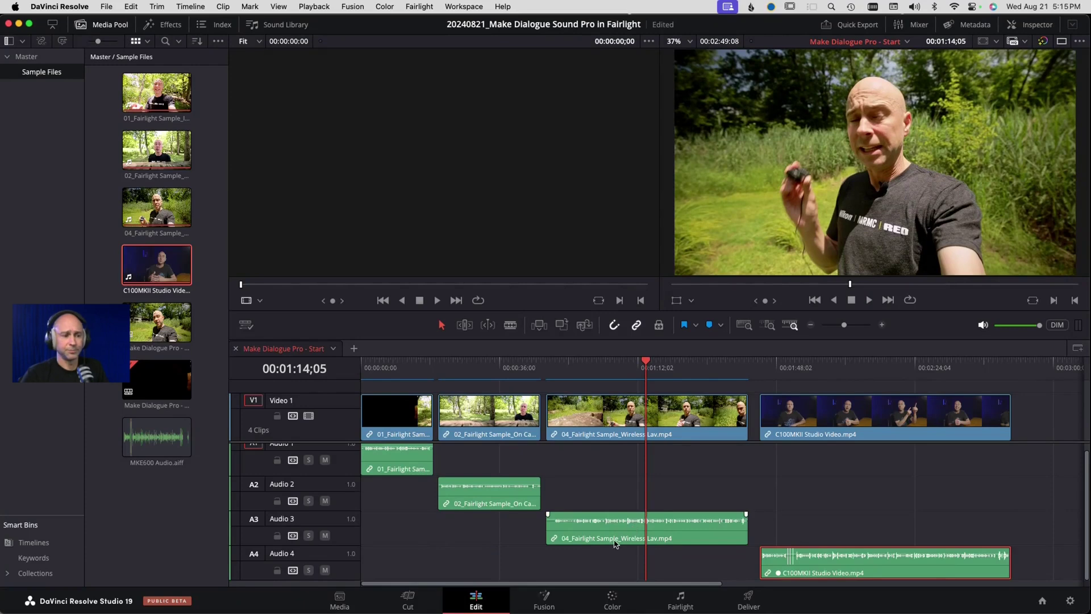
# Set the audio format of the 04 Fairlight Sample wireless lav clip to Mono and choose its embedded source channel in Clip Attributes.
pyautogui.click(614, 540)
pyautogui.rightClick(614, 538)
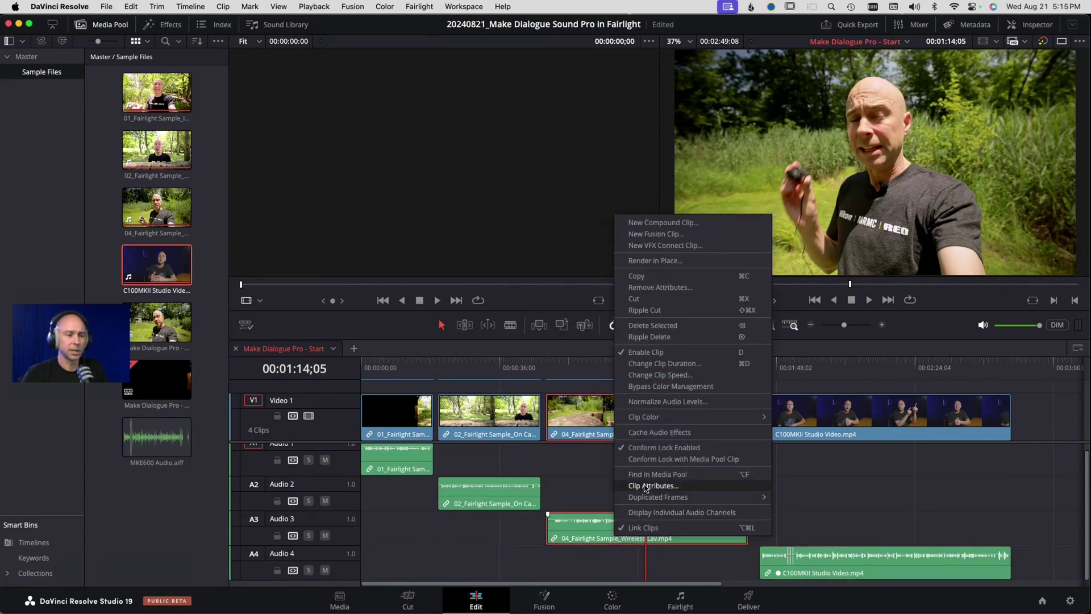
pyautogui.click(646, 488)
pyautogui.moveTo(556, 108); pyautogui.dragTo(485, 57)
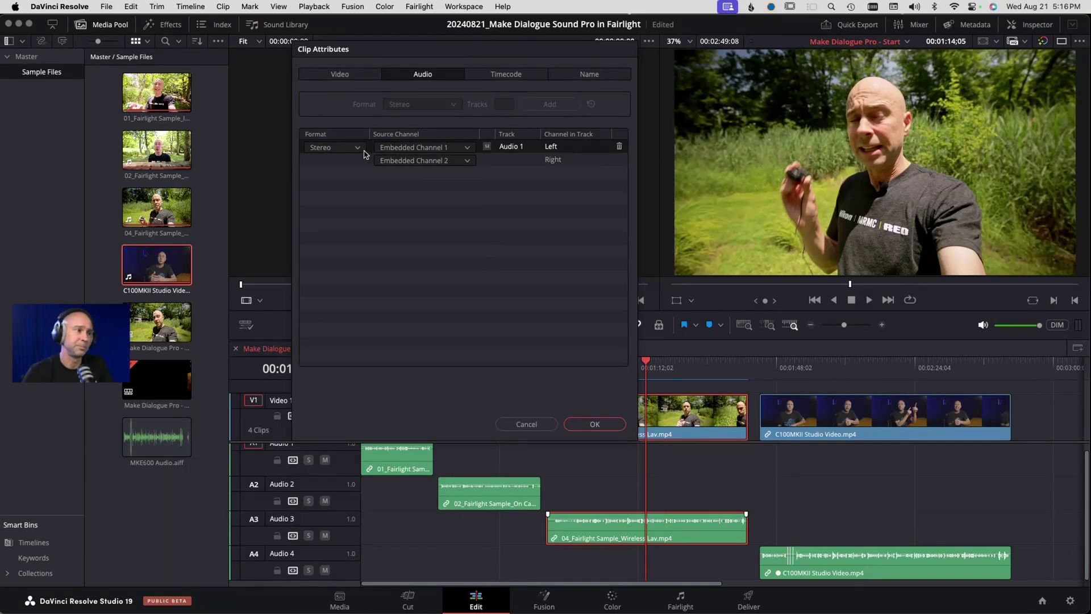
pyautogui.click(358, 151)
pyautogui.click(357, 161)
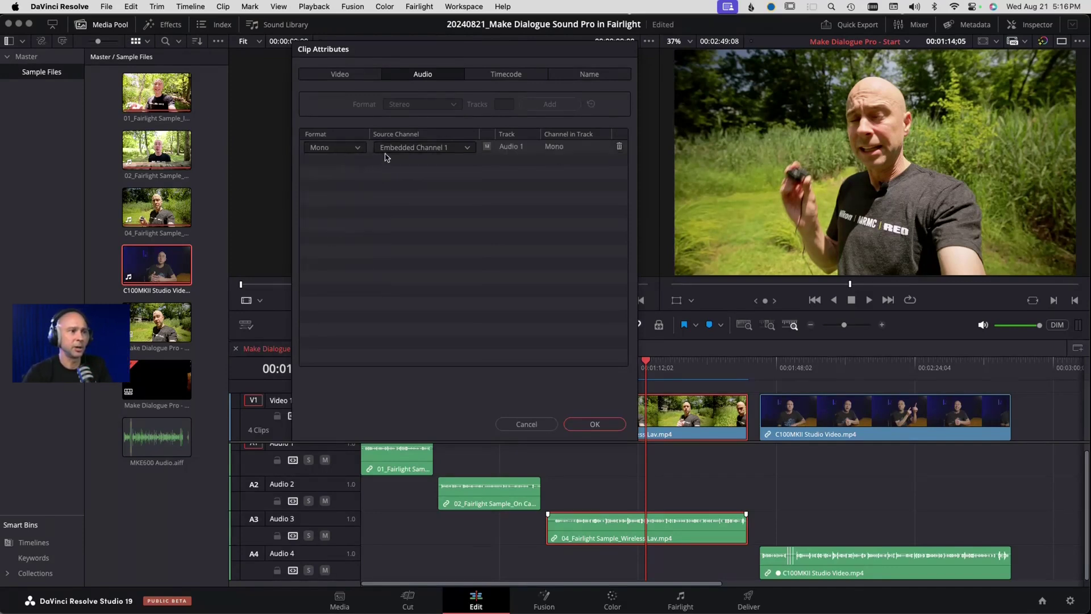
pyautogui.click(398, 150)
pyautogui.click(405, 174)
pyautogui.click(594, 424)
# Play short passages of the 04 wireless lav clip and the C100MKII studio video to check their sound.
pyautogui.click(616, 369)
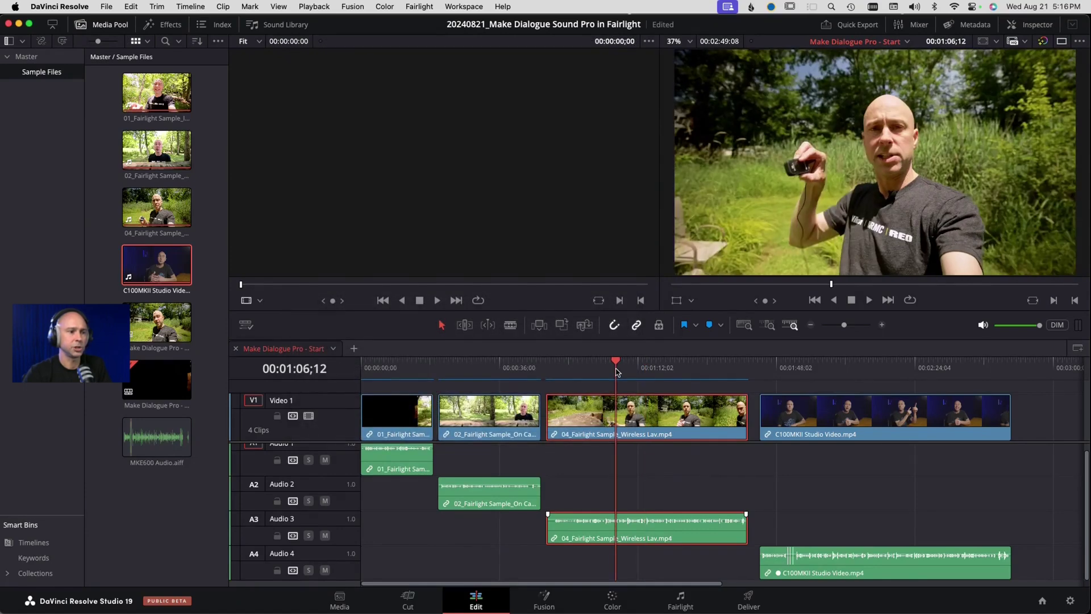
pyautogui.press('space')
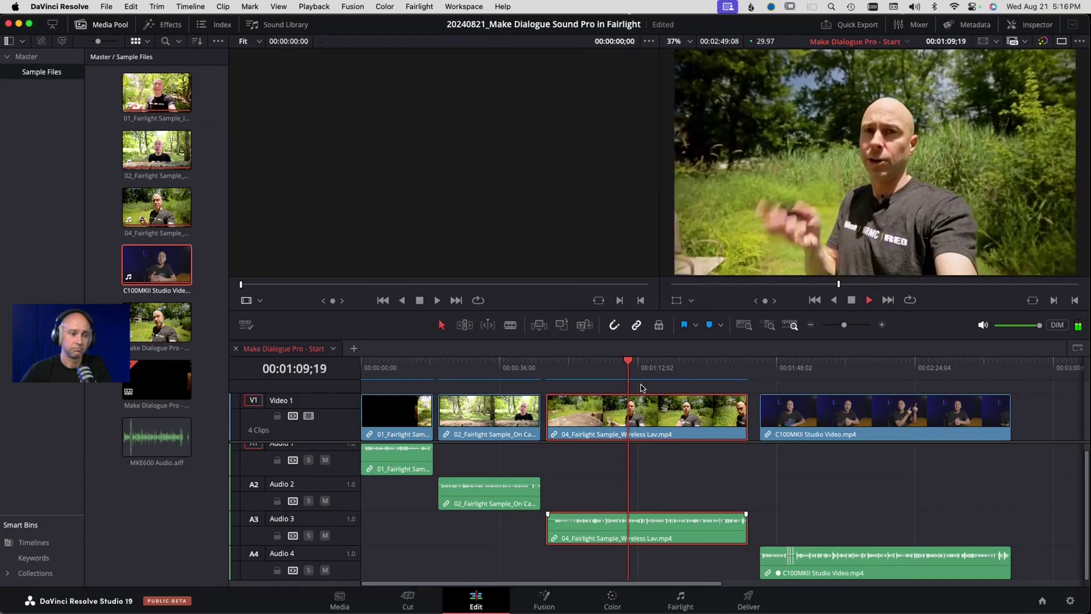
pyautogui.press('space')
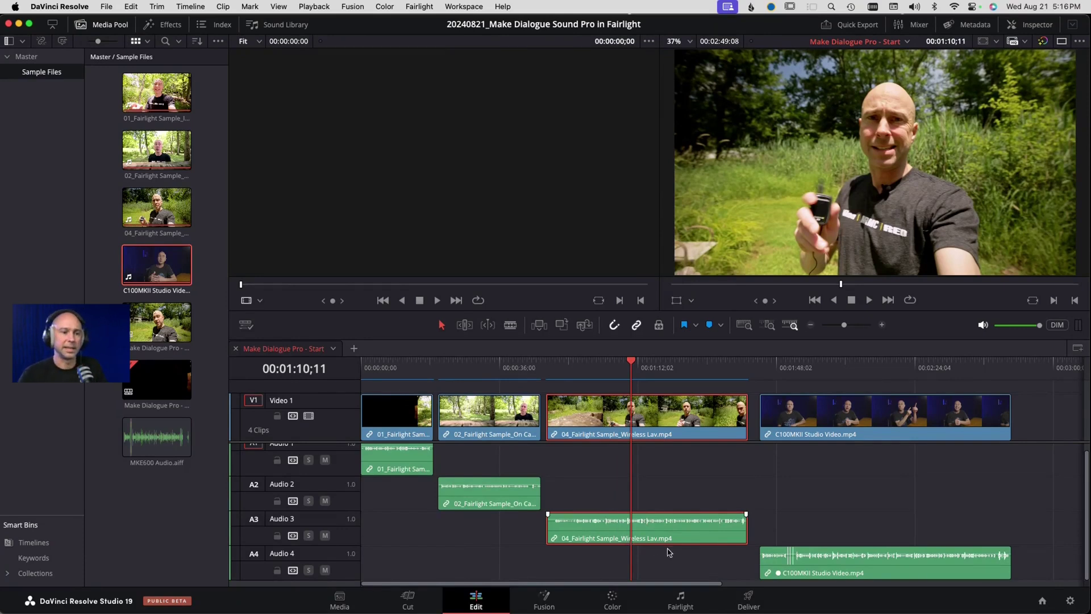
pyautogui.click(855, 364)
pyautogui.press('space')
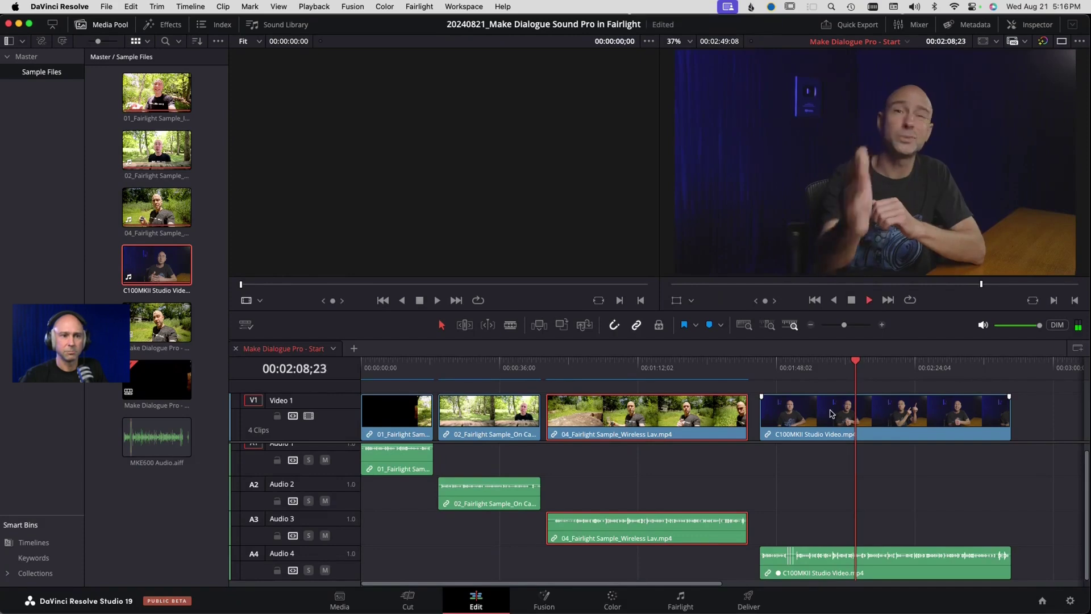
pyautogui.press('space')
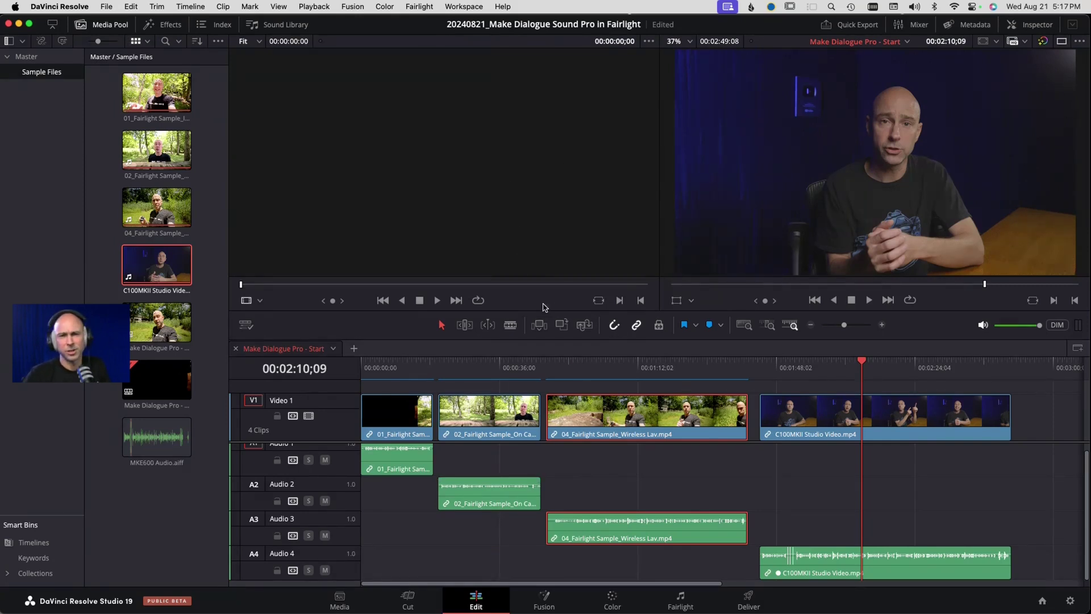
# Open the Fairlight page, fit all four audio tracks and their clips in view, and park the playhead at 00:00:05;28 in the 01 clip.
pyautogui.click(681, 600)
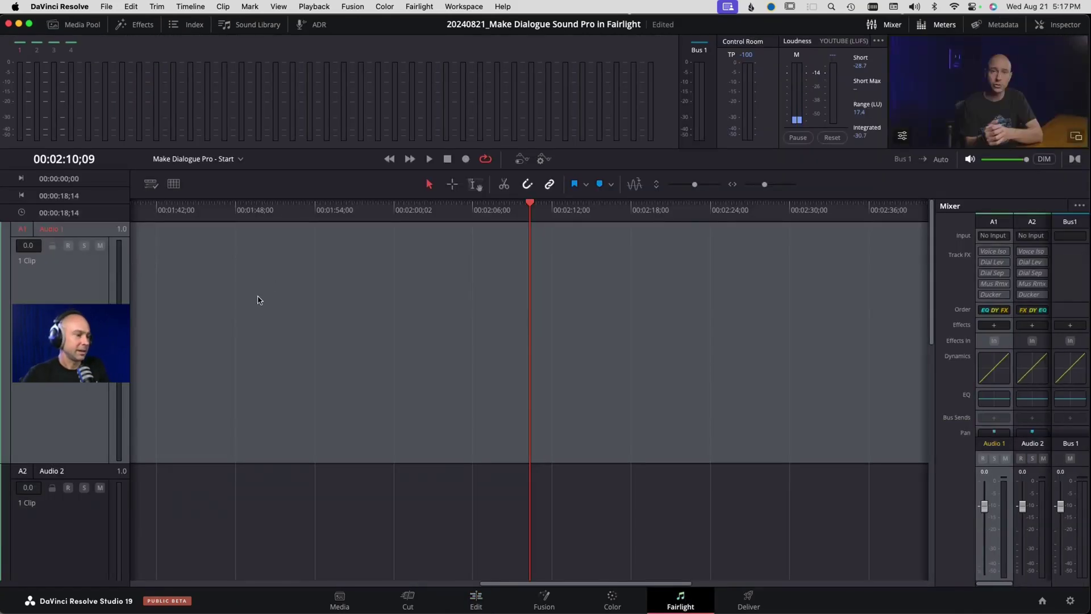
pyautogui.hotkey('shift', 'z')
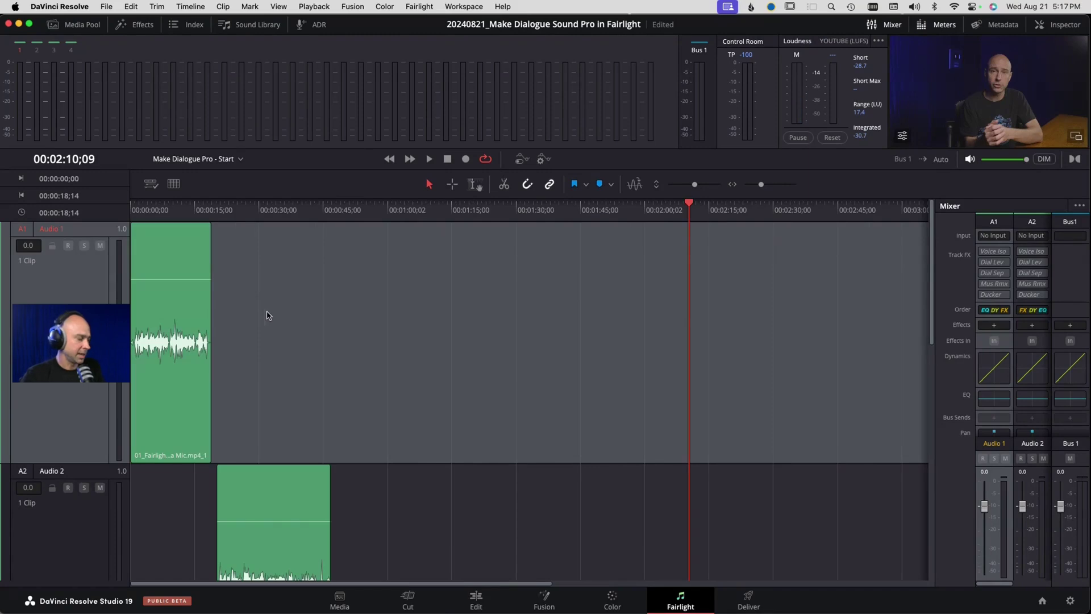
pyautogui.hotkey('shift', 'z')
pyautogui.hotkey('shift', 'z')
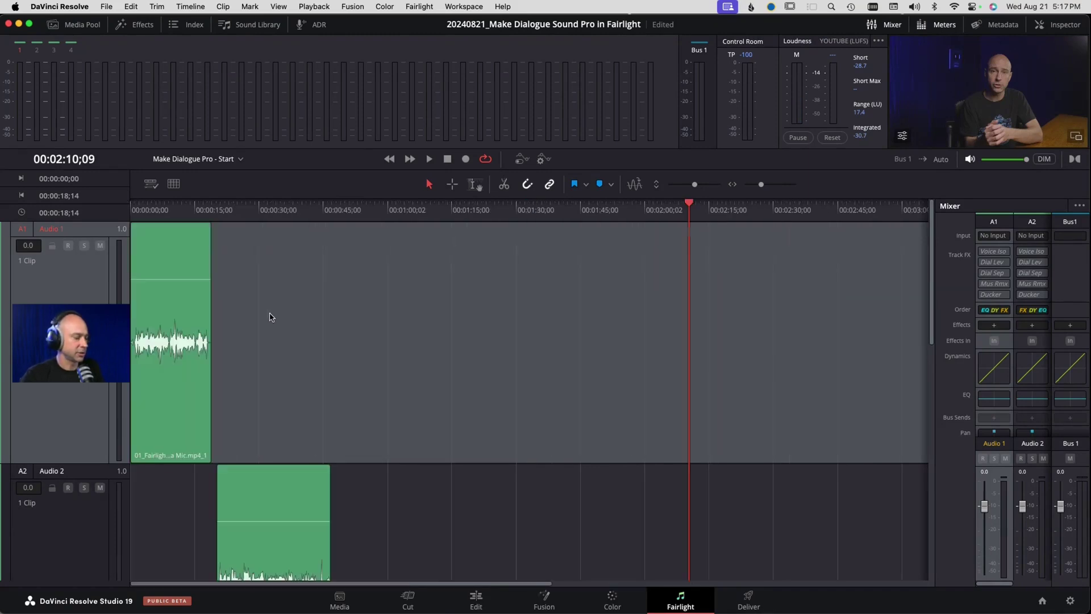
pyautogui.keyDown('shift'); pyautogui.scroll(-5, 269, 313); pyautogui.keyUp('shift')
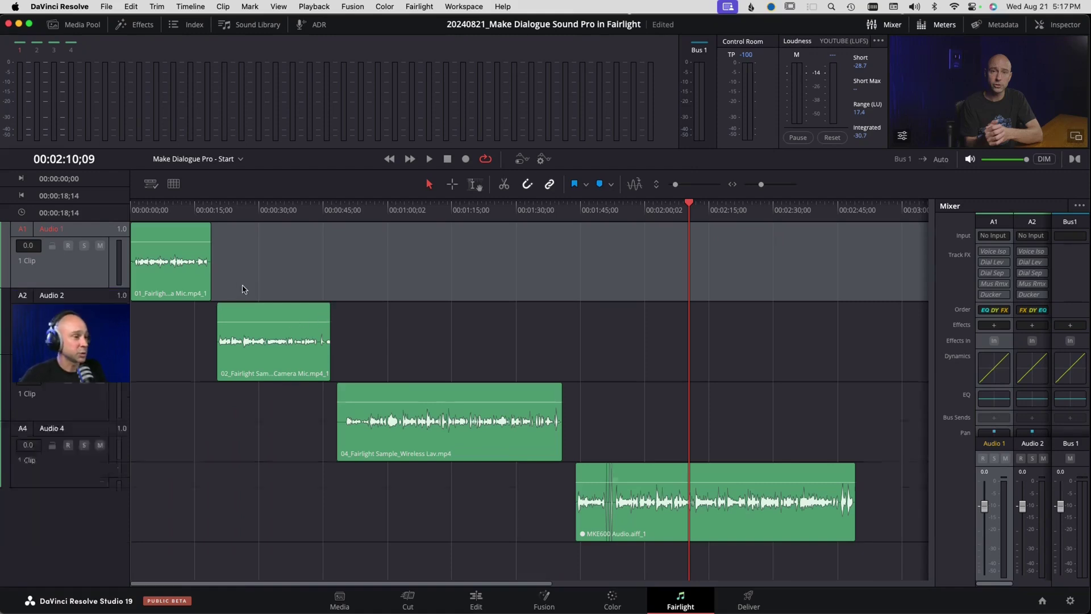
pyautogui.scroll(-3, 242, 289)
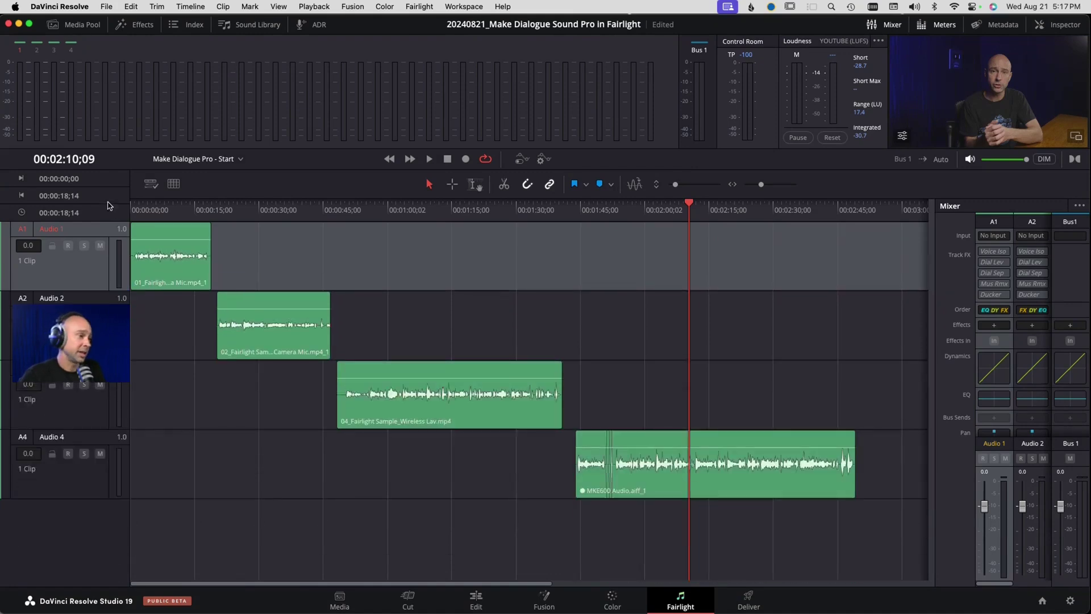
pyautogui.scroll(3, 181, 257)
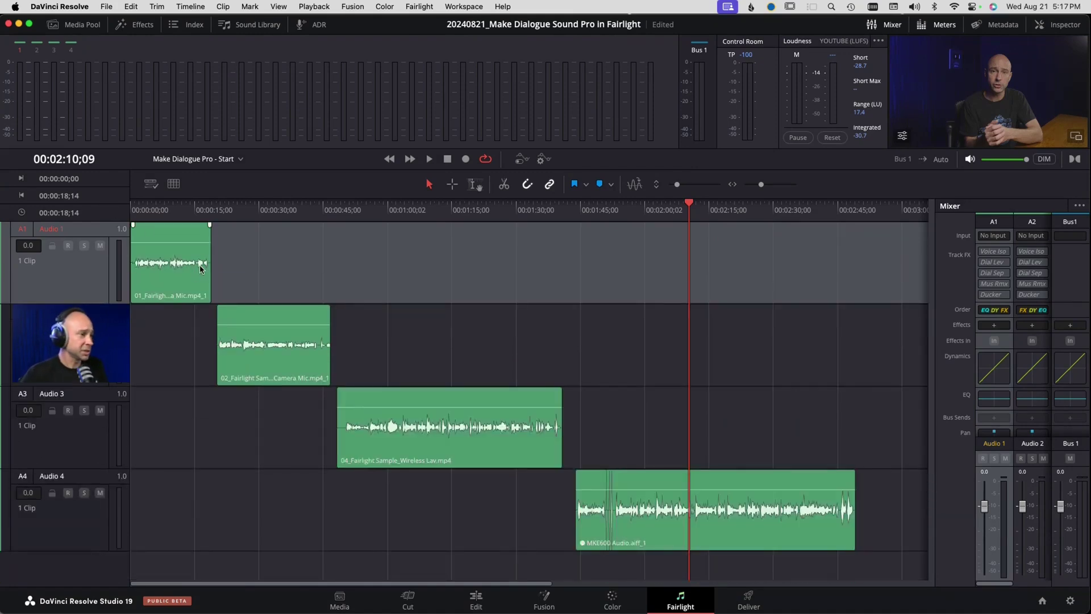
pyautogui.click(155, 210)
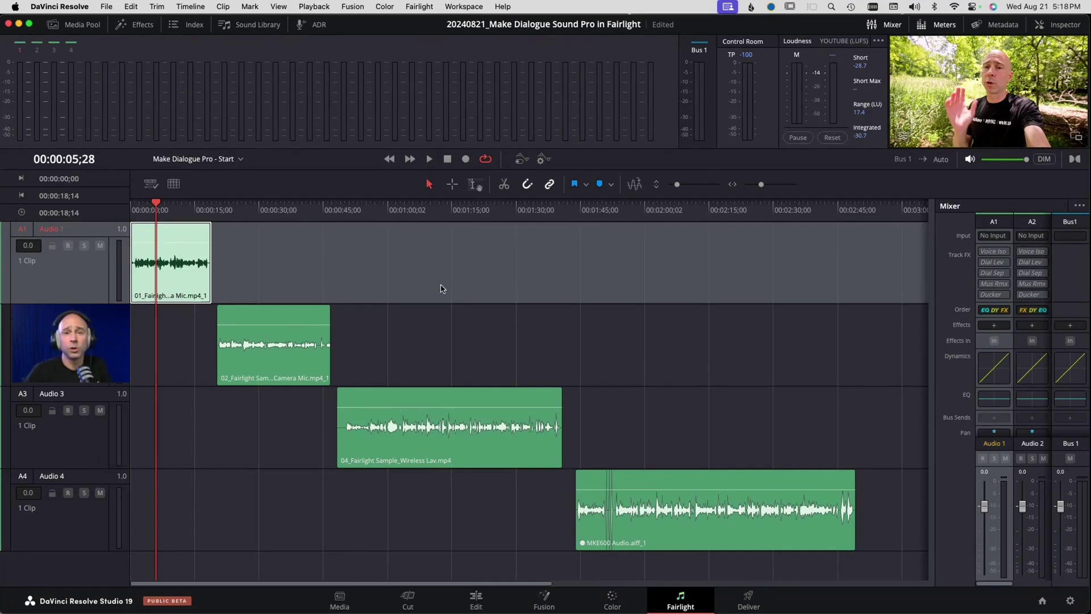
# Hide the Mixer and bring it back into view.
pyautogui.click(895, 28)
pyautogui.click(895, 27)
pyautogui.click(894, 27)
pyautogui.click(894, 28)
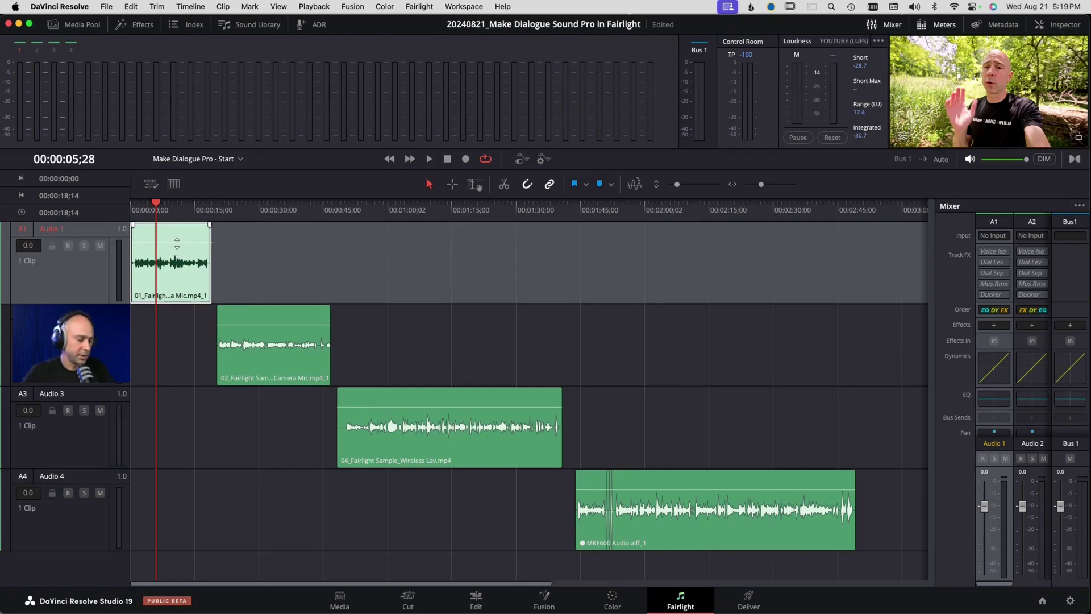
# Raise the volume line of the 01 in-camera mic clip on Audio 1 to 4 dB.
pyautogui.scroll(5, 227, 250)
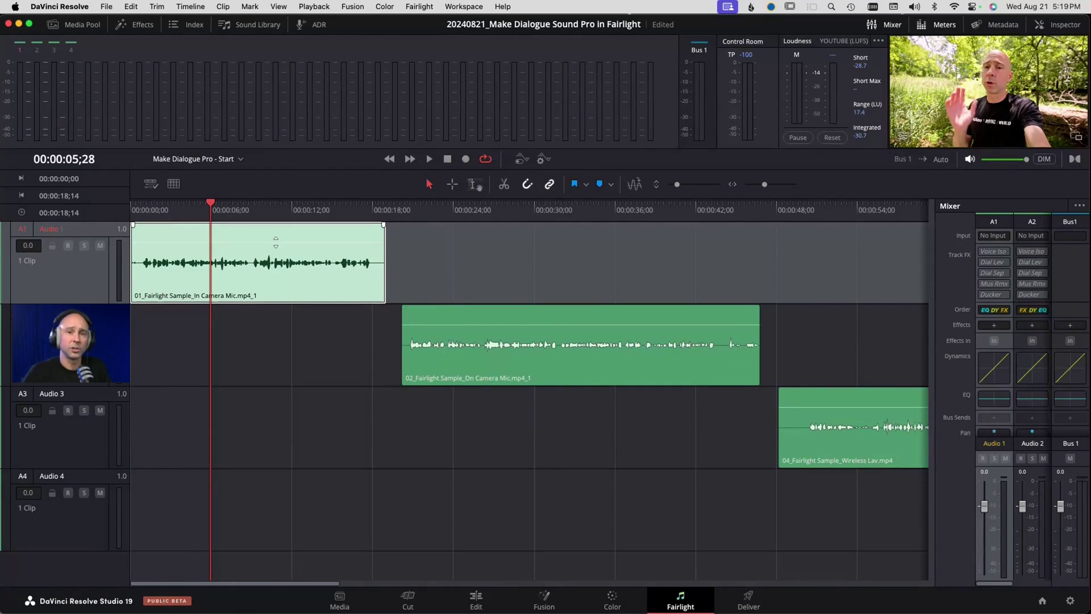
pyautogui.click(275, 243)
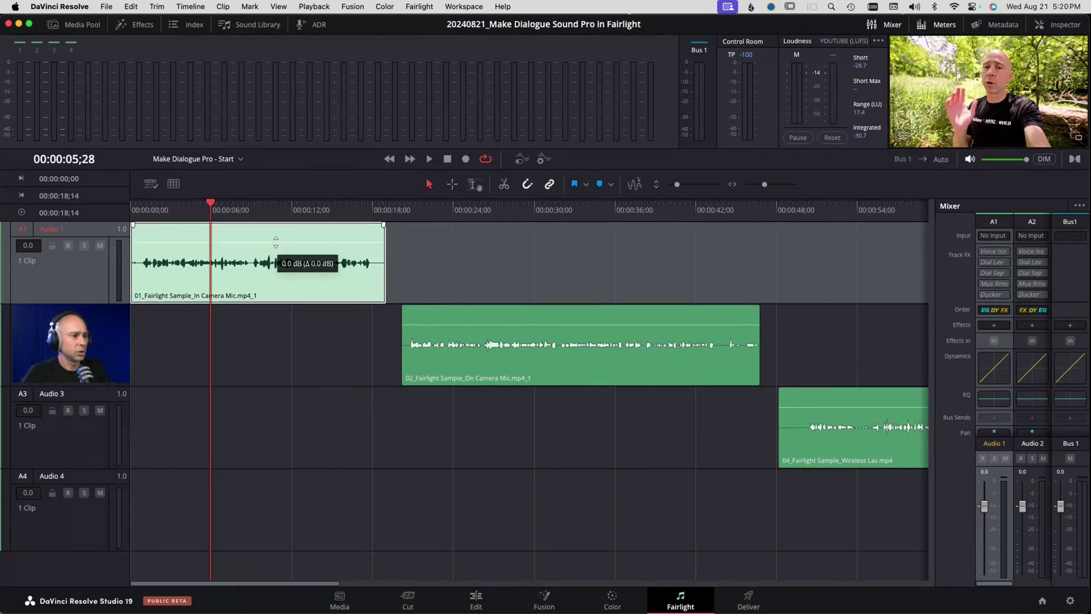
pyautogui.moveTo(276, 243); pyautogui.dragTo(282, 229)
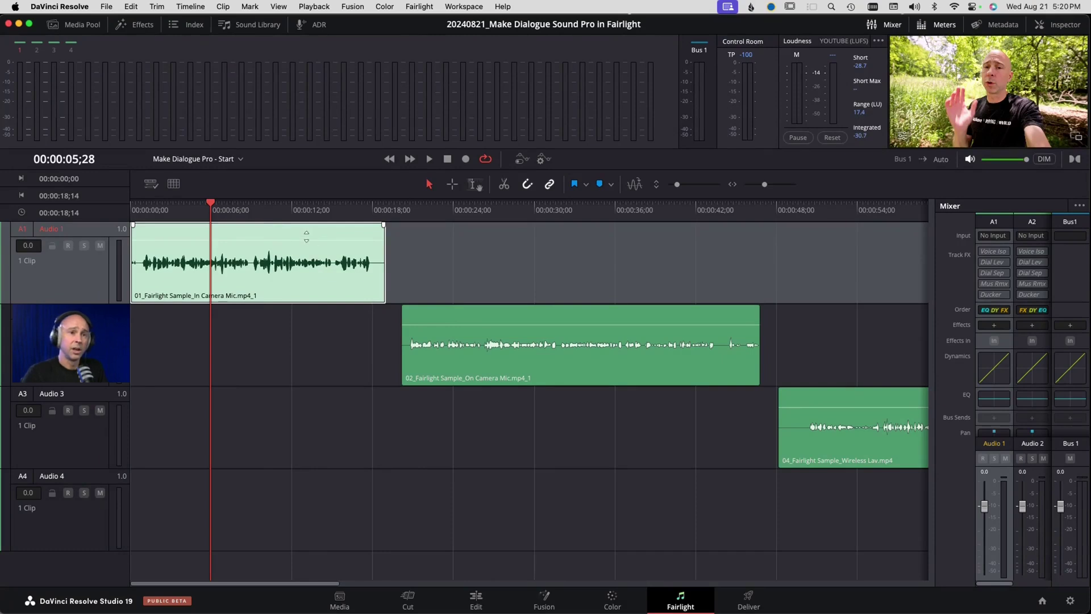
# Show the 01 clip's audio settings in the Inspector and adjust its clip volume to 2.21, finally raising it to 6.20.
pyautogui.click(1065, 25)
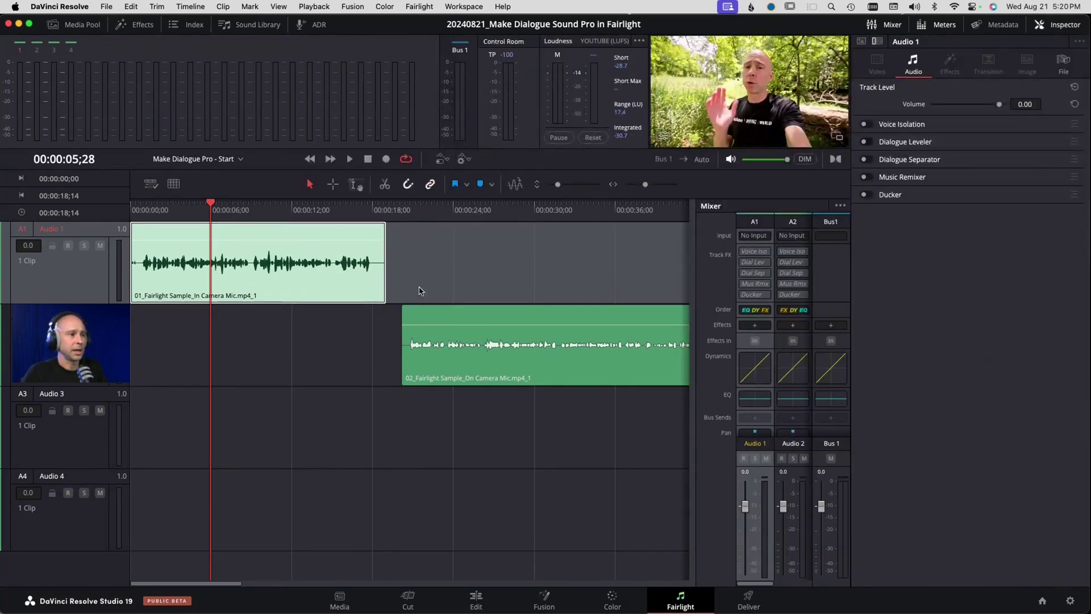
pyautogui.click(354, 290)
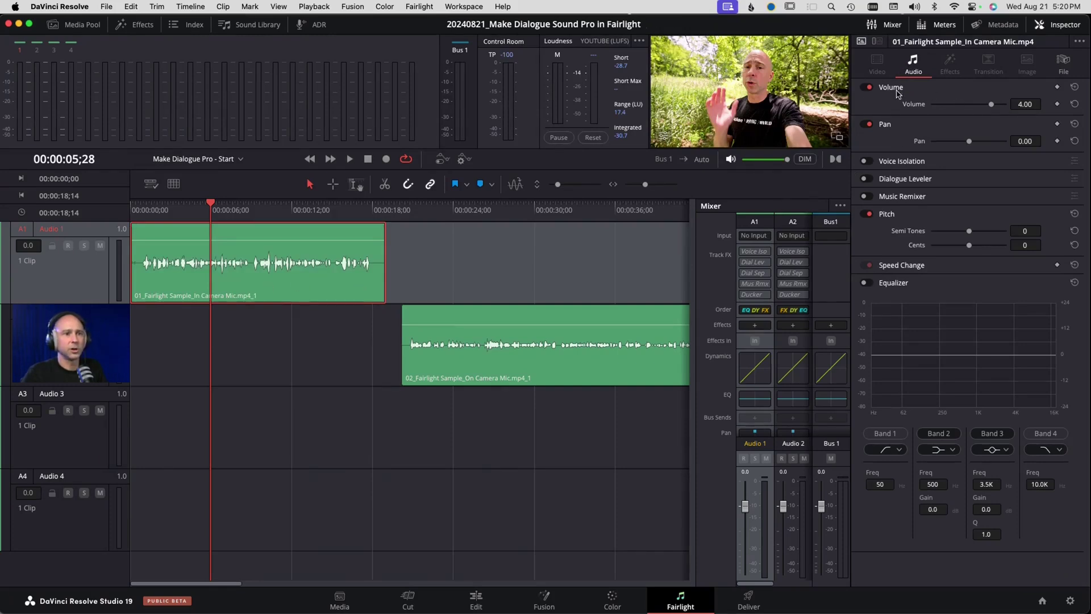
pyautogui.moveTo(991, 104)
pyautogui.mouseDown()
pyautogui.moveTo(1000, 108)
pyautogui.moveTo(989, 107)
pyautogui.mouseUp()
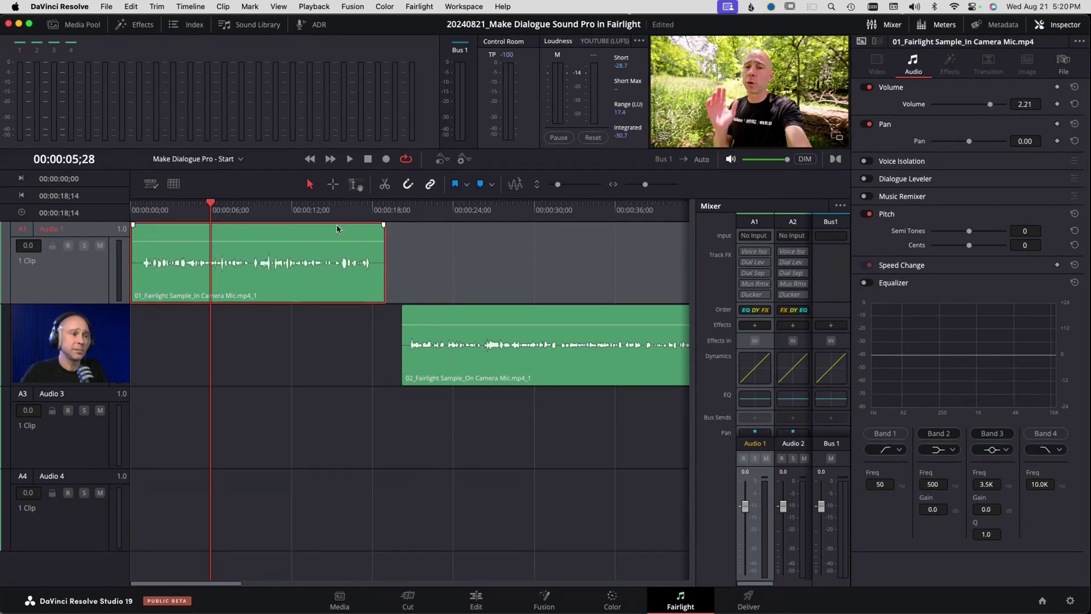
pyautogui.moveTo(357, 241); pyautogui.dragTo(359, 239)
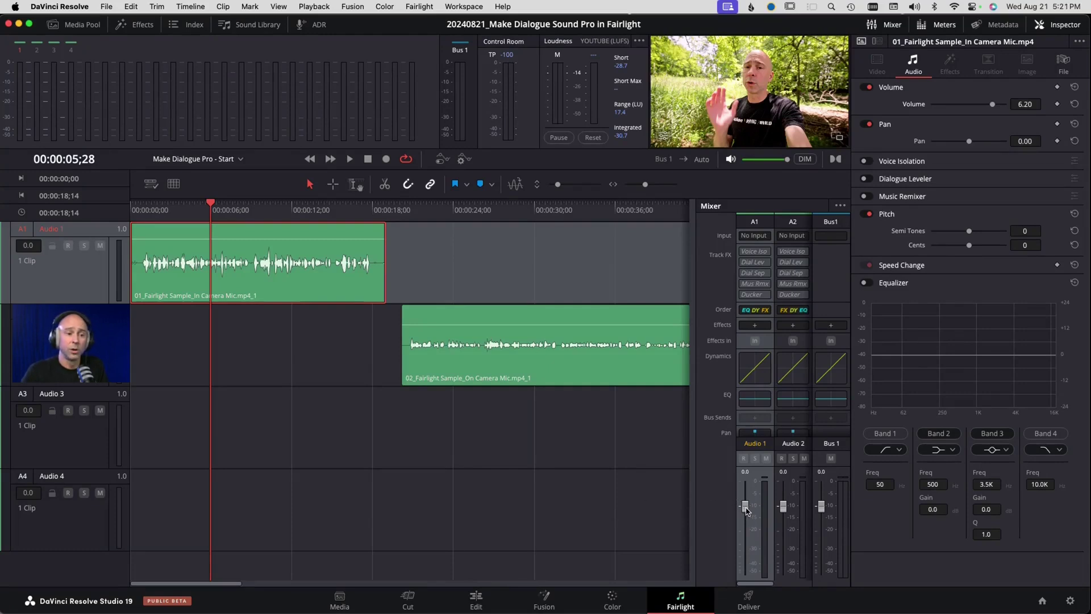
# Try the Audio 1 track level at -2.8 and +3.1, and reset the track fader to 0.0.
pyautogui.moveTo(746, 509)
pyautogui.mouseDown()
pyautogui.moveTo(746, 488)
pyautogui.moveTo(746, 541)
pyautogui.moveTo(747, 514)
pyautogui.mouseUp()
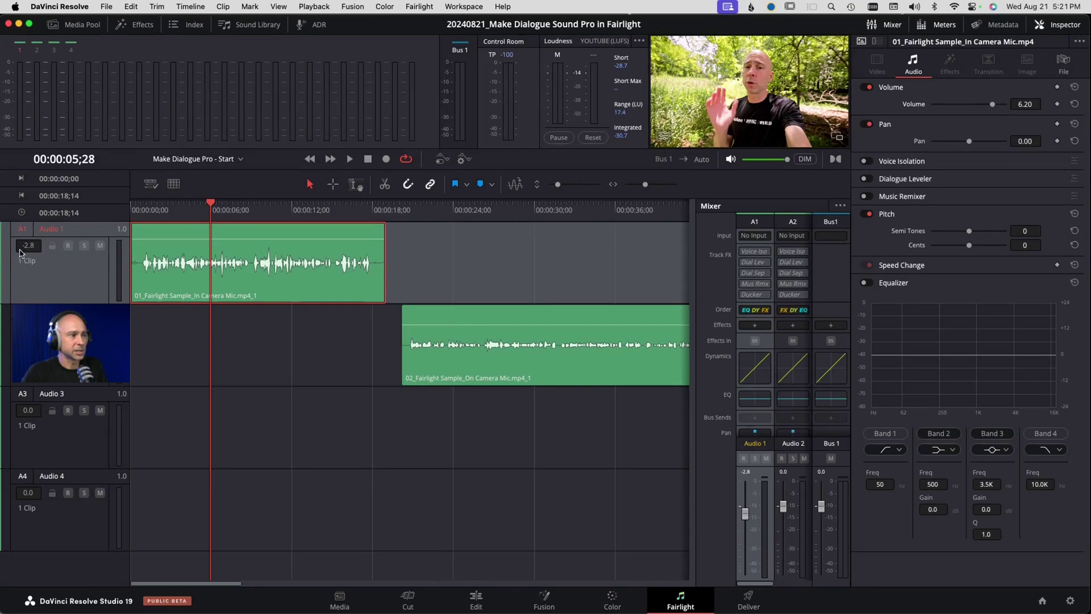
pyautogui.moveTo(28, 248); pyautogui.dragTo(31, 222)
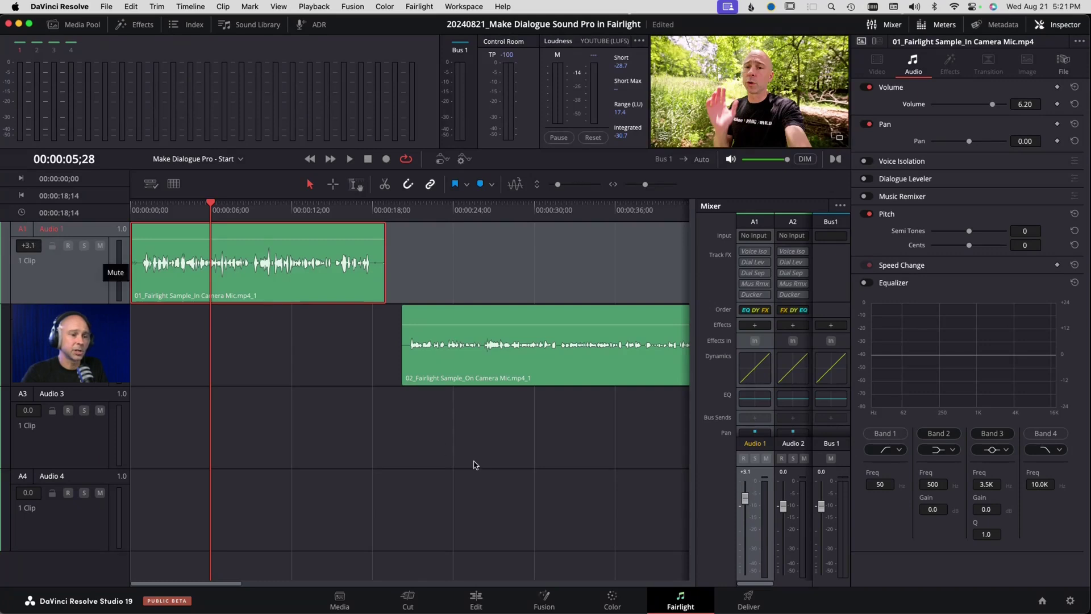
pyautogui.doubleClick(745, 499)
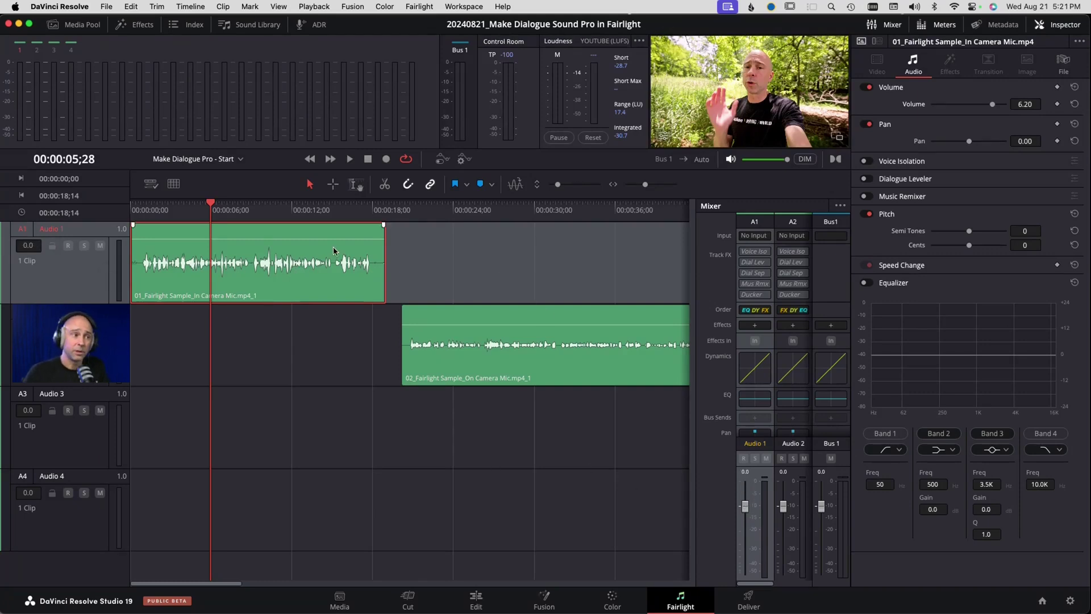
# Raise the 01 clip's volume line to 8.30 and deselect the clip.
pyautogui.moveTo(336, 239); pyautogui.dragTo(337, 237)
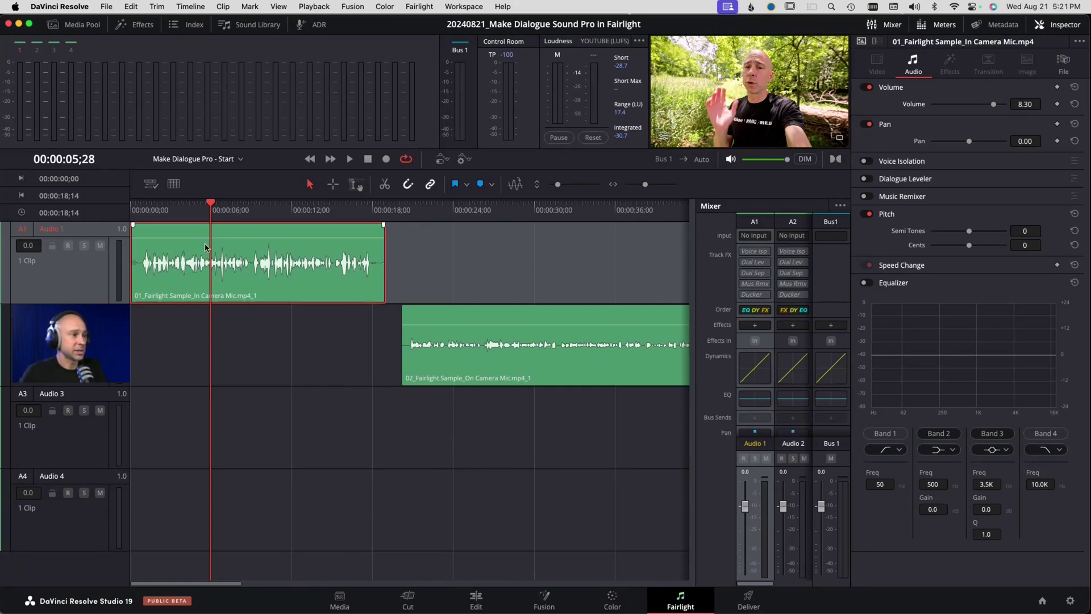
pyautogui.click(226, 338)
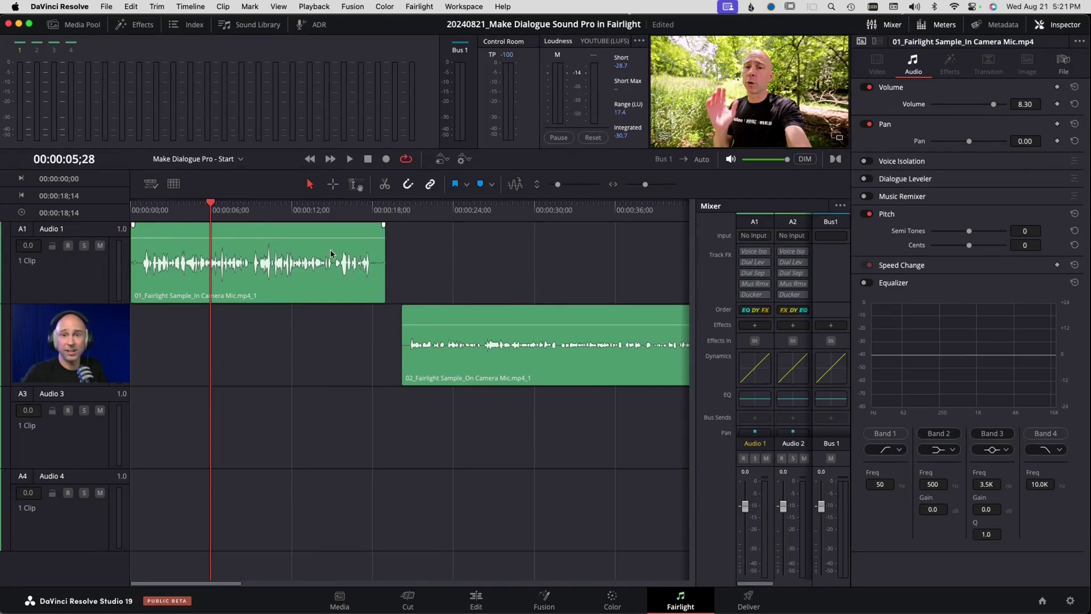
# Mark the playback range from the start of the timeline to the end of the 01 clip at 00:00:18;29.
pyautogui.click(236, 209)
pyautogui.click(166, 209)
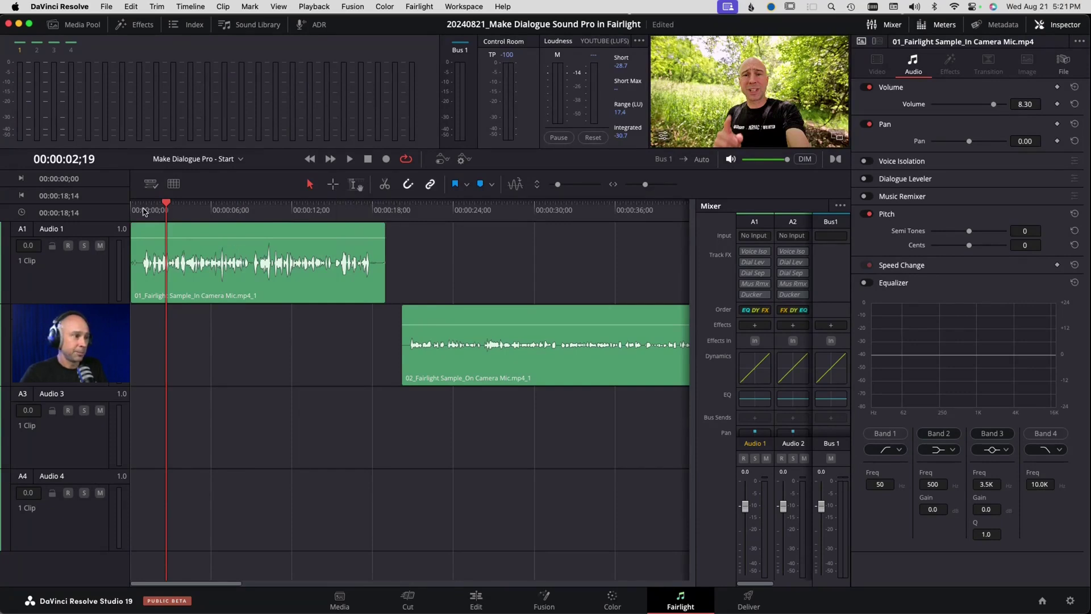
pyautogui.press('Home')
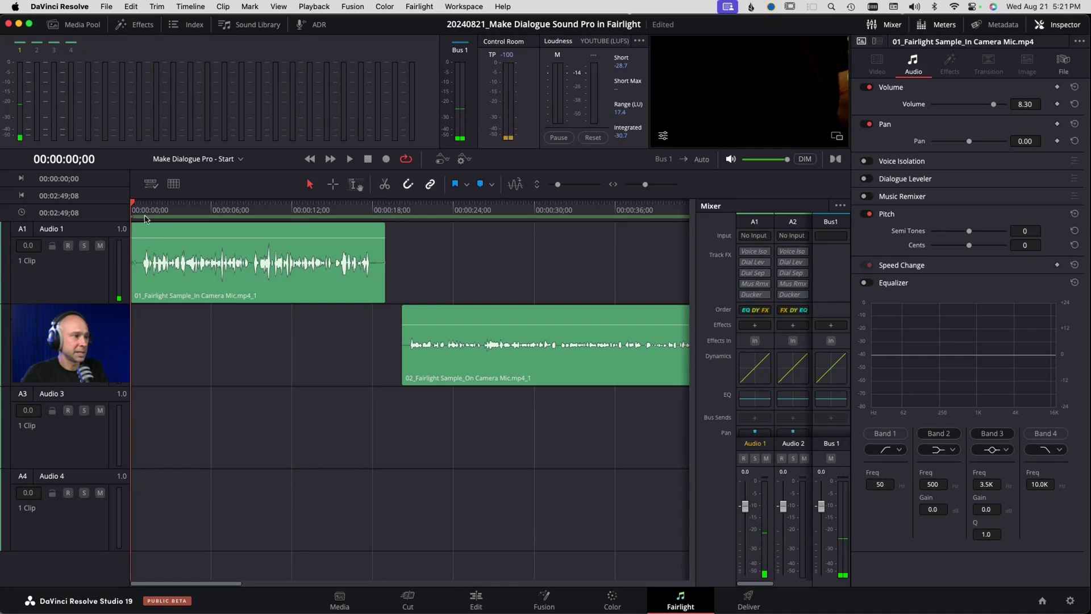
pyautogui.click(386, 209)
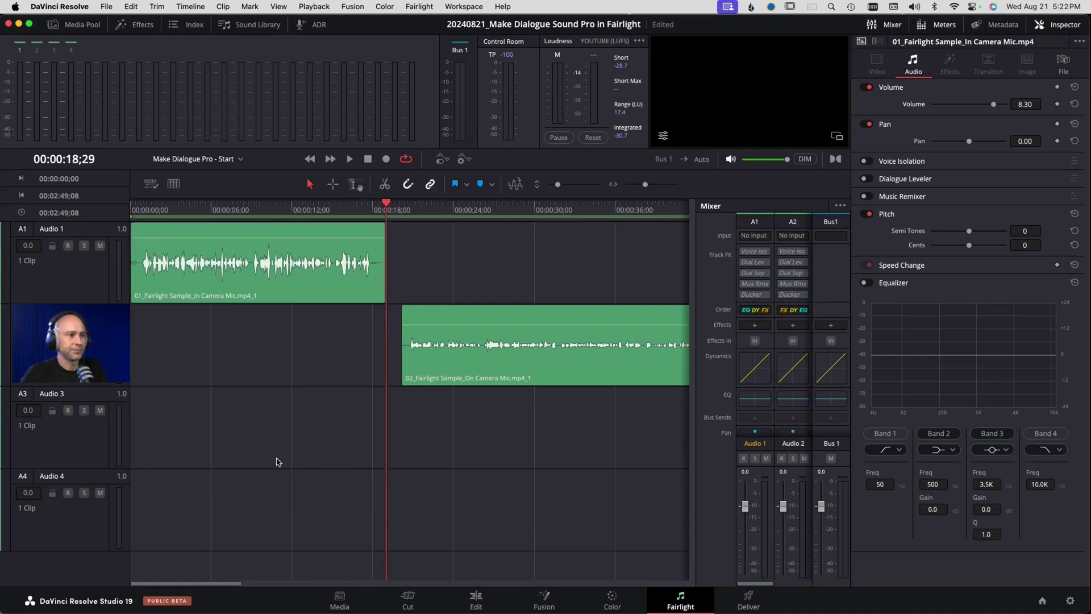
pyautogui.press('o')
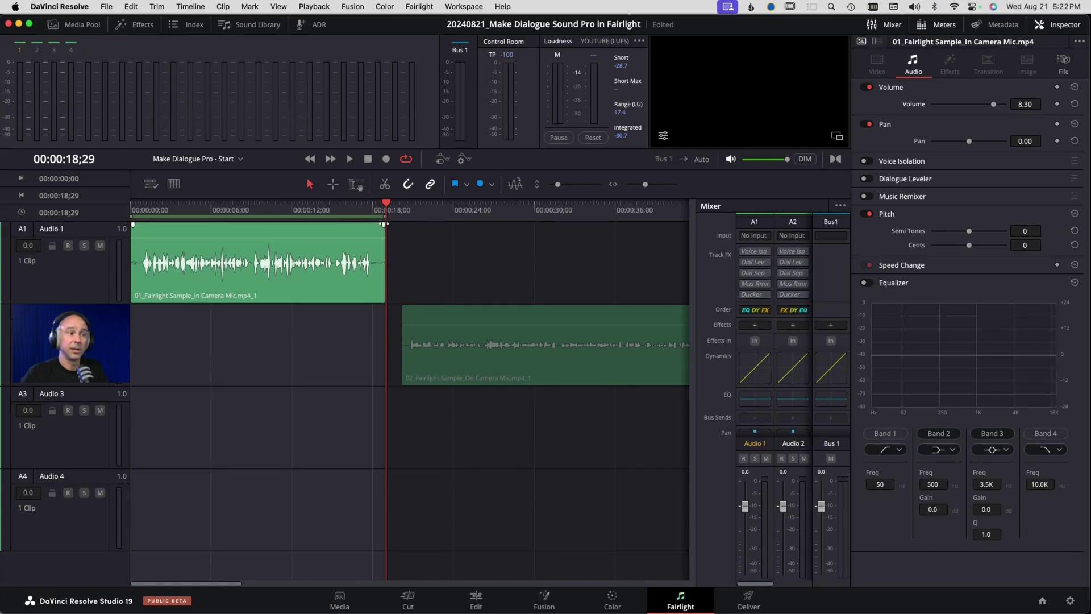
# In range selection mode, mark a trial range across the first two clips, replace it with the whole 01 clip, and keep loop playback on.
pyautogui.click(332, 184)
pyautogui.moveTo(436, 256); pyautogui.dragTo(312, 259)
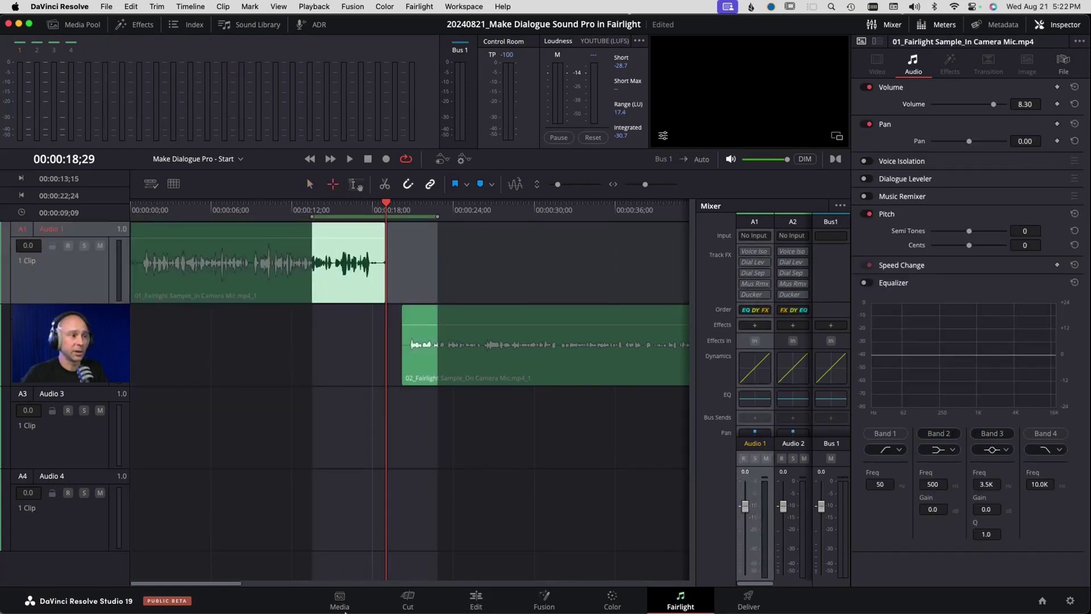
pyautogui.click(141, 245)
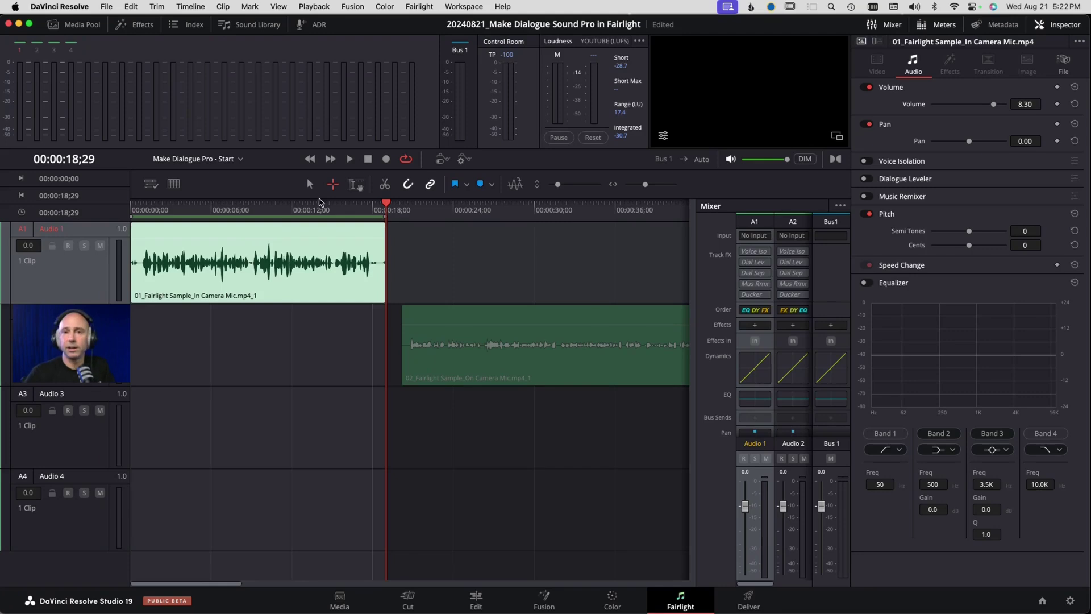
pyautogui.click(406, 160)
pyautogui.click(405, 161)
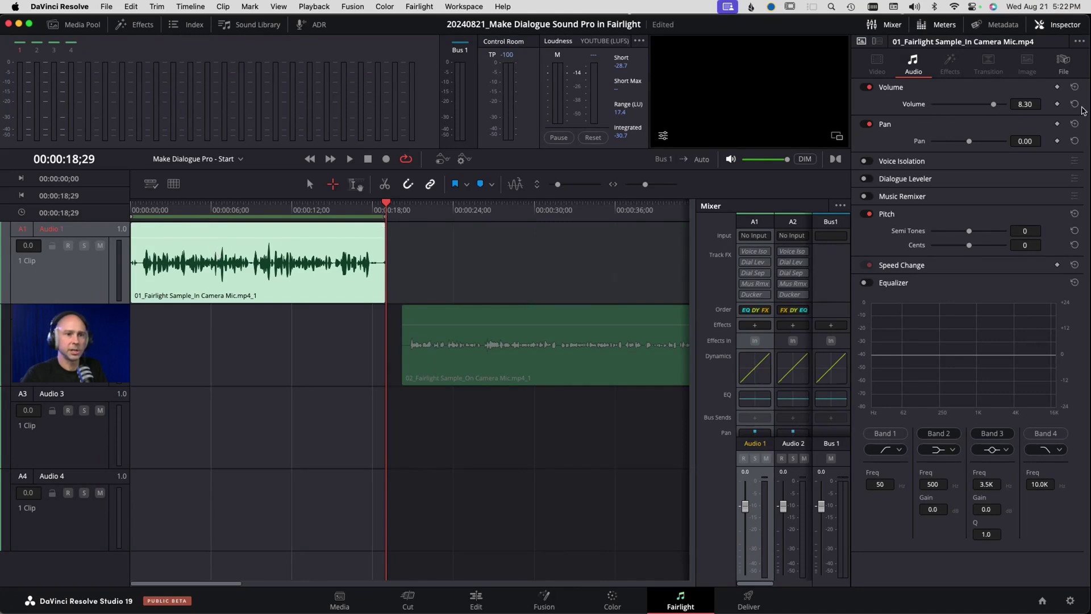
# Reset the 01 clip's volume, and raise it to 10.90 while playing the clip from near its start.
pyautogui.click(1074, 104)
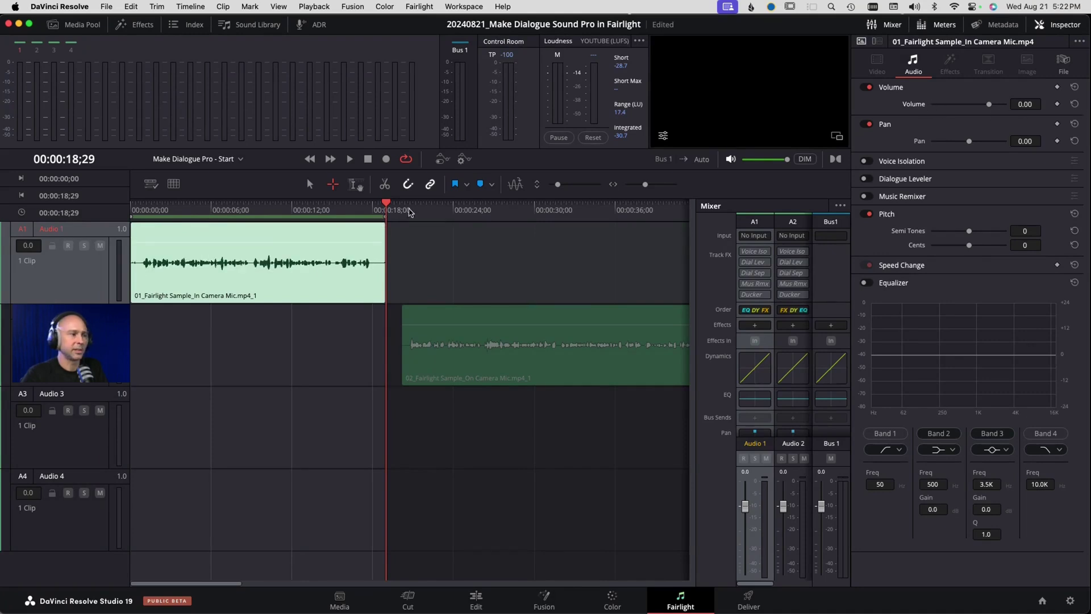
pyautogui.click(146, 209)
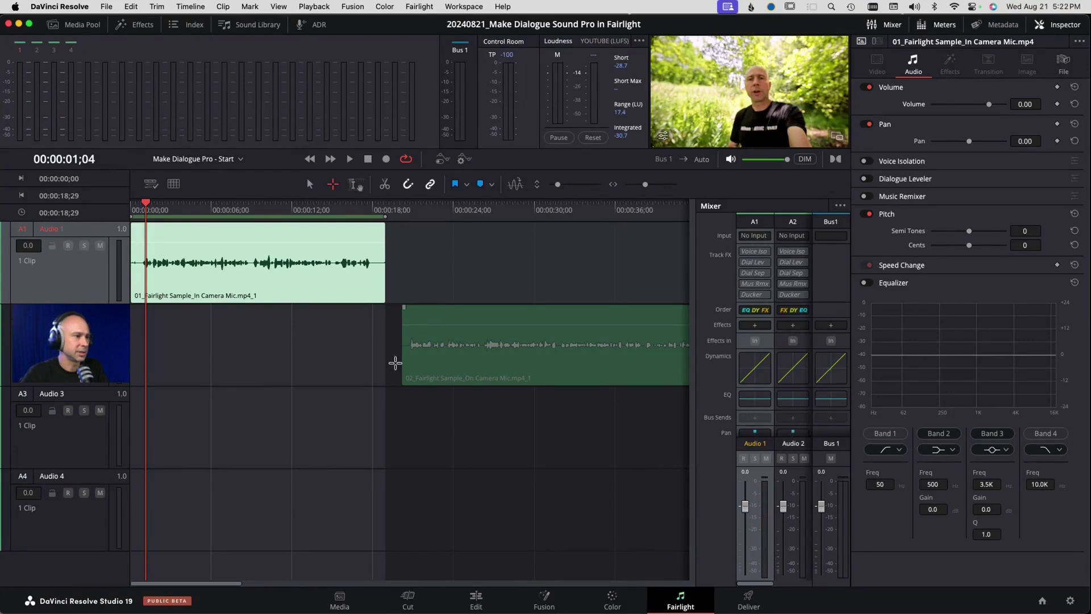
pyautogui.press('space')
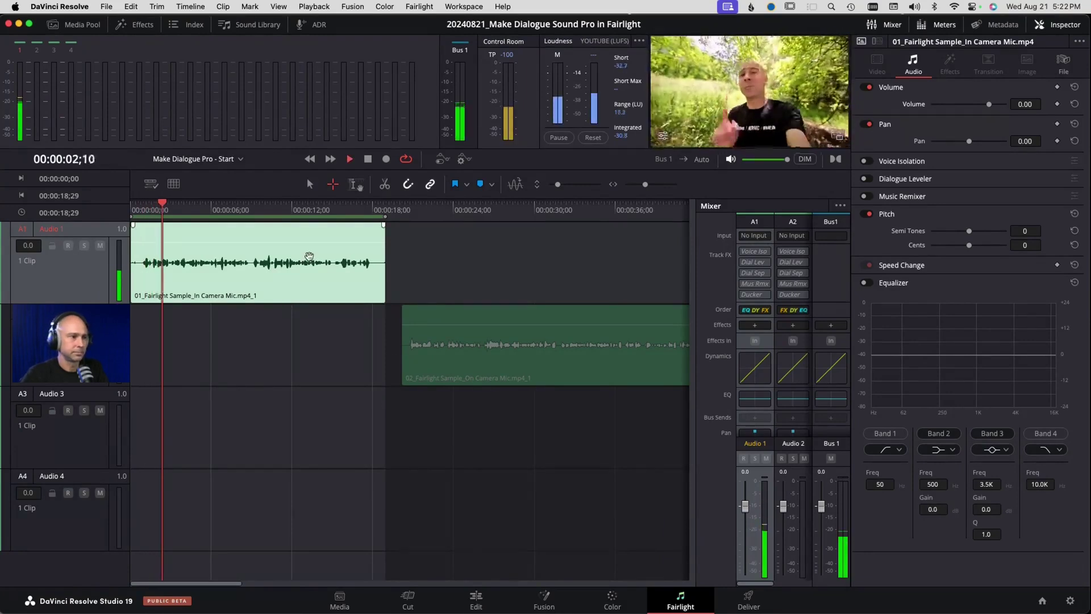
pyautogui.moveTo(310, 242); pyautogui.dragTo(308, 232)
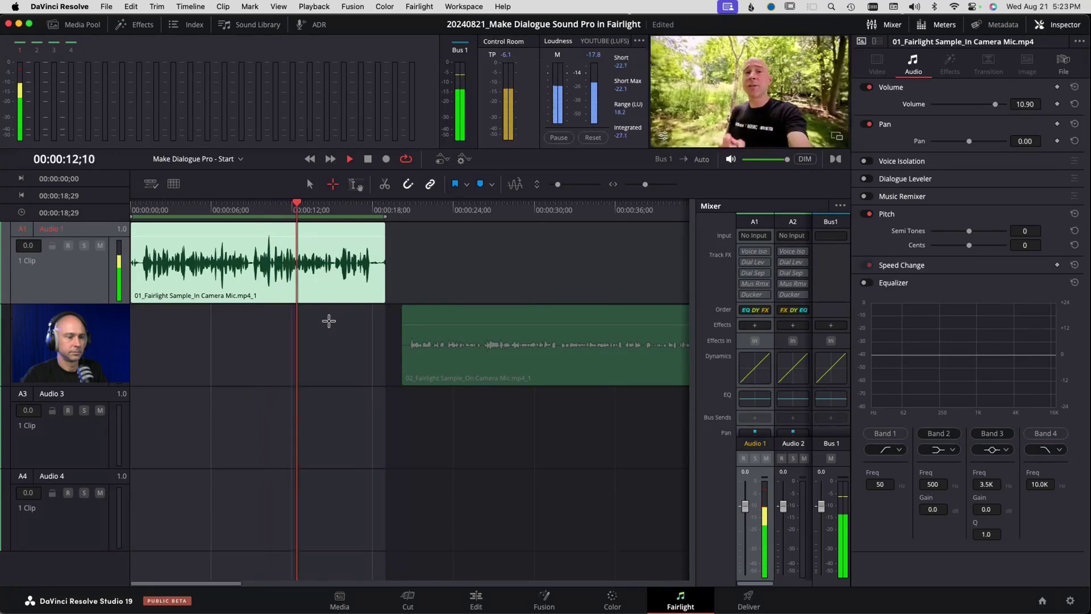
pyautogui.press('space')
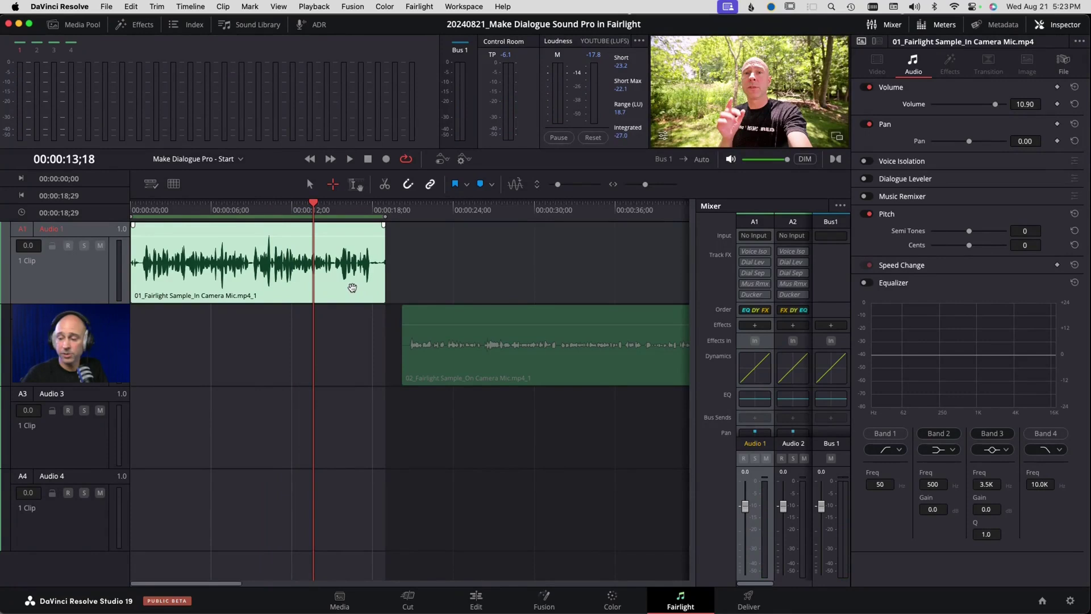
# Mark the range from the timeline start to 00:00:00;27, before the speech begins, and loop it to hear the background noise.
pyautogui.click(763, 528)
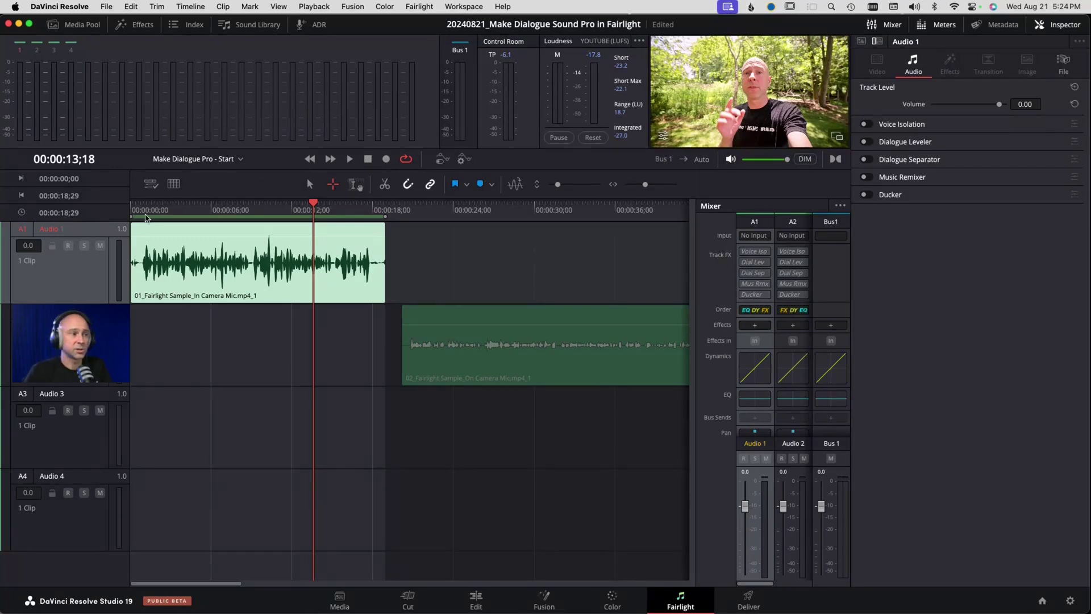
pyautogui.moveTo(142, 210); pyautogui.dragTo(143, 208)
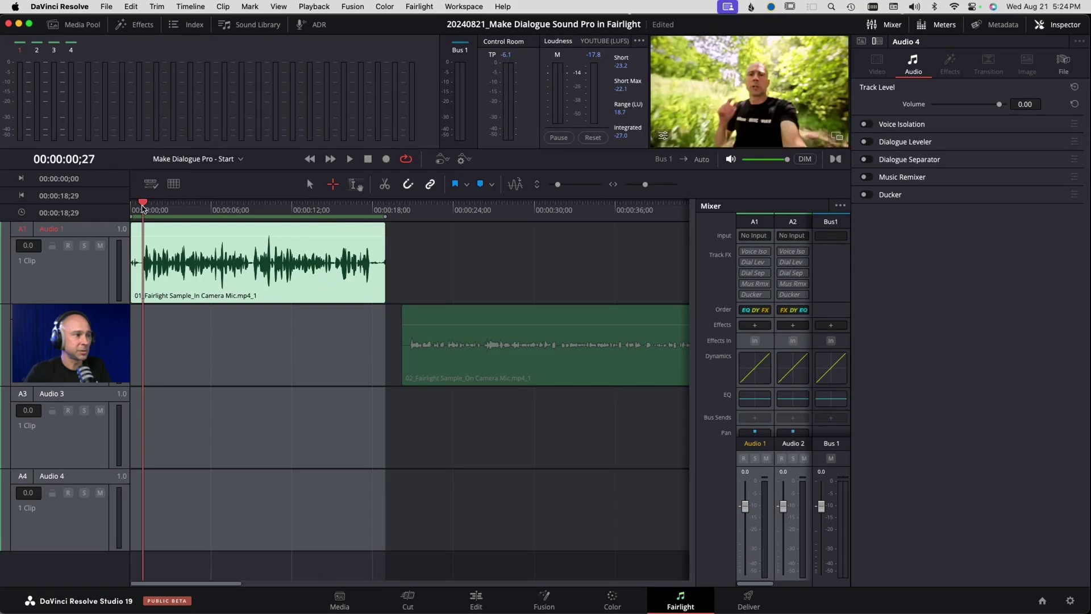
pyautogui.press('o')
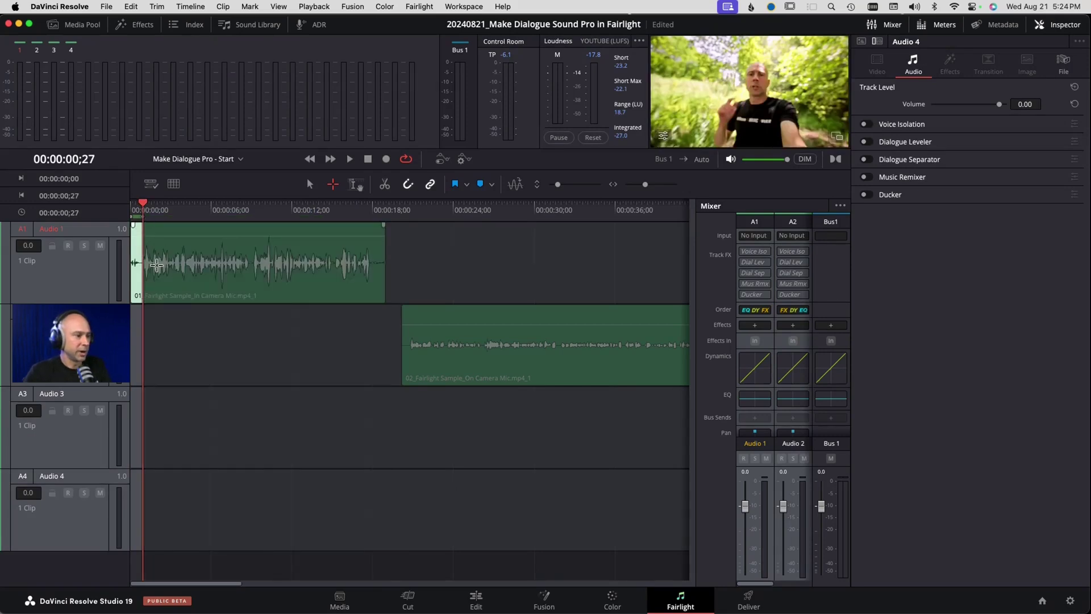
pyautogui.scroll(5, 189, 280)
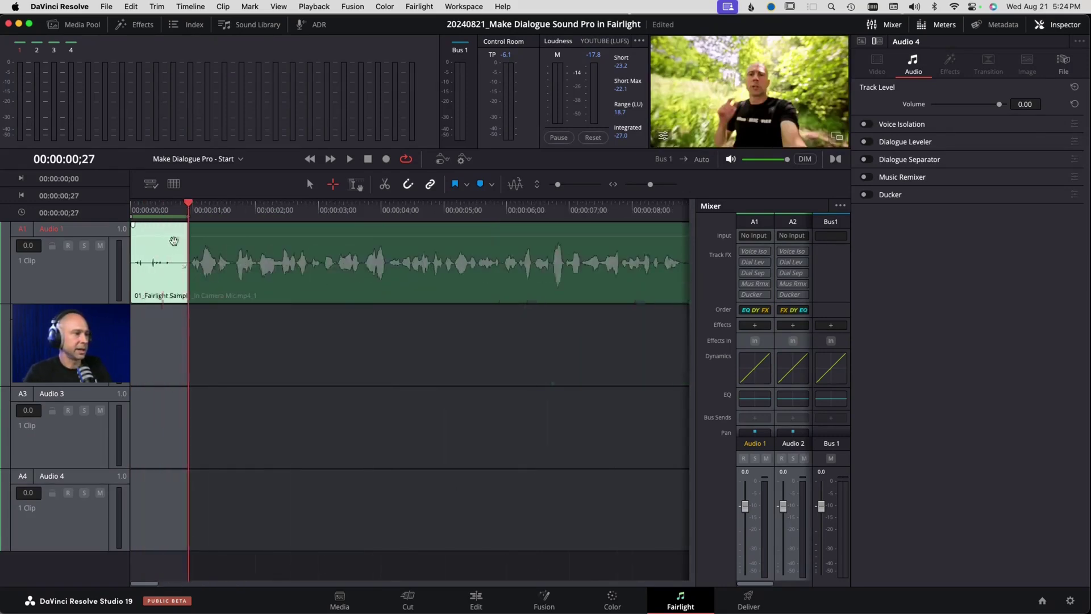
pyautogui.click(137, 210)
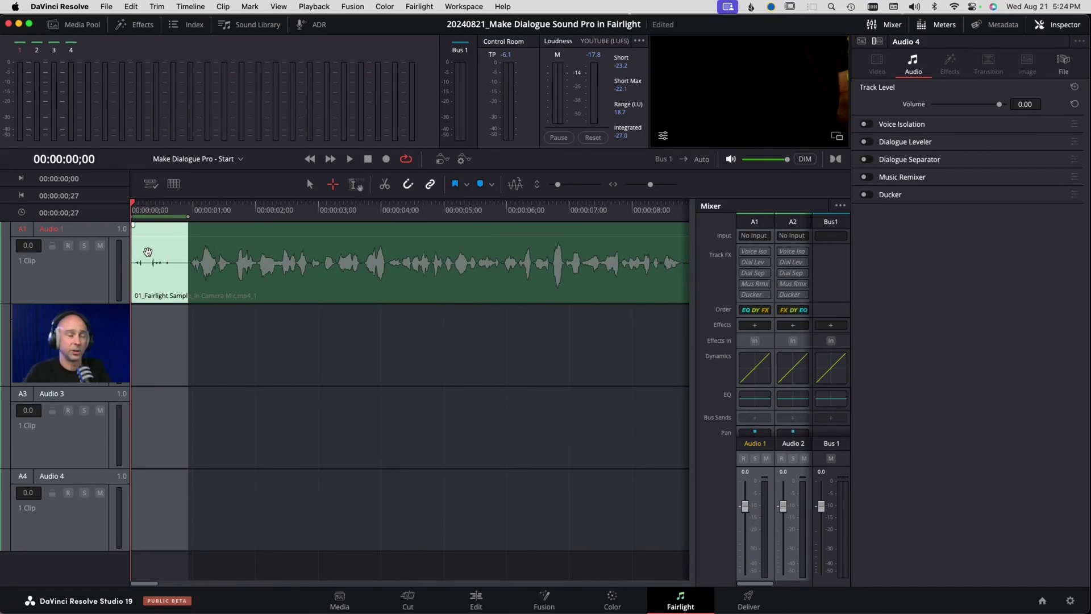
pyautogui.press('space')
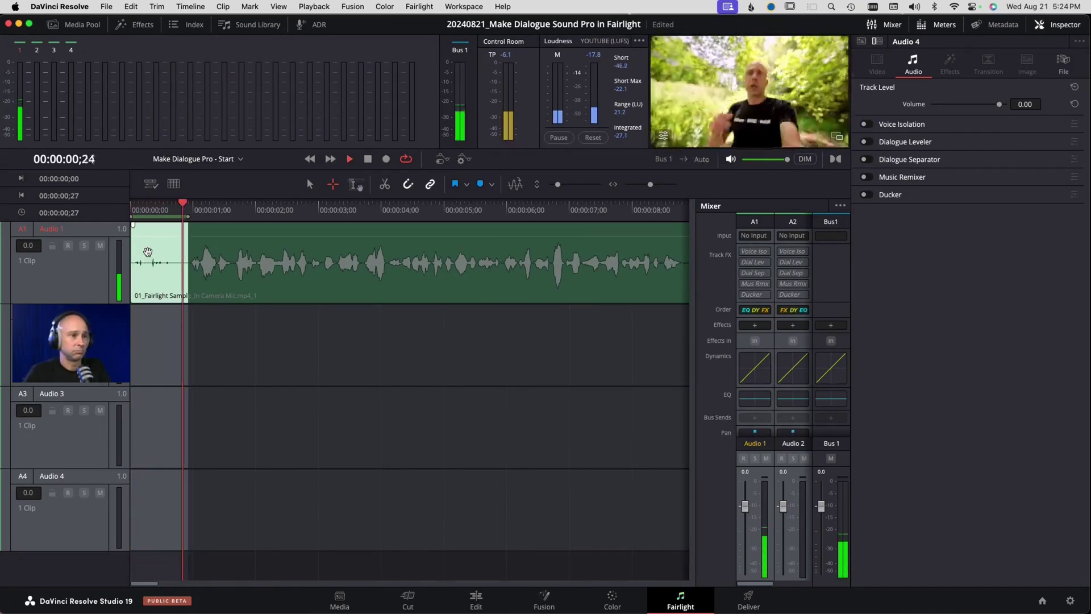
pyautogui.press('space')
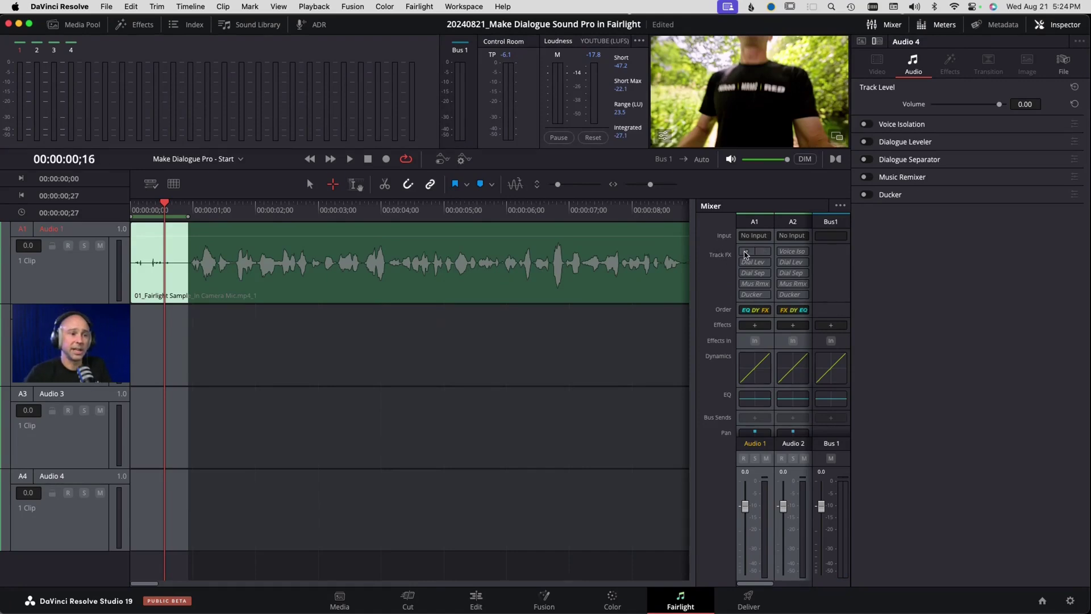
# Enable Voice Isolation on track Audio 1 and open its controls with the Inspector hidden.
pyautogui.click(746, 252)
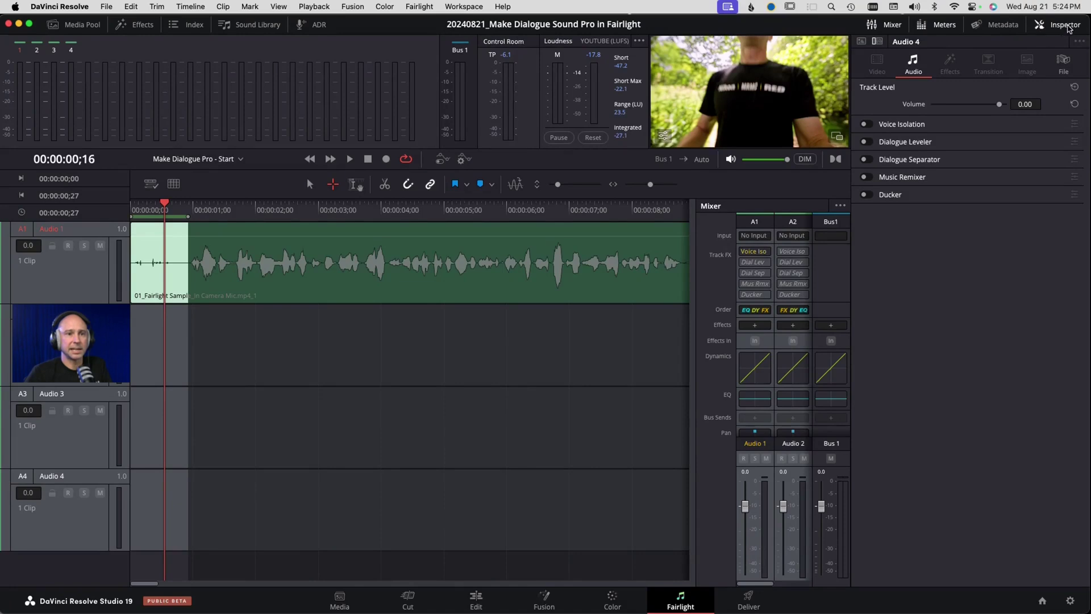
pyautogui.click(1040, 26)
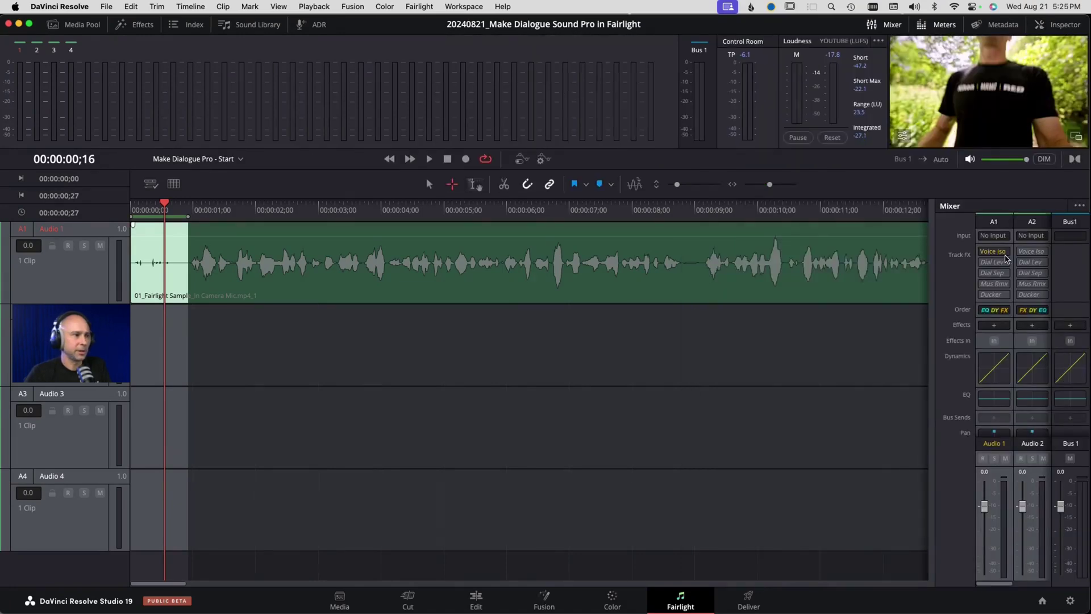
pyautogui.moveTo(1004, 254)
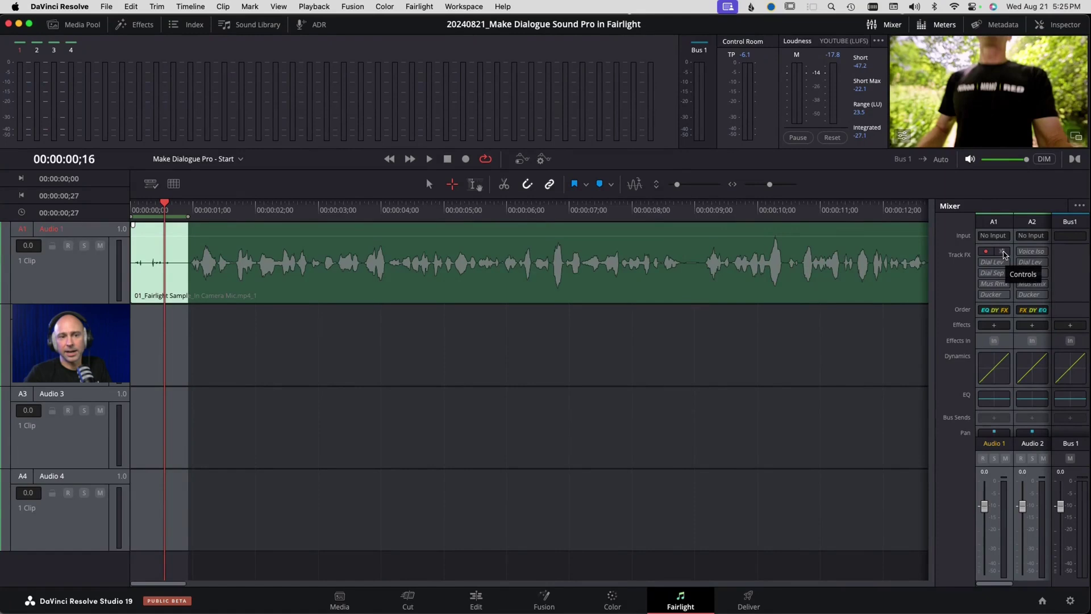
pyautogui.click(1005, 254)
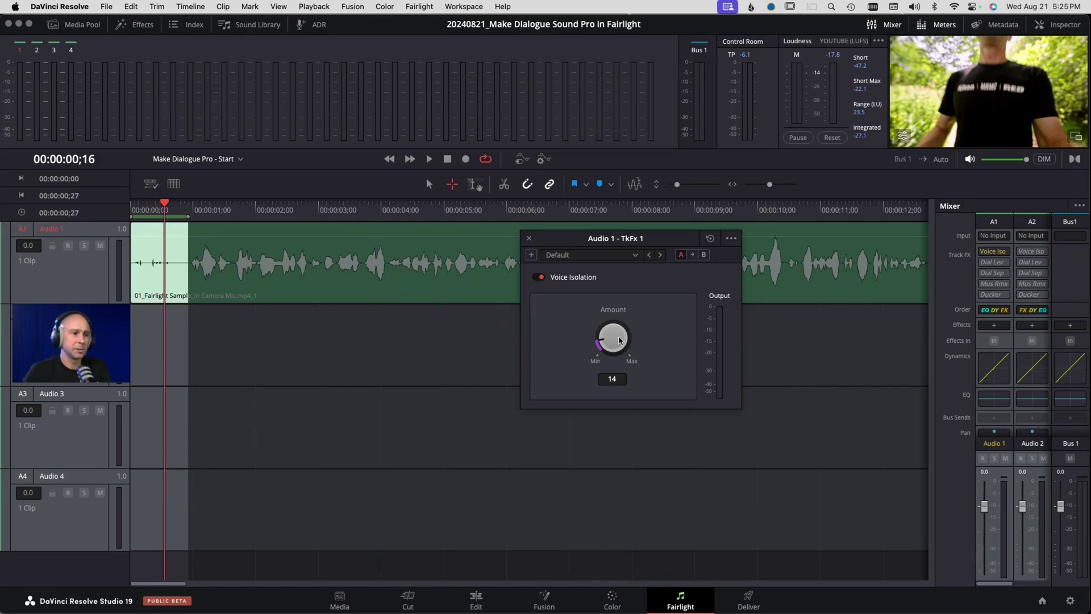
# Try Voice Isolation amounts of 100, 2 and 5 on Audio 1, and return the amount to 0.
pyautogui.moveTo(614, 340); pyautogui.dragTo(896, 358)
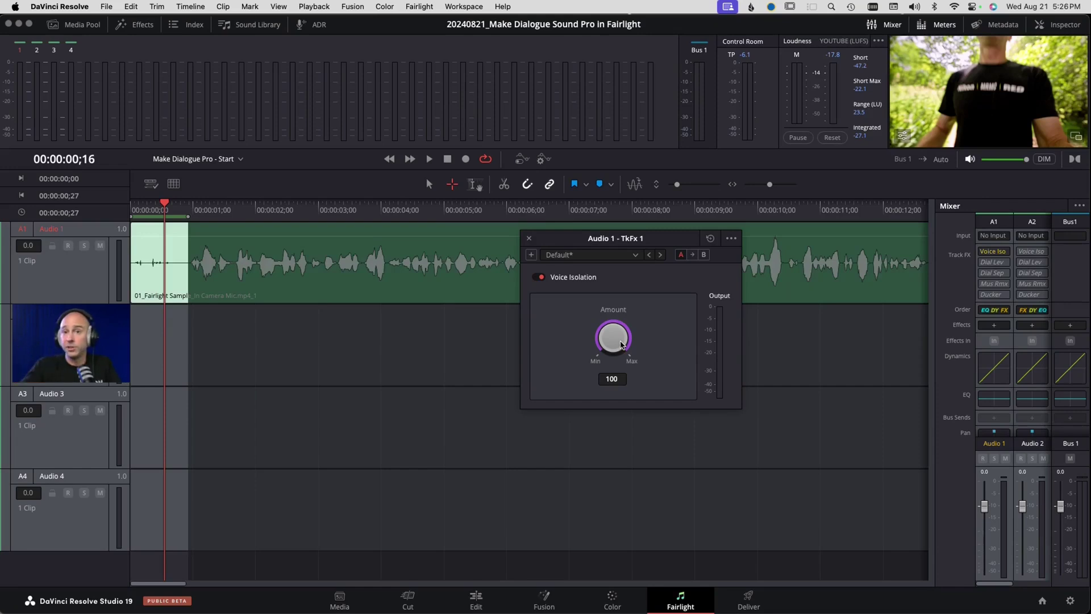
pyautogui.moveTo(622, 344); pyautogui.dragTo(428, 336)
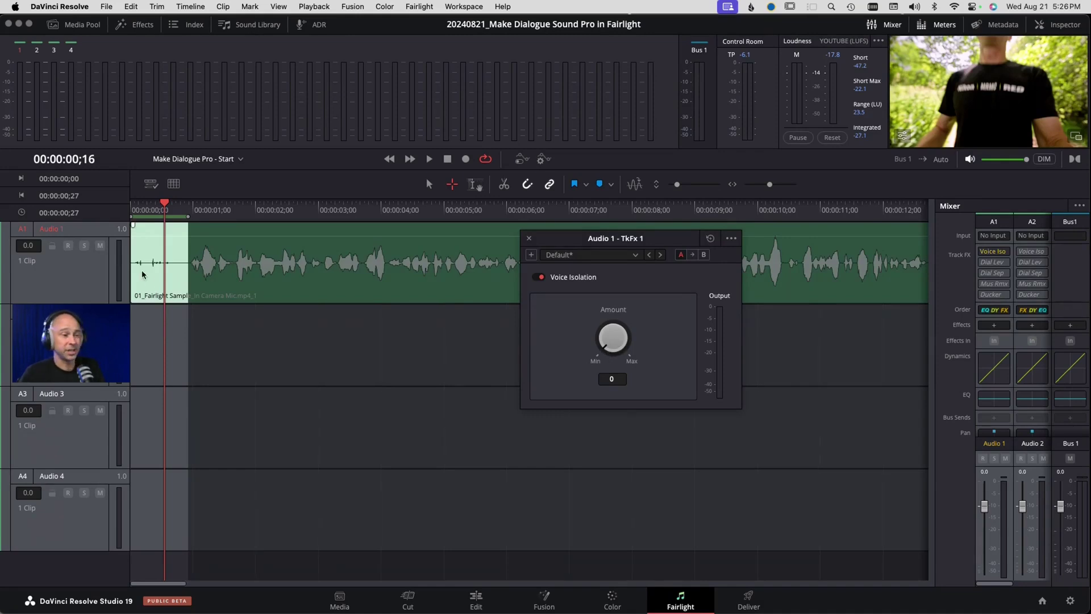
pyautogui.moveTo(612, 336); pyautogui.dragTo(611, 402)
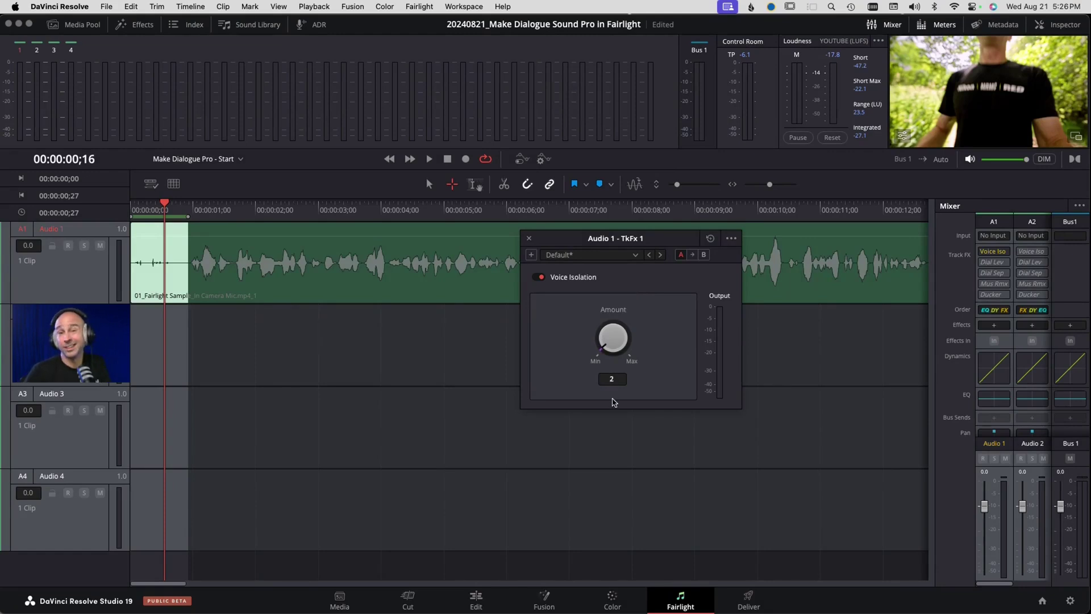
pyautogui.moveTo(613, 381); pyautogui.dragTo(611, 355)
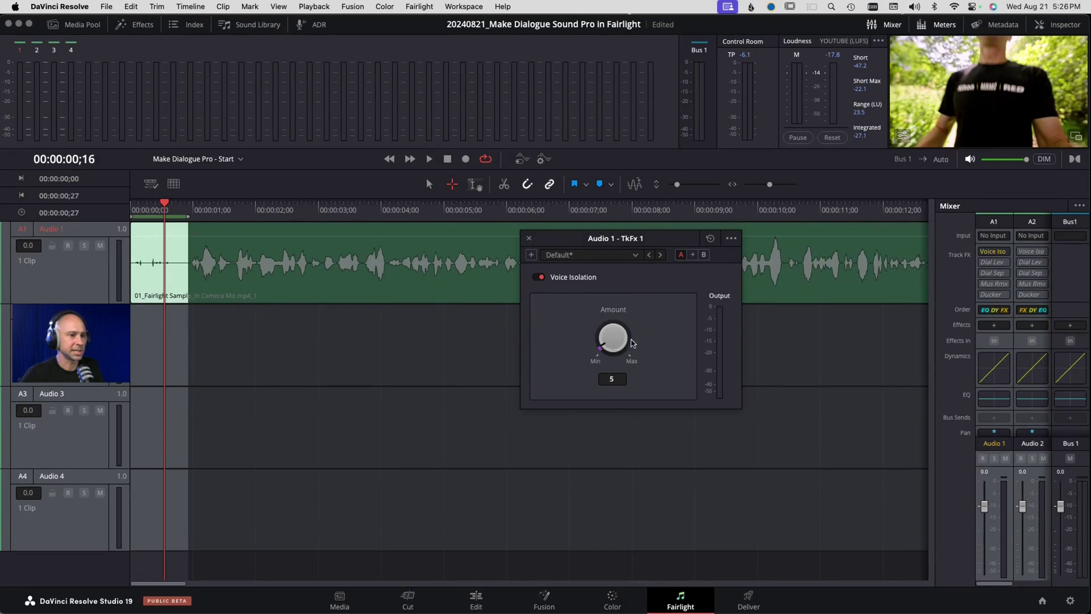
pyautogui.moveTo(632, 343); pyautogui.dragTo(601, 342)
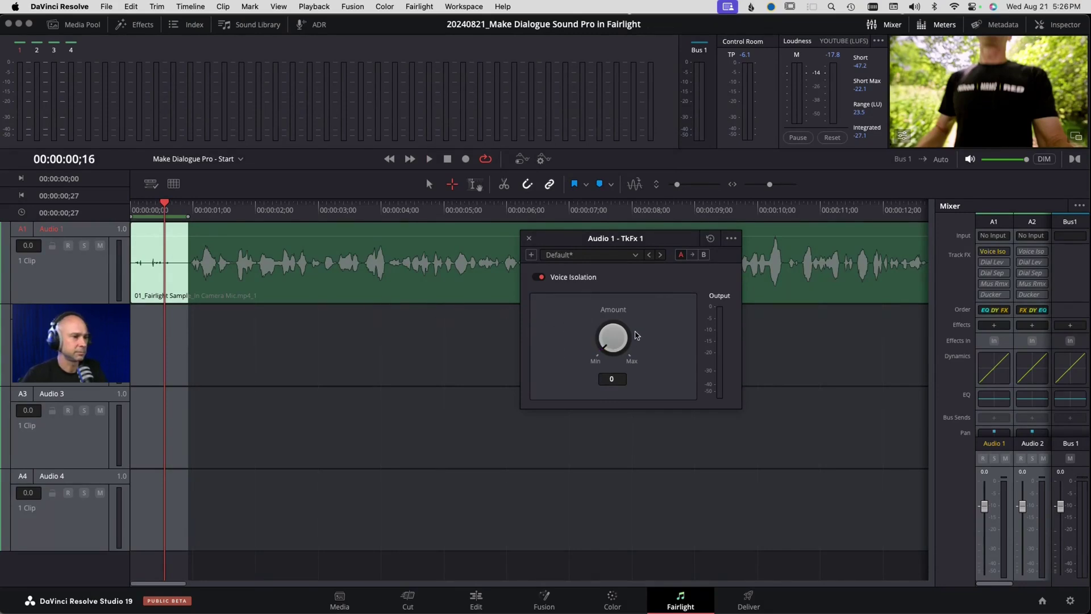
# Set the Voice Isolation amount to 15 while the noise range loops, and save the project.
pyautogui.press('space')
pyautogui.moveTo(614, 339); pyautogui.dragTo(627, 302)
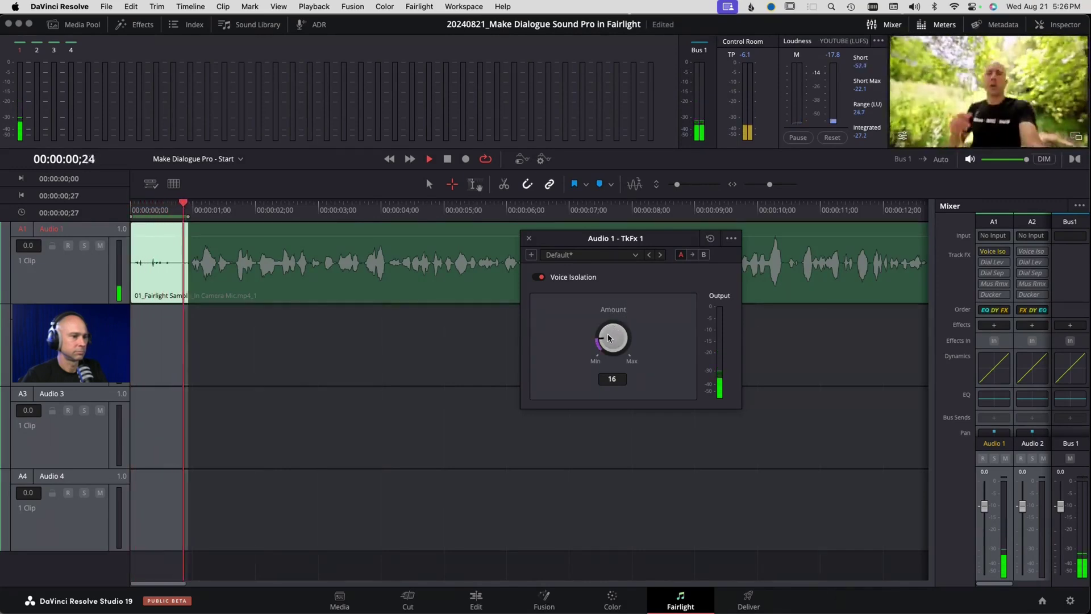
pyautogui.press('space')
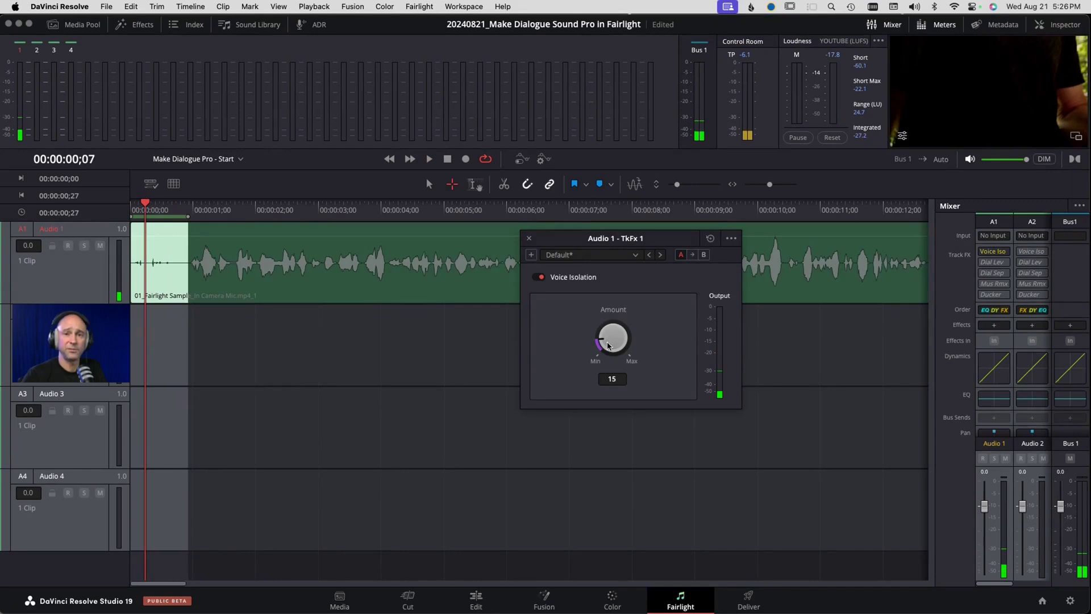
pyautogui.press('super+s')
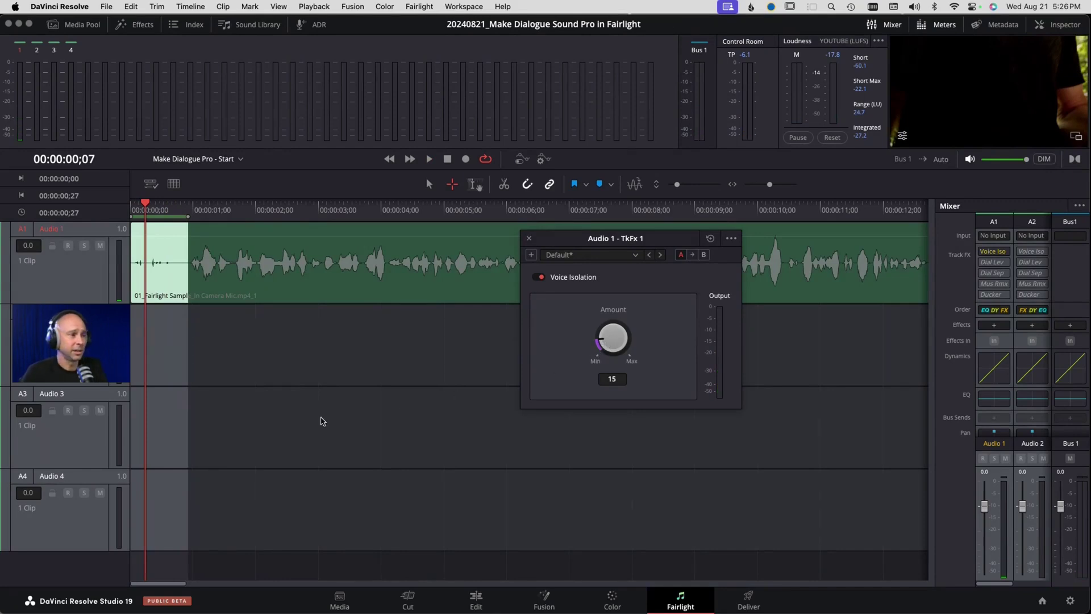
# Clear the range selection, lower Audio 1's Voice Isolation amount to 10 while the dialogue plays, and close its controls.
pyautogui.click(157, 330)
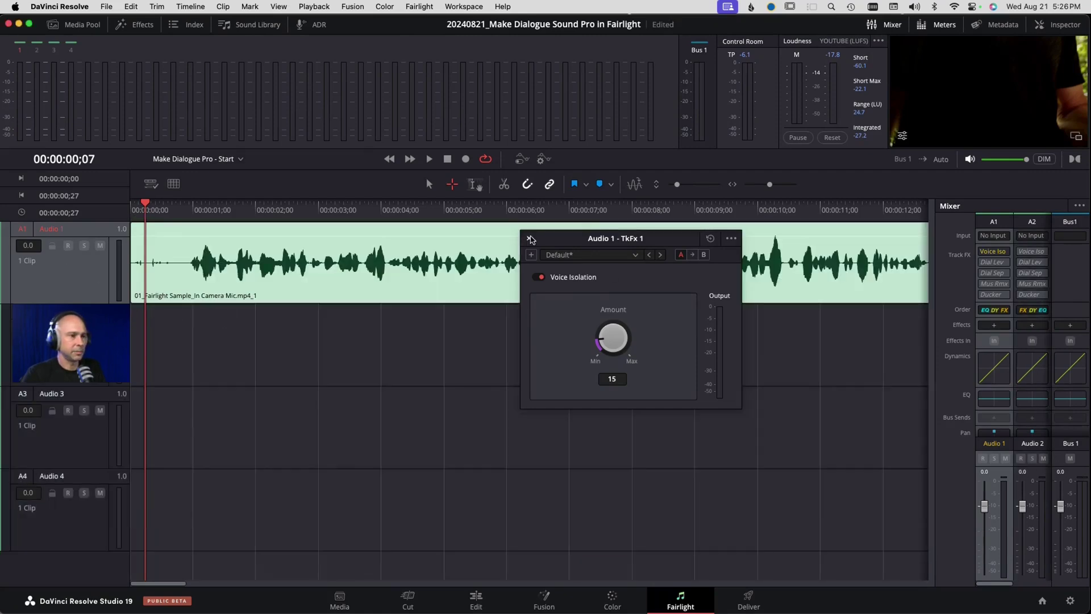
pyautogui.moveTo(548, 243); pyautogui.dragTo(731, 347)
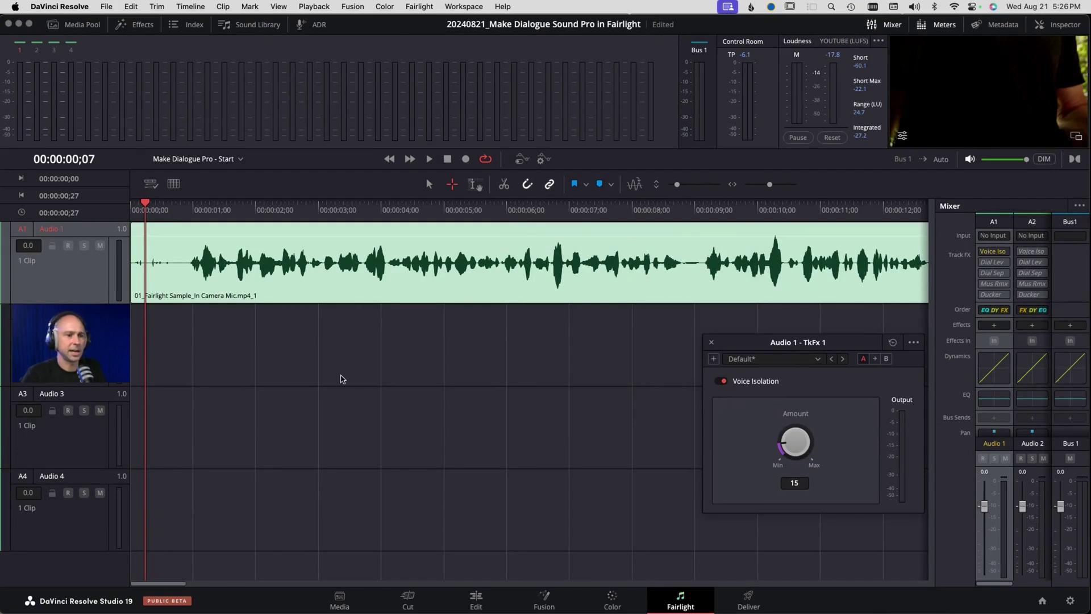
pyautogui.press('space')
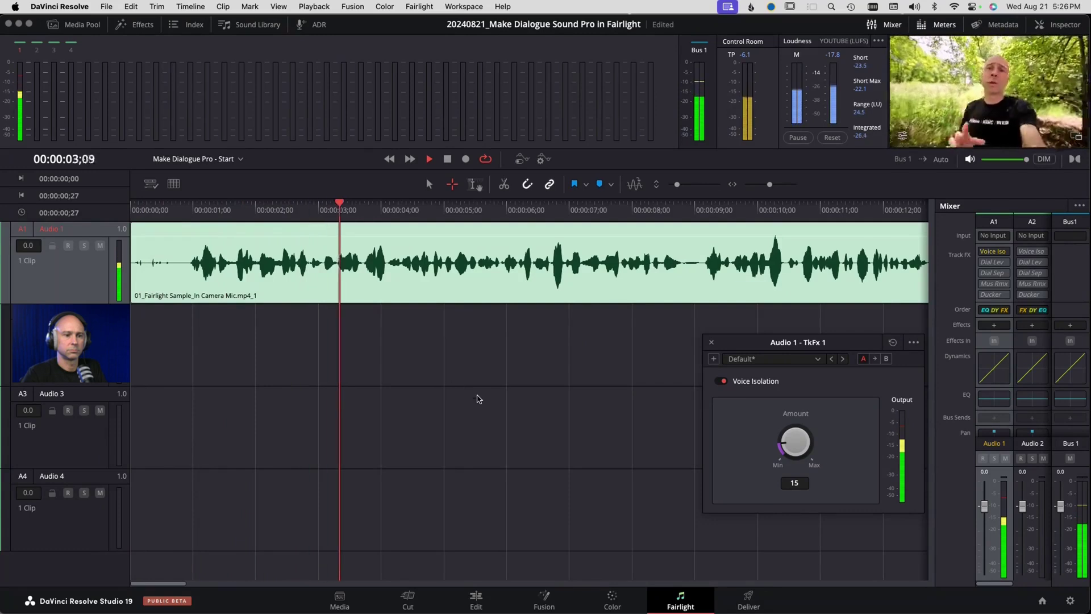
pyautogui.moveTo(805, 464); pyautogui.dragTo(801, 488)
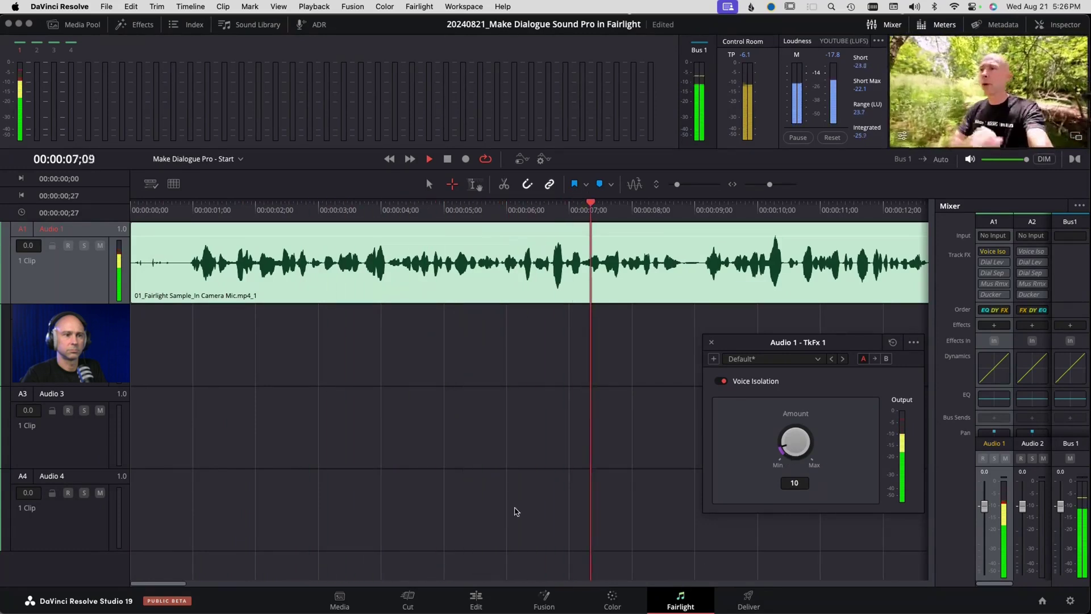
pyautogui.press('space')
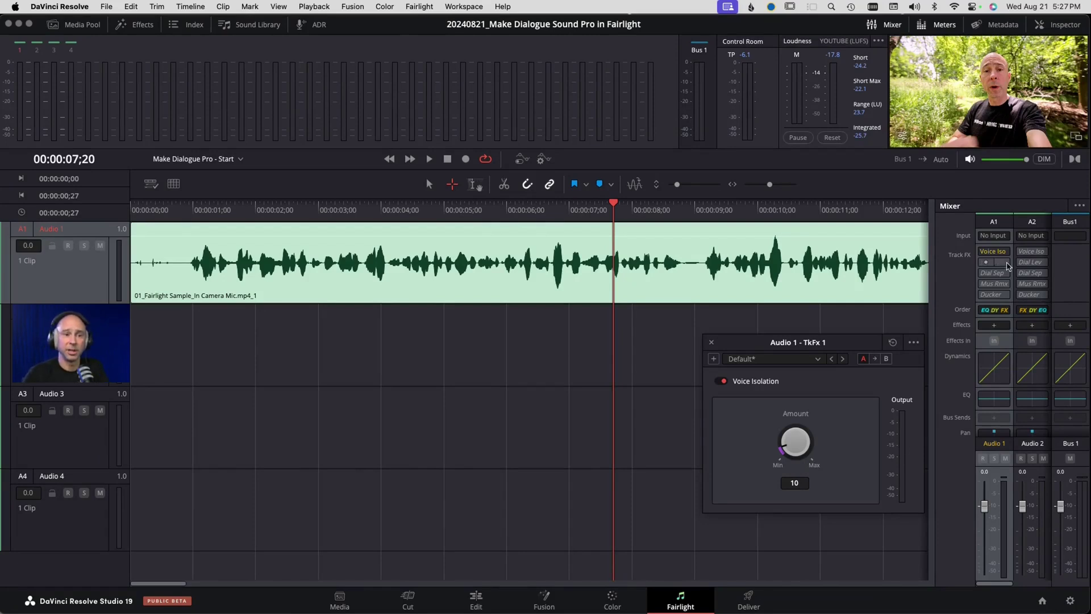
pyautogui.moveTo(989, 254)
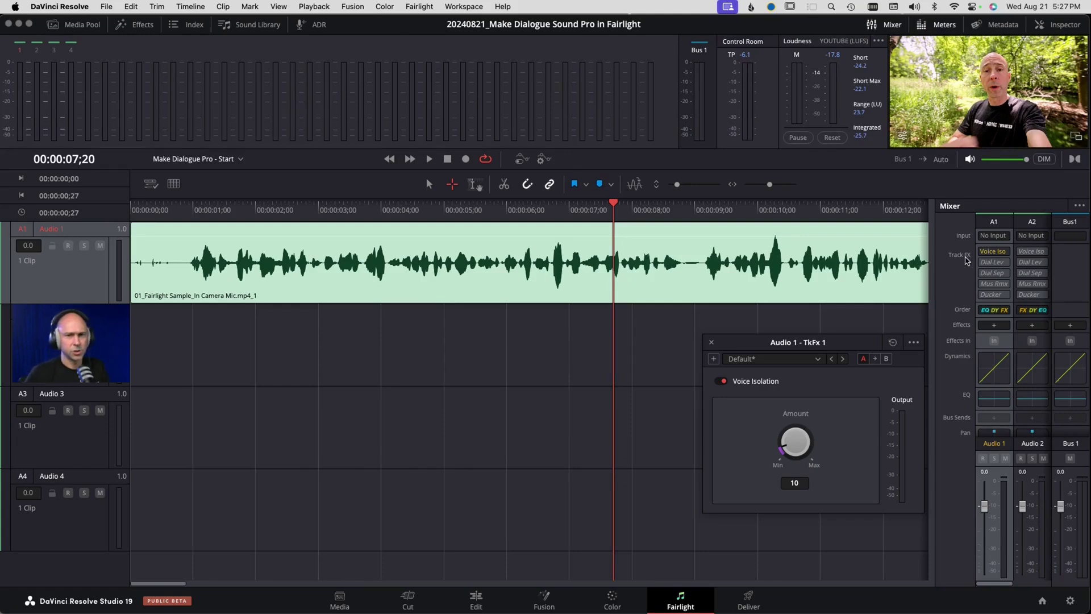
pyautogui.moveTo(728, 347); pyautogui.dragTo(695, 332)
pyautogui.click(685, 328)
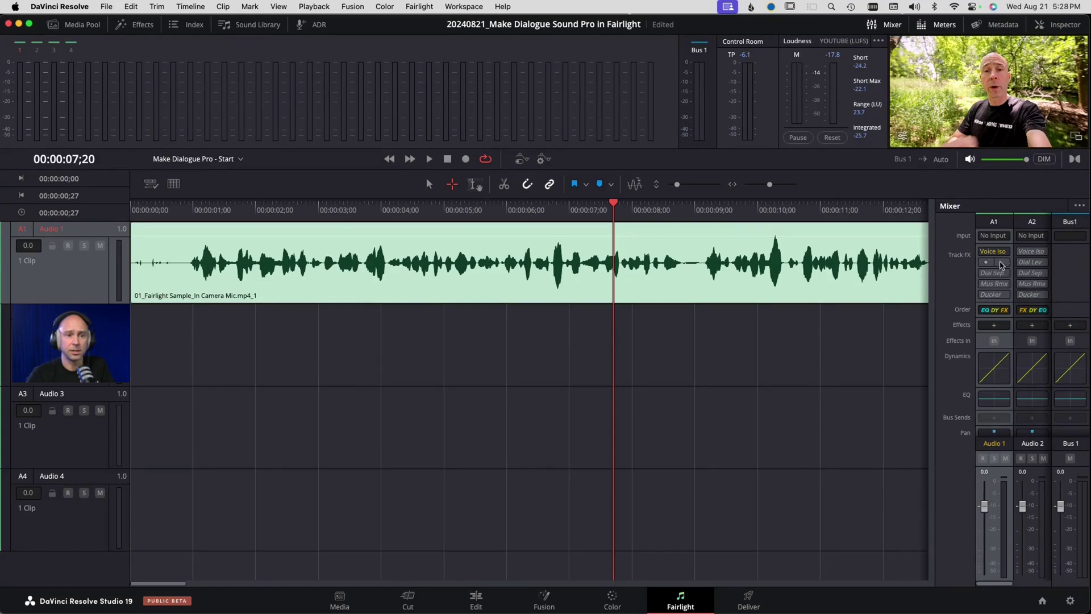
# Enable Dialogue Leveler on Audio 1, review its Baseline preset controls, and close them.
pyautogui.click(987, 262)
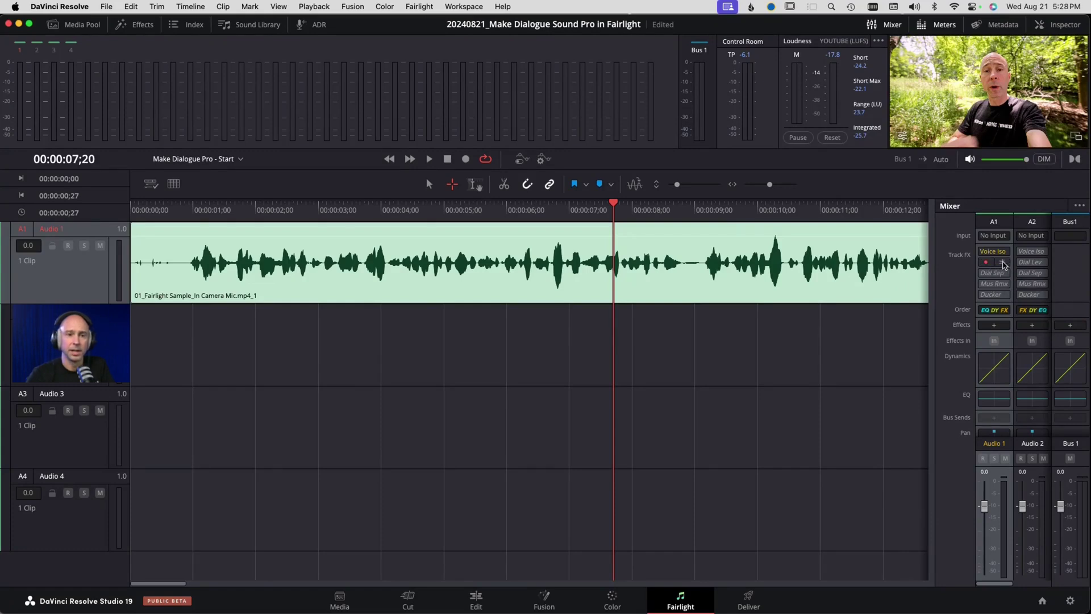
pyautogui.click(1003, 263)
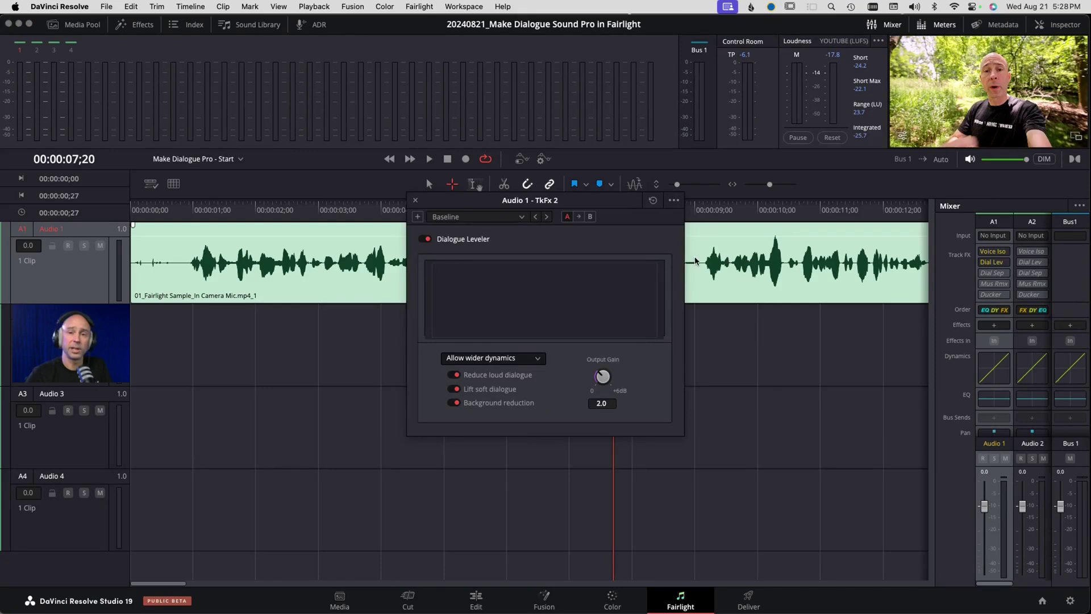
pyautogui.moveTo(619, 206); pyautogui.dragTo(664, 231)
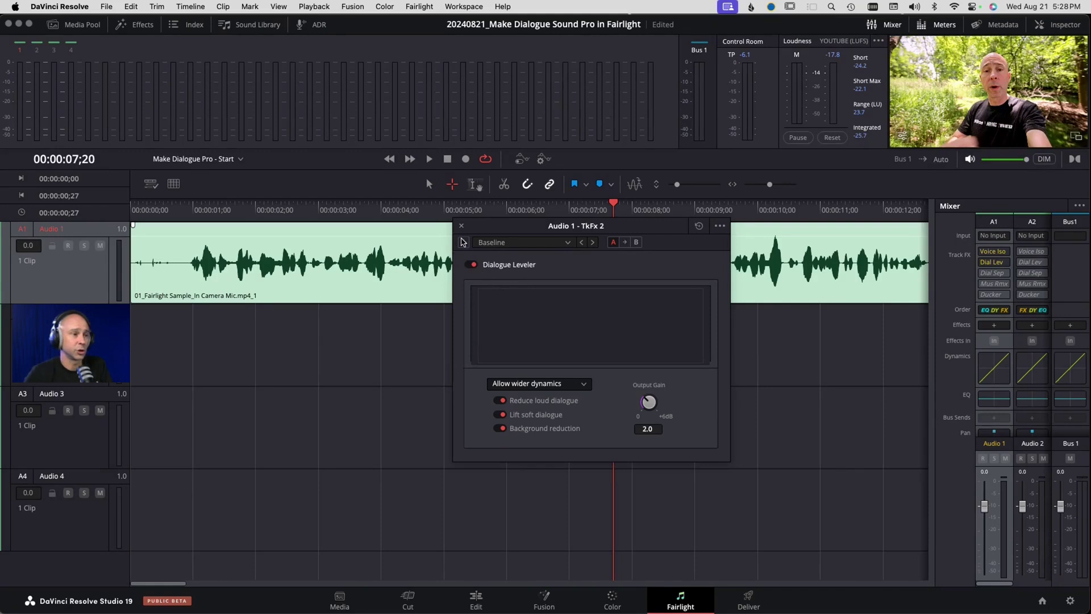
pyautogui.click(461, 226)
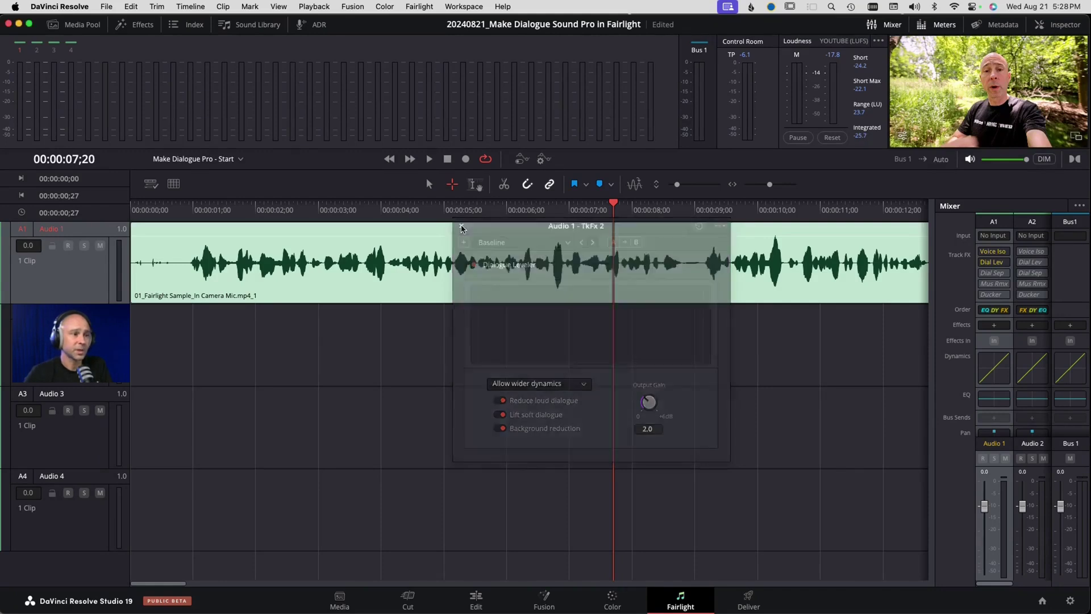
# Disable Dialogue Leveler on Audio 1 and review the mixer's display options without changing them.
pyautogui.click(985, 262)
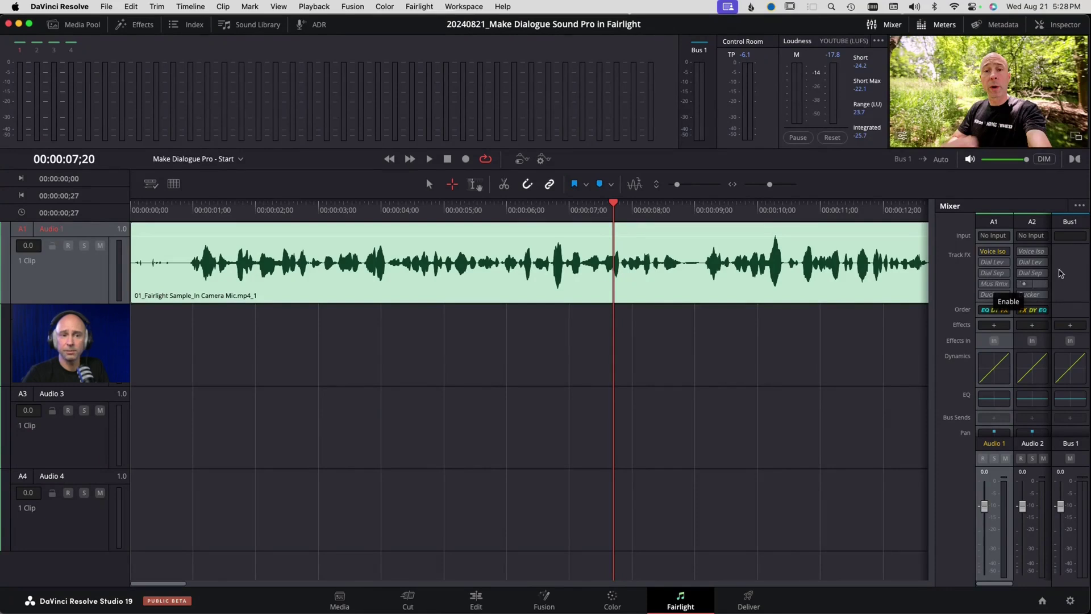
pyautogui.click(1079, 208)
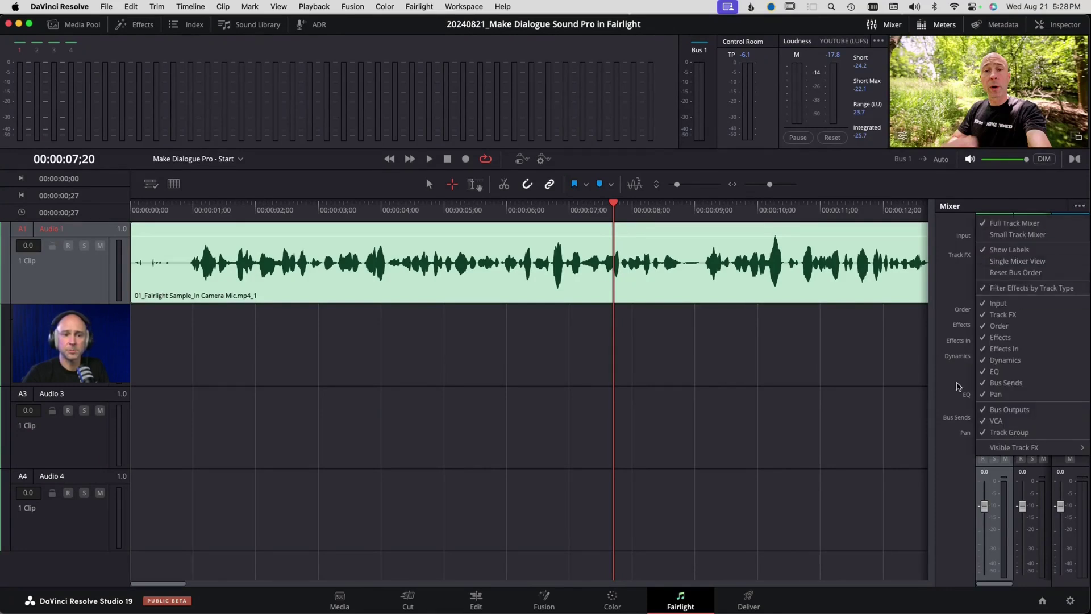
pyautogui.moveTo(1012, 449)
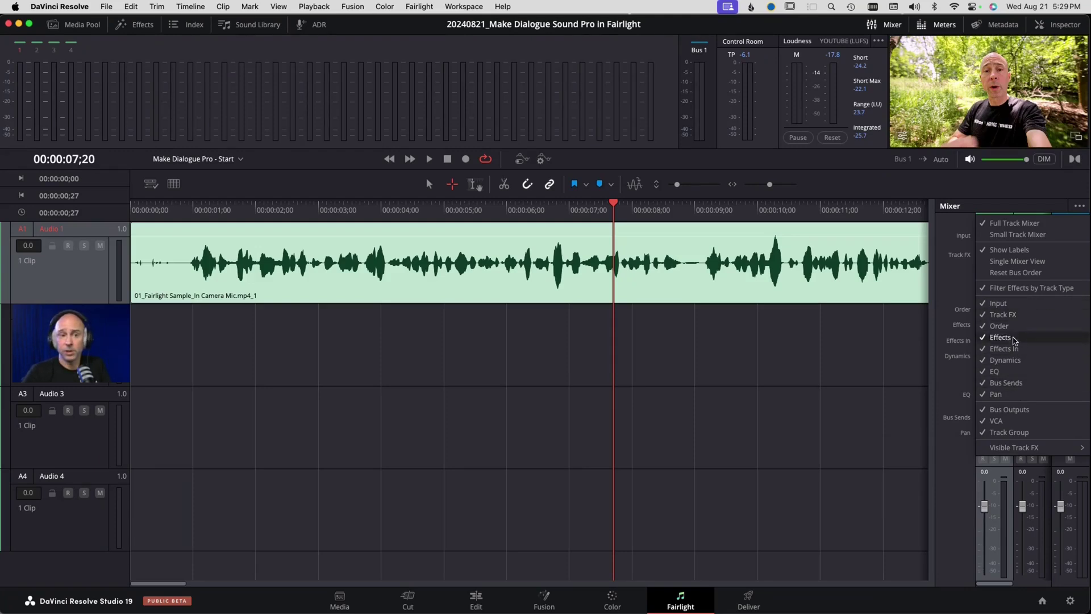
pyautogui.click(1037, 263)
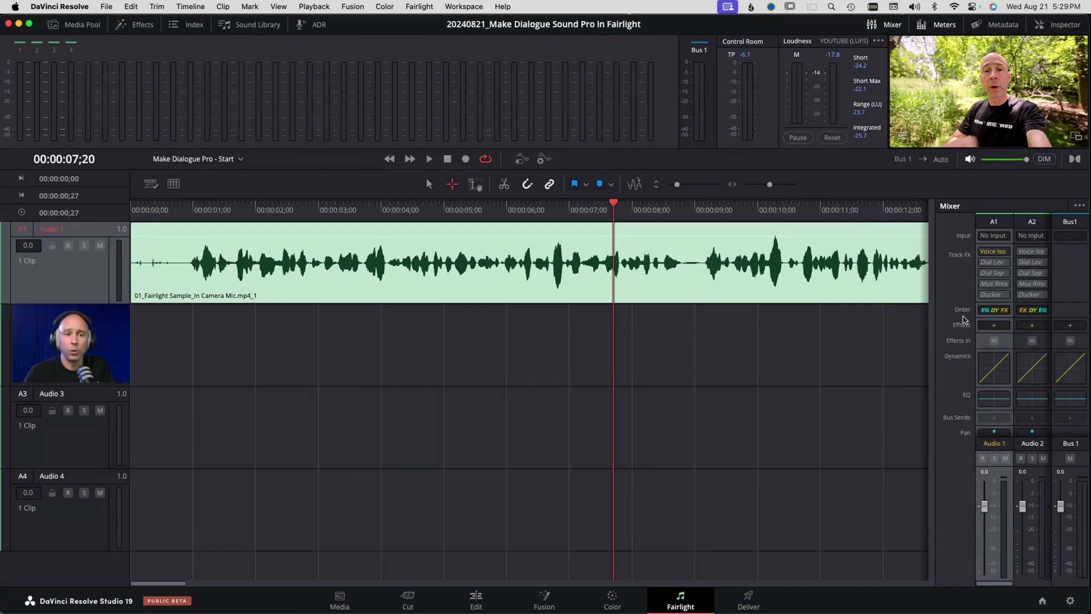
# Try the FX DY EQ processing order on Audio 1 and return it to EQ DY FX.
pyautogui.click(991, 312)
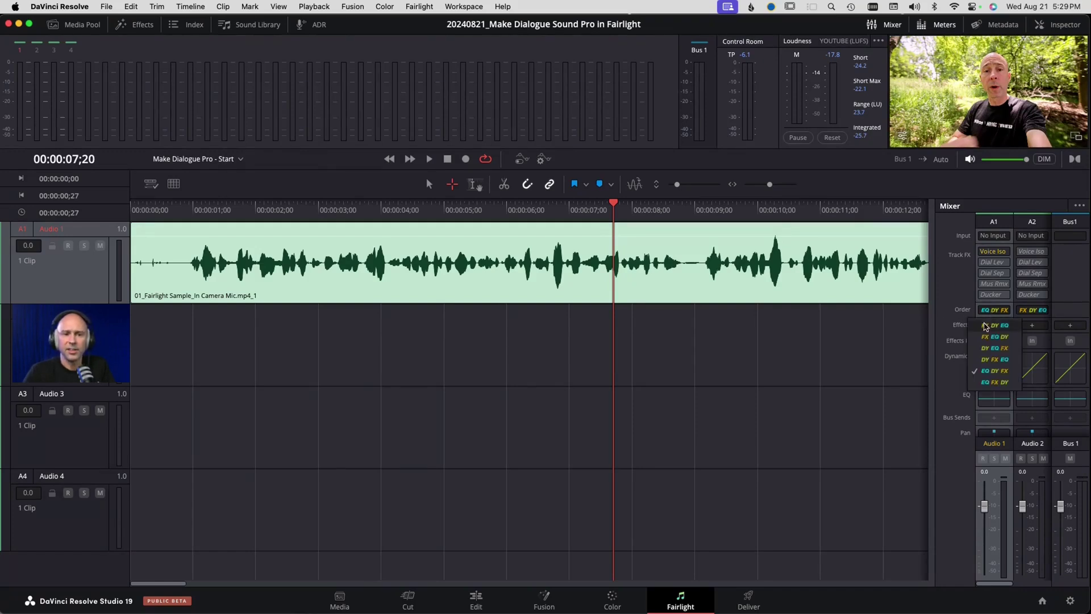
pyautogui.click(994, 325)
pyautogui.click(989, 313)
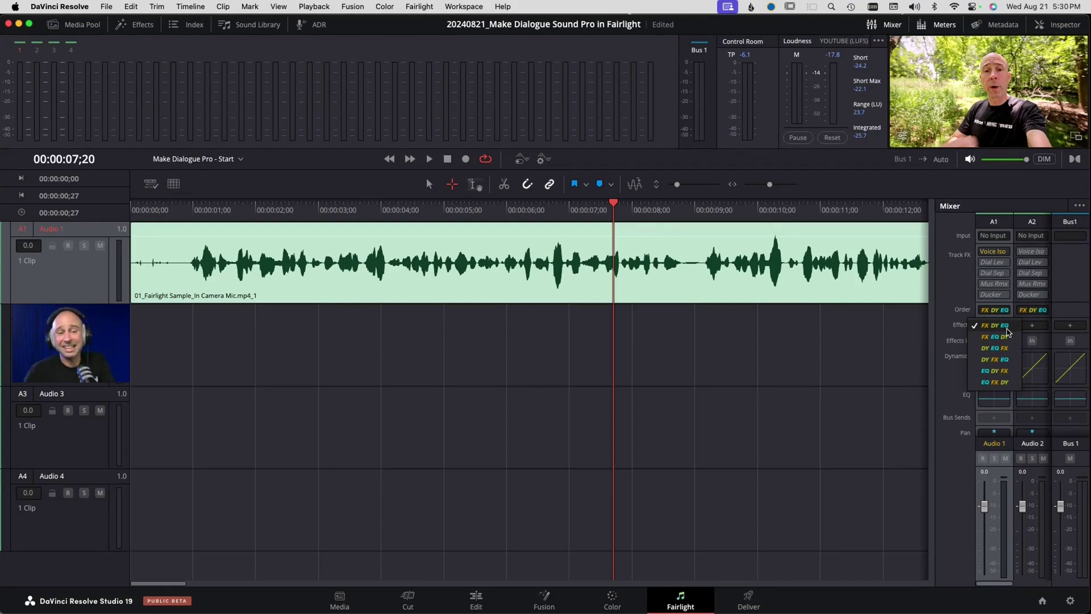
pyautogui.click(1004, 370)
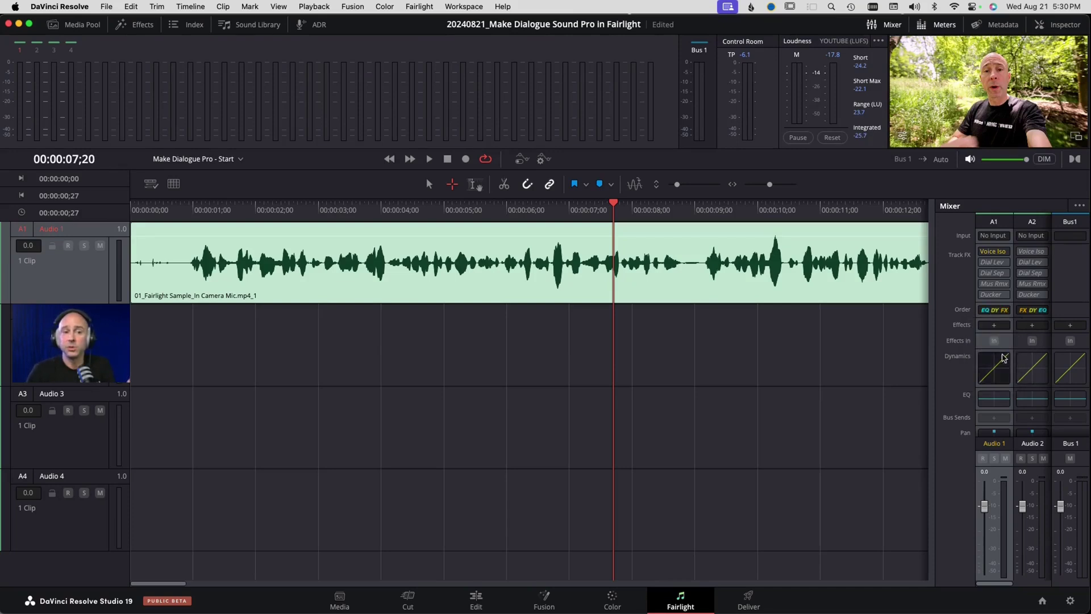
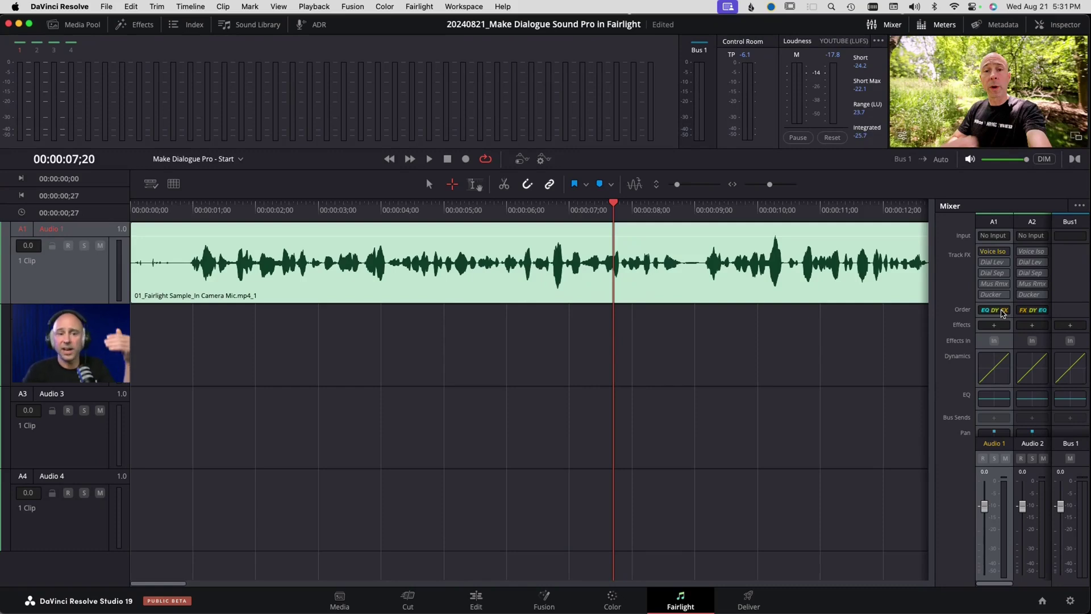
pyautogui.click(1002, 312)
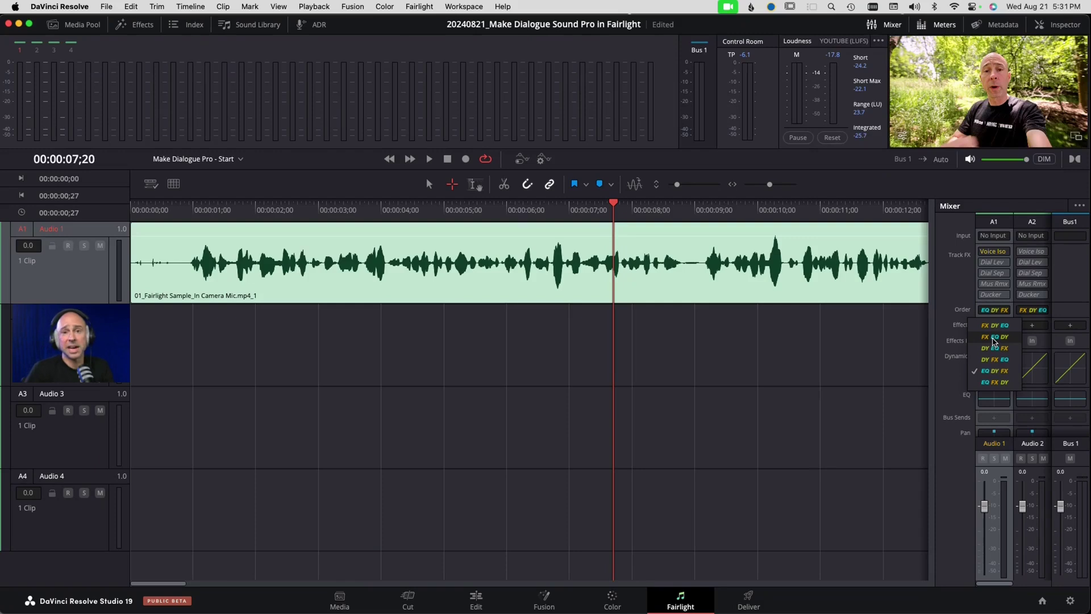
pyautogui.click(993, 371)
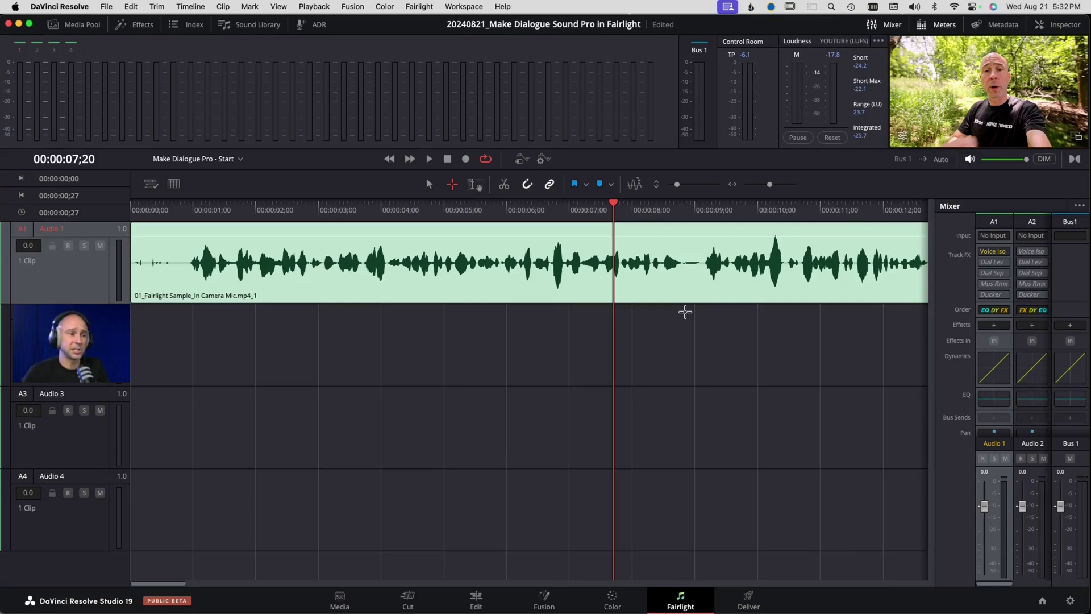
# Try enabling the clip-level Equalizer on the In Camera Mic clip, switch it off again, and close the clip's properties.
pyautogui.press('a')
pyautogui.click(500, 285)
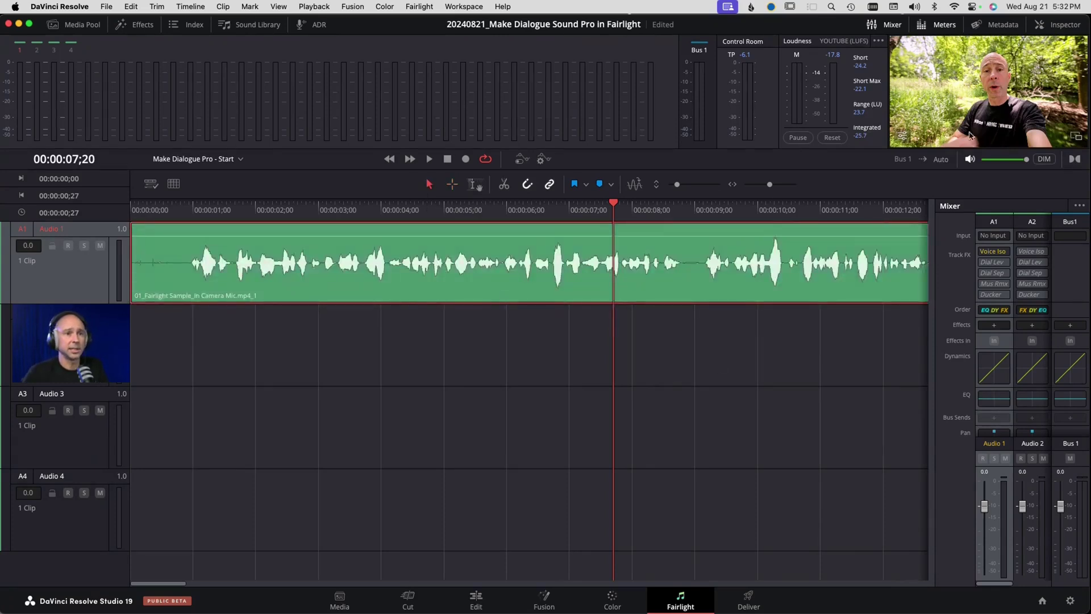
pyautogui.click(1059, 25)
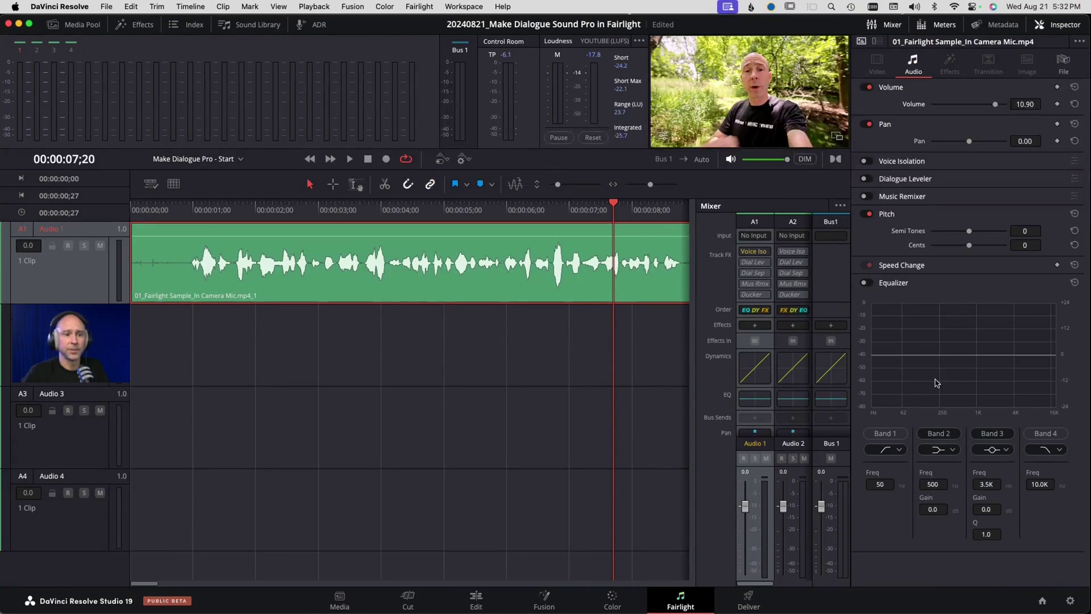
pyautogui.click(866, 283)
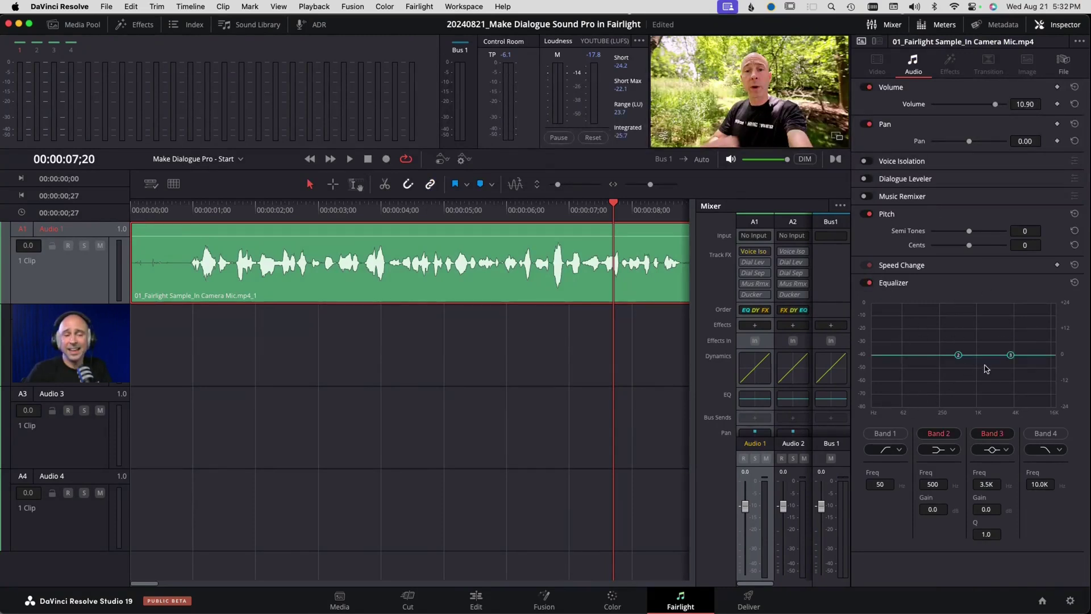
pyautogui.click(866, 282)
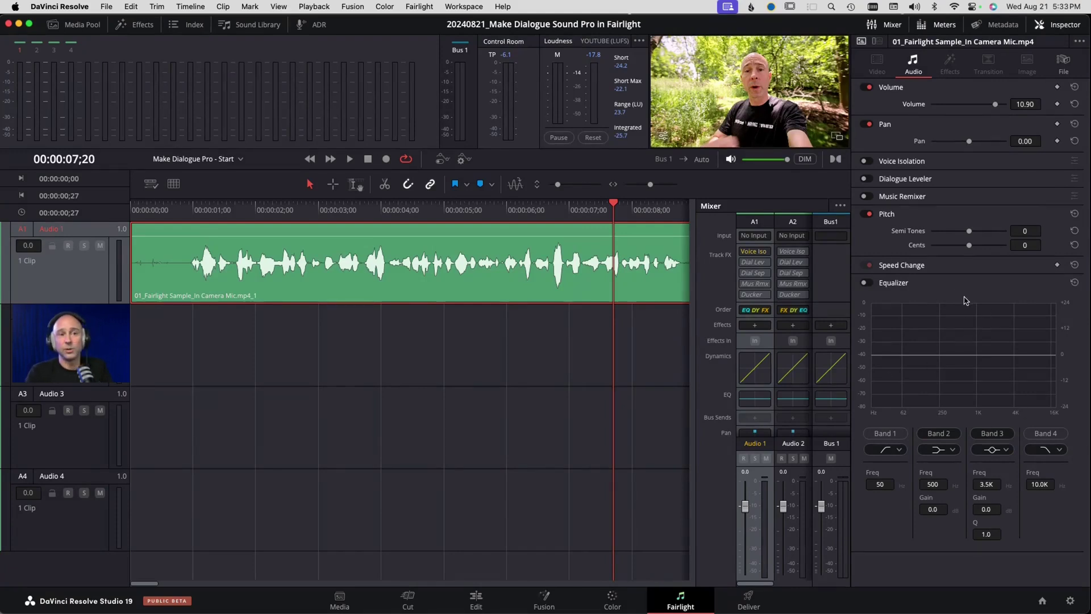
pyautogui.click(1058, 24)
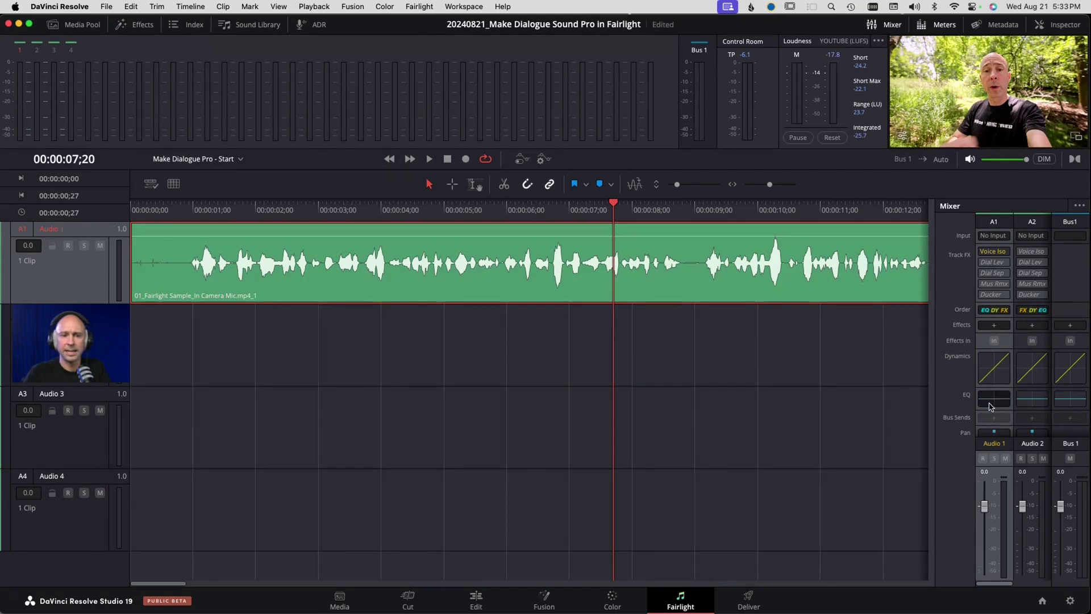
# Open the track Equalizer for Audio 1 and position its window clear of the start of the timeline.
pyautogui.click(993, 384)
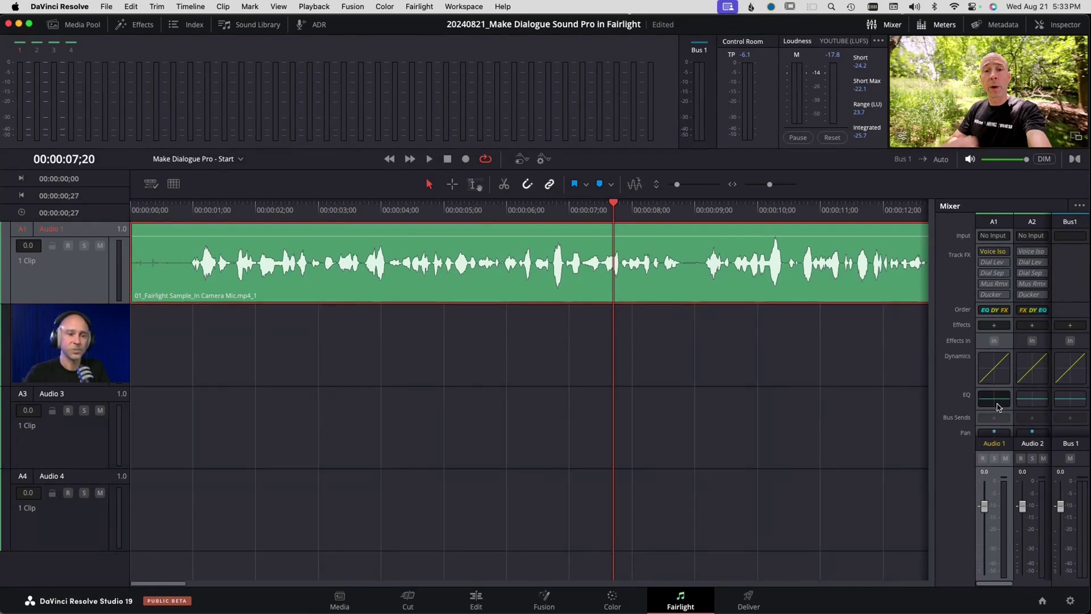
pyautogui.doubleClick(997, 407)
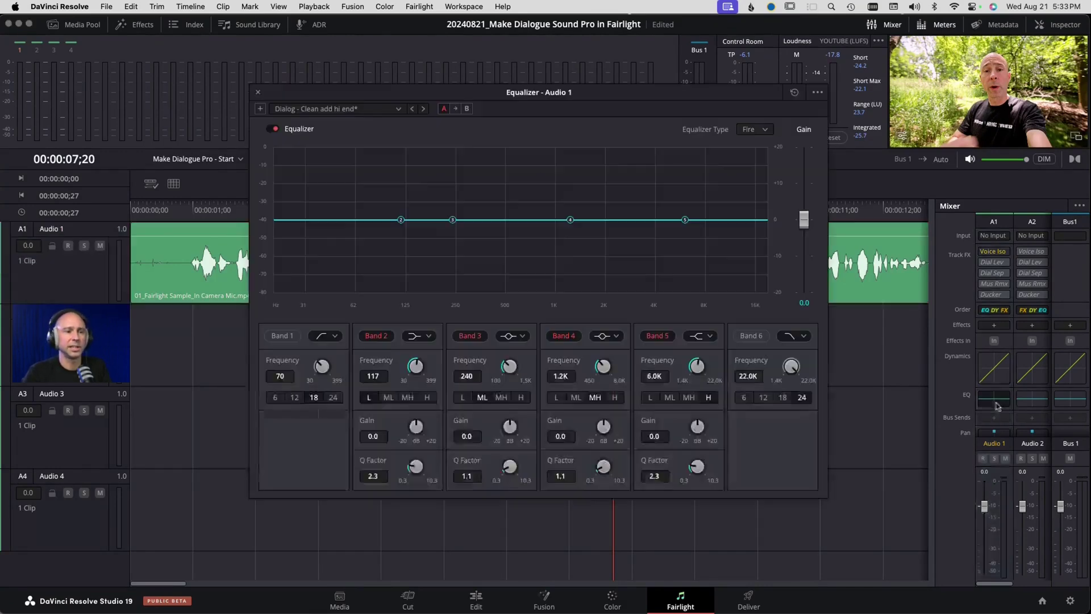
pyautogui.moveTo(678, 96); pyautogui.dragTo(755, 43)
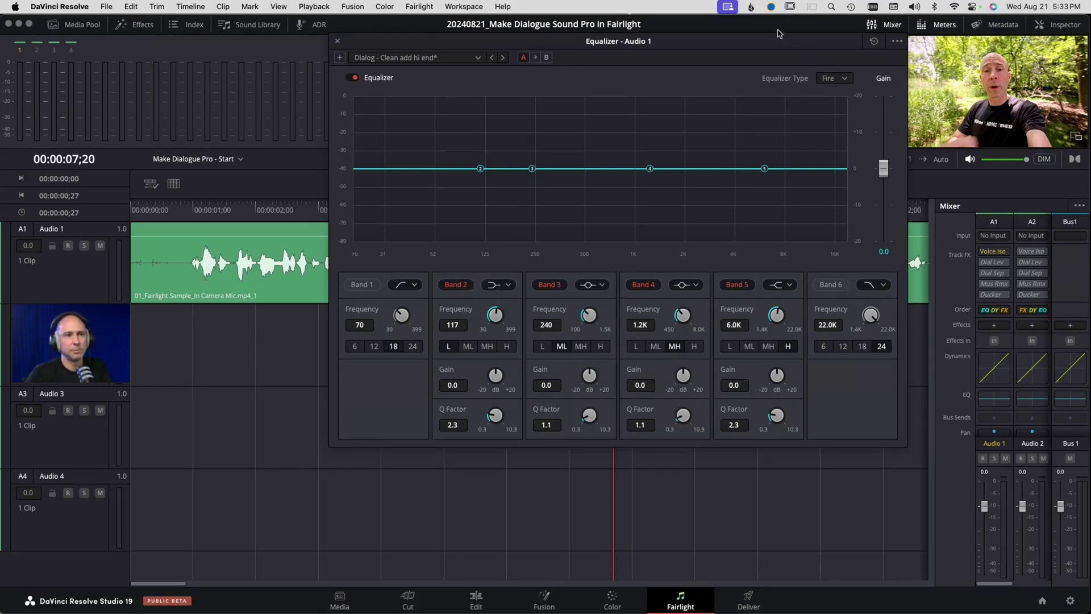
pyautogui.moveTo(775, 41); pyautogui.dragTo(786, 59)
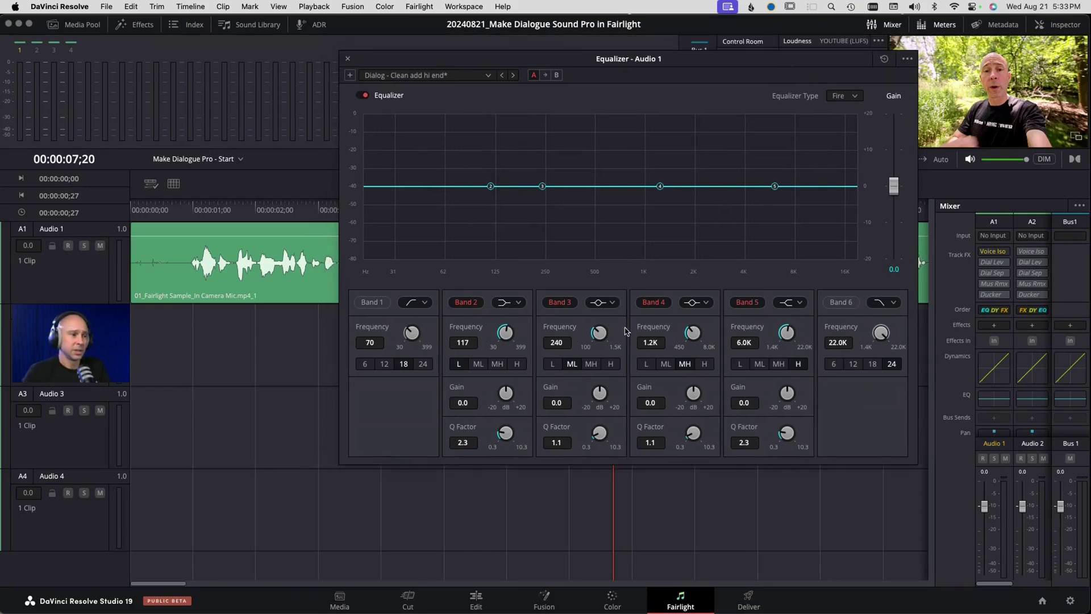
pyautogui.moveTo(548, 57); pyautogui.dragTo(659, 57)
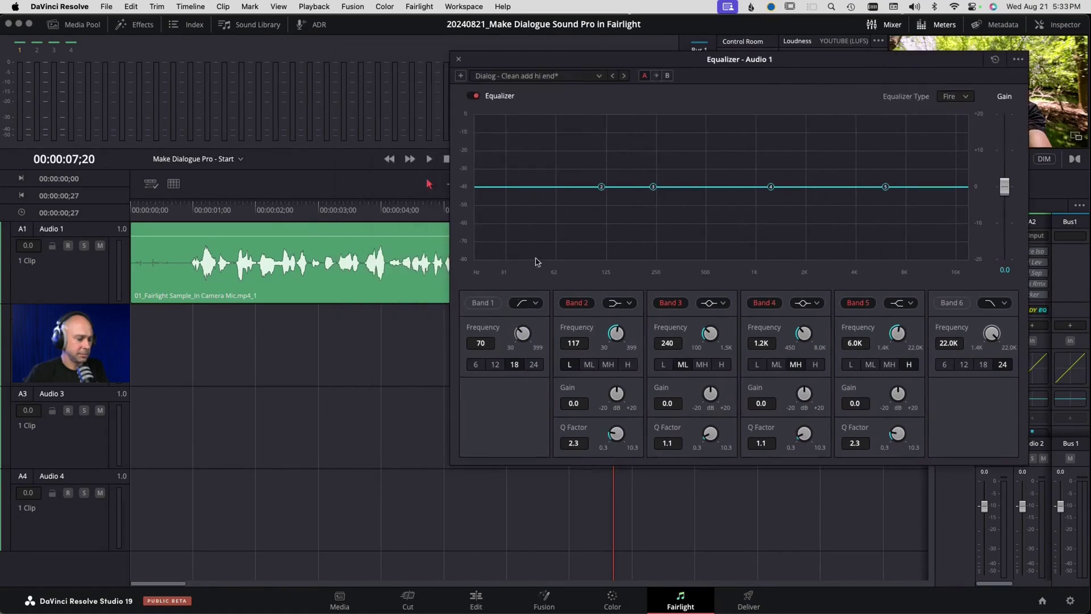
# Mark an out point at 00:00:18;29, where the Audio 1 clip ends, and play the range from near the clip's start.
pyautogui.scroll(-5, 406, 403)
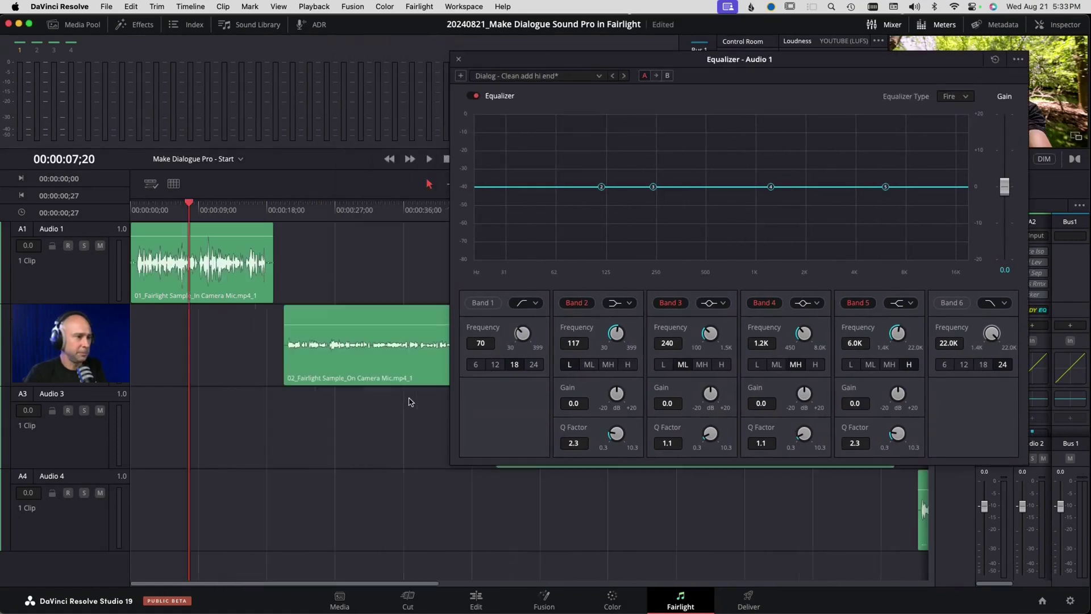
pyautogui.click(269, 212)
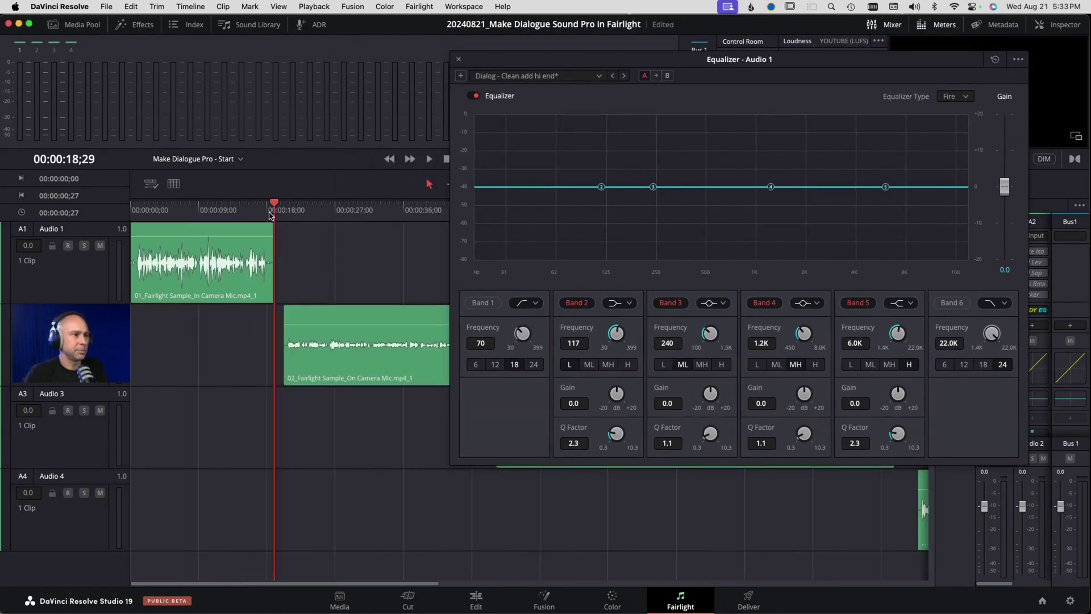
pyautogui.press('o')
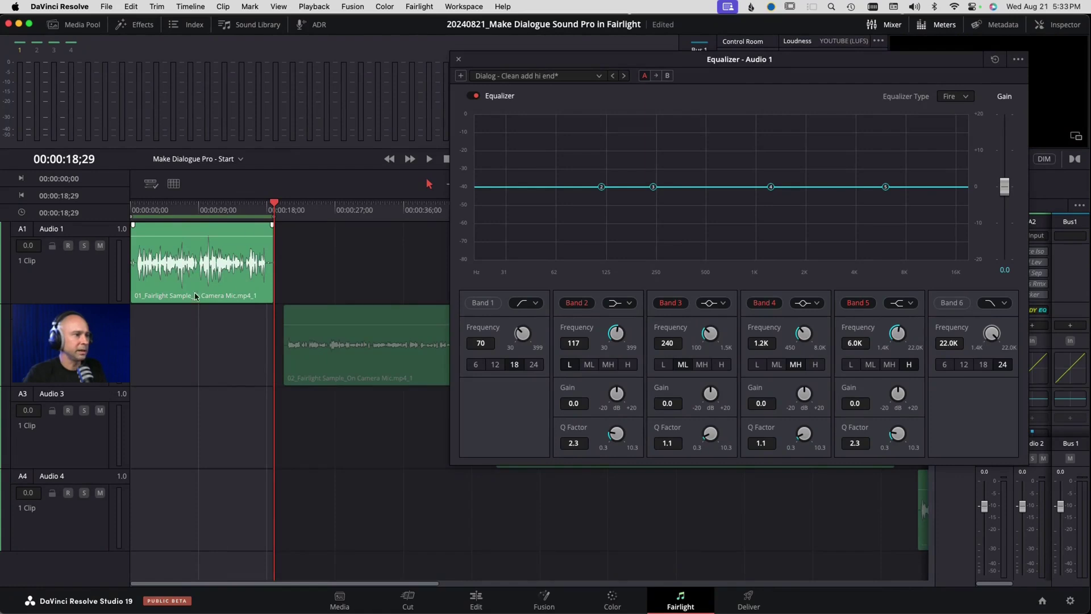
pyautogui.moveTo(534, 59); pyautogui.dragTo(456, 23)
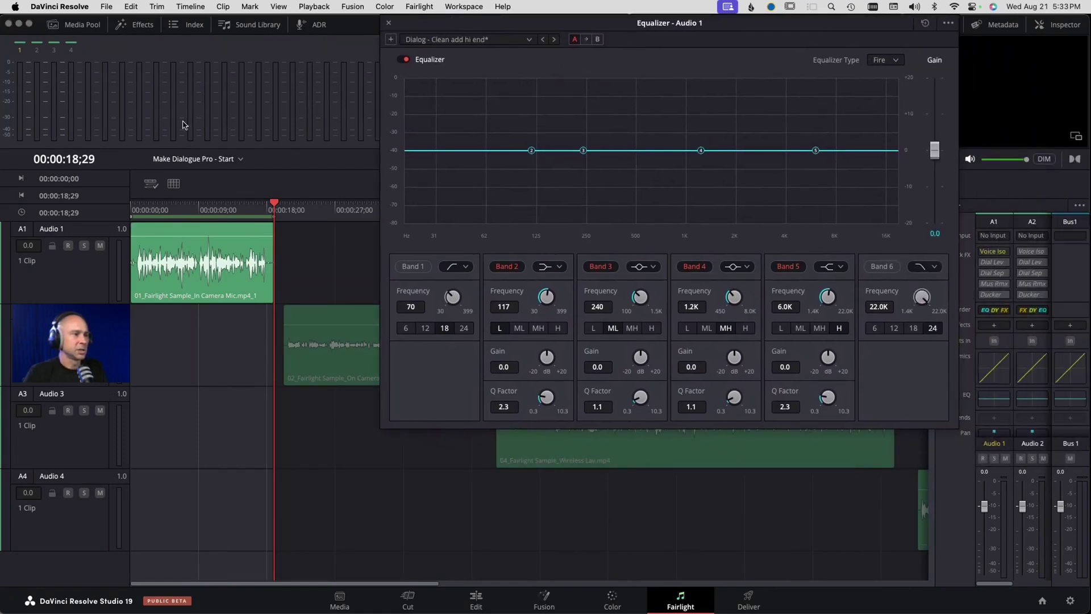
pyautogui.click(137, 213)
pyautogui.press('space')
pyautogui.click(136, 212)
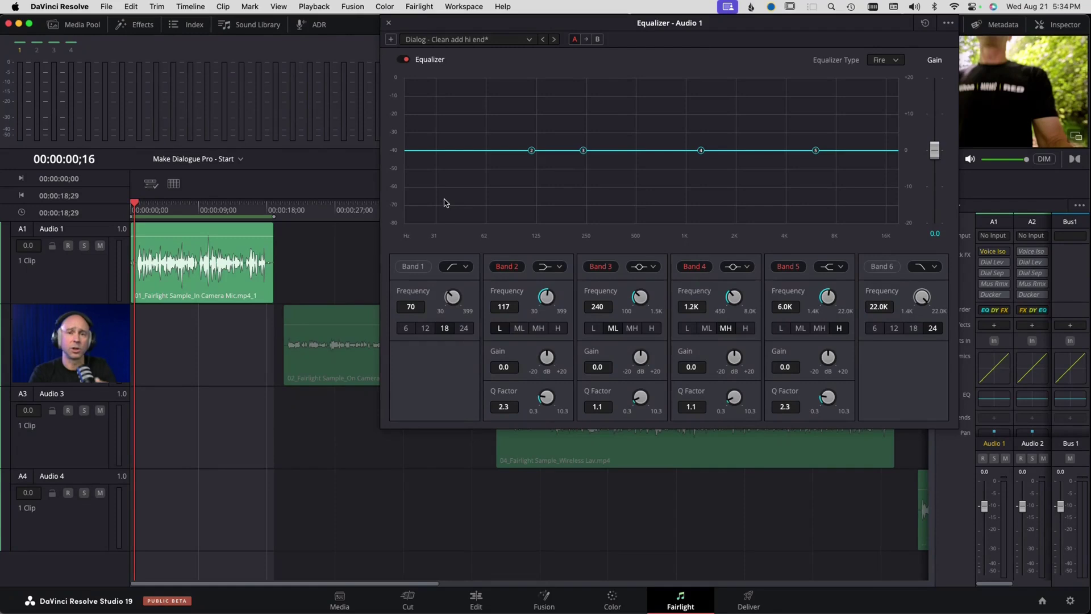
# Enable the equalizer's Band 1 high-pass filter on Audio 1 and raise its frequency to 413 Hz during playback.
pyautogui.click(408, 267)
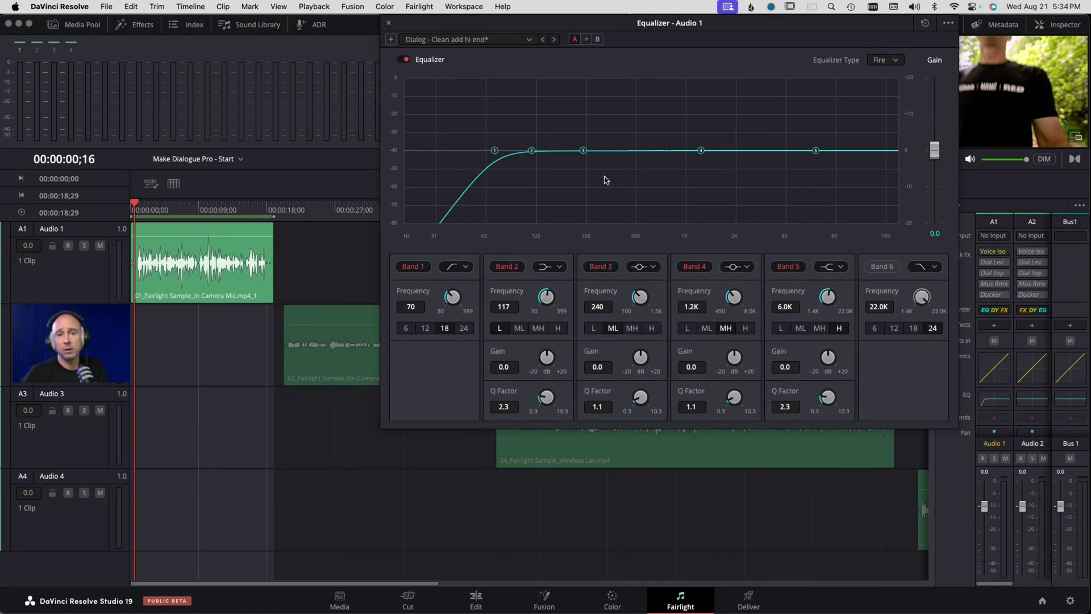
pyautogui.press('space')
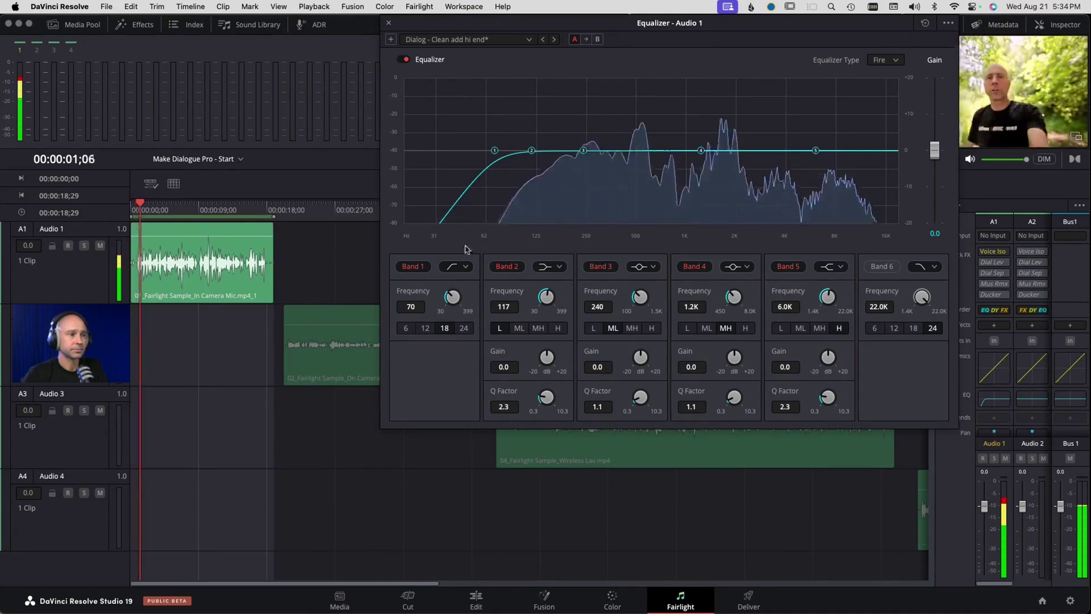
pyautogui.moveTo(495, 151); pyautogui.dragTo(622, 152)
pyautogui.press('space')
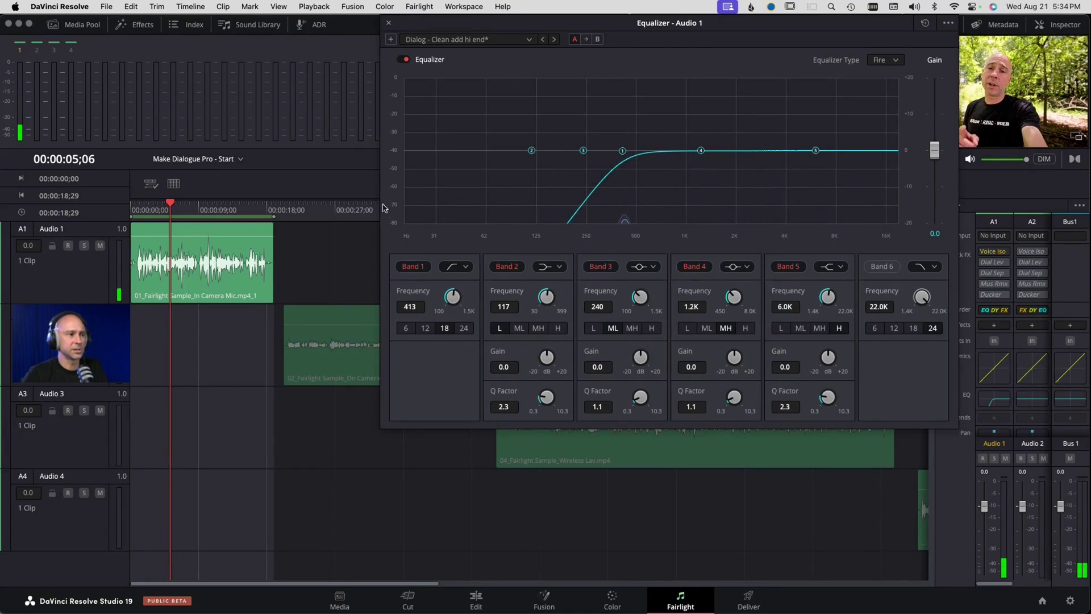
# Mute the monitor output, move the equalizer window clear of the video preview, and resume looped playback of the dialogue.
pyautogui.moveTo(546, 23); pyautogui.dragTo(474, 5)
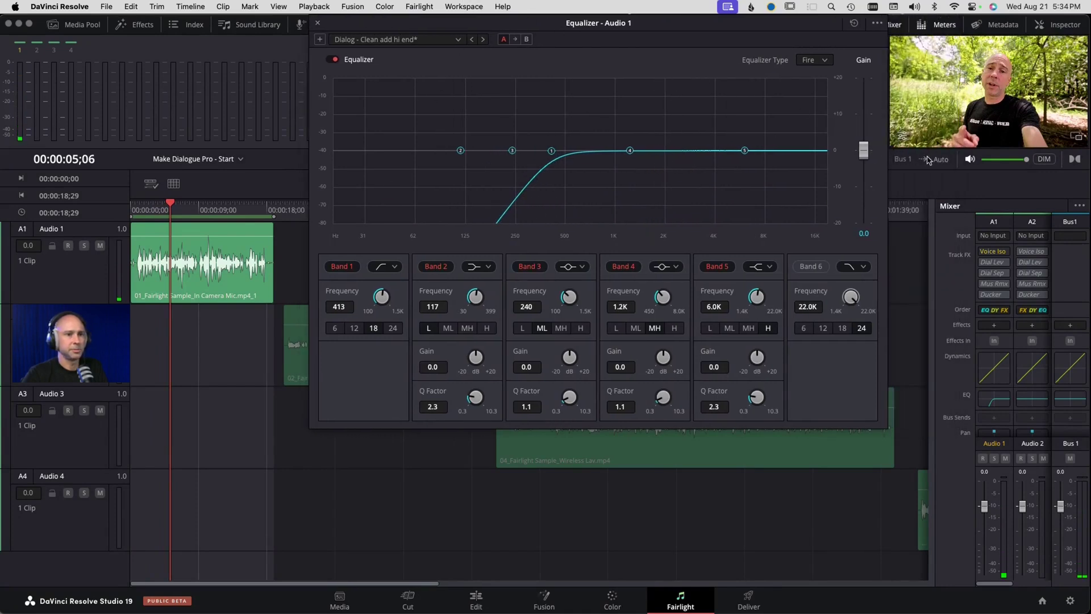
pyautogui.click(969, 160)
pyautogui.moveTo(717, 23); pyautogui.dragTo(754, 24)
pyautogui.press('space')
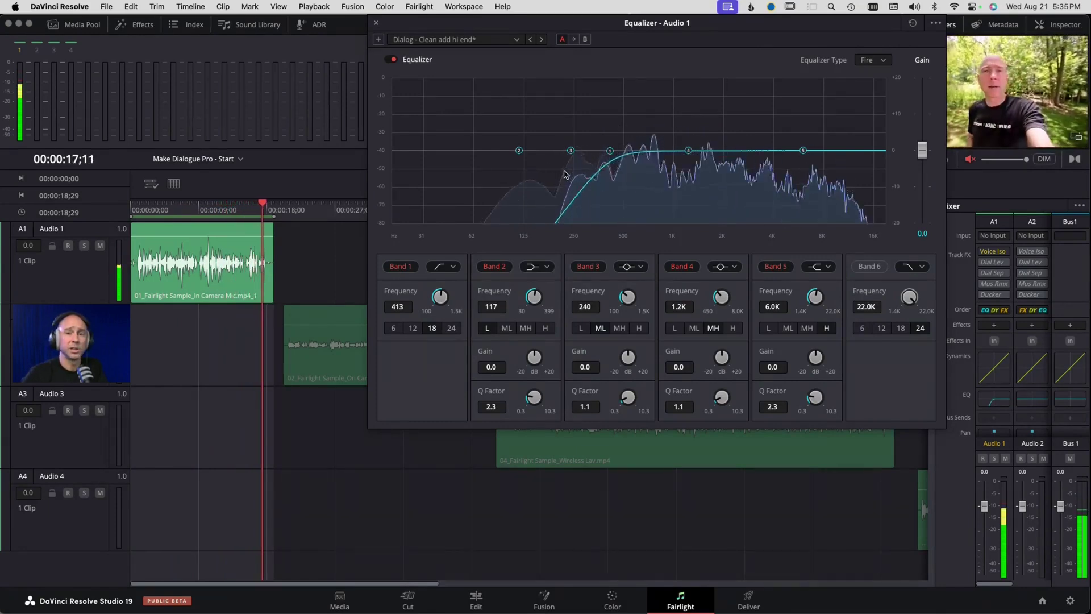
# Try Band 1 frequencies of 89, 99 and 136 Hz while the dialogue loops, and set the high-pass frequency to 100 Hz.
pyautogui.moveTo(610, 151); pyautogui.dragTo(501, 152)
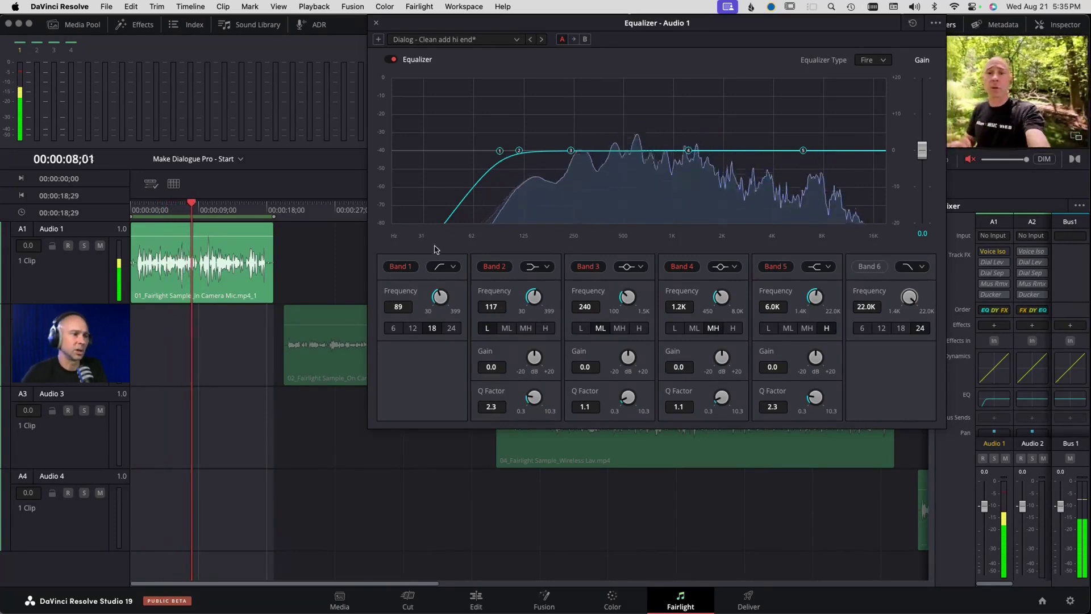
pyautogui.moveTo(440, 298); pyautogui.dragTo(403, 309)
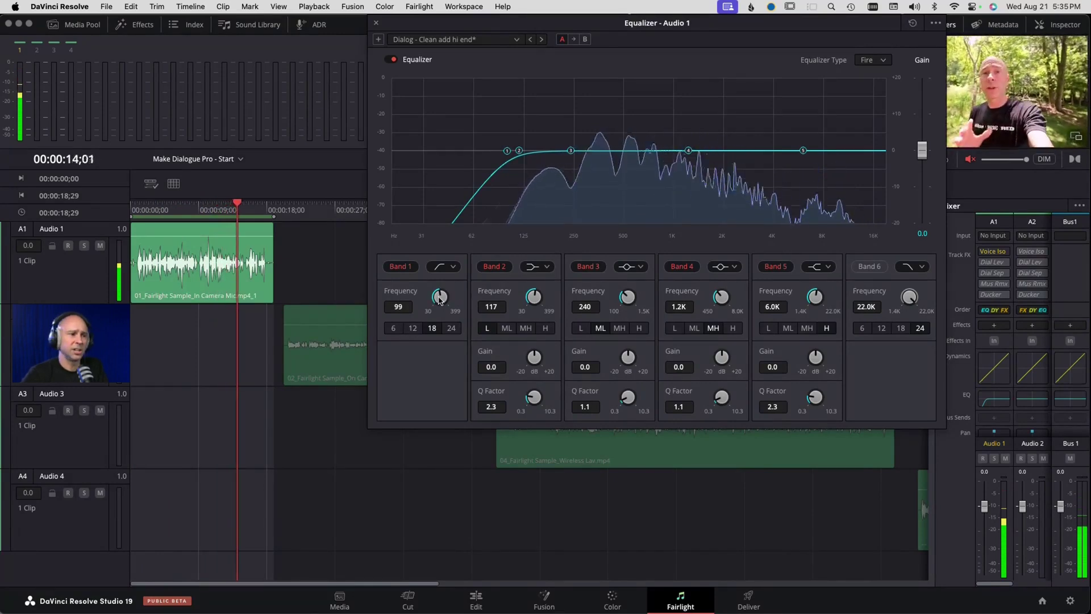
pyautogui.moveTo(439, 300); pyautogui.dragTo(474, 301)
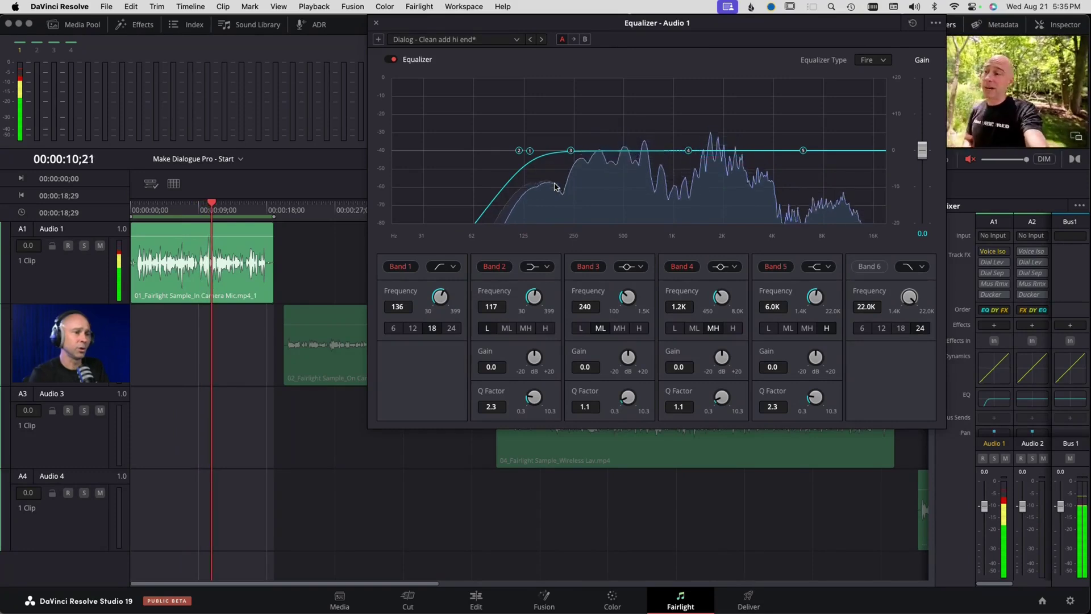
pyautogui.moveTo(440, 296); pyautogui.dragTo(416, 303)
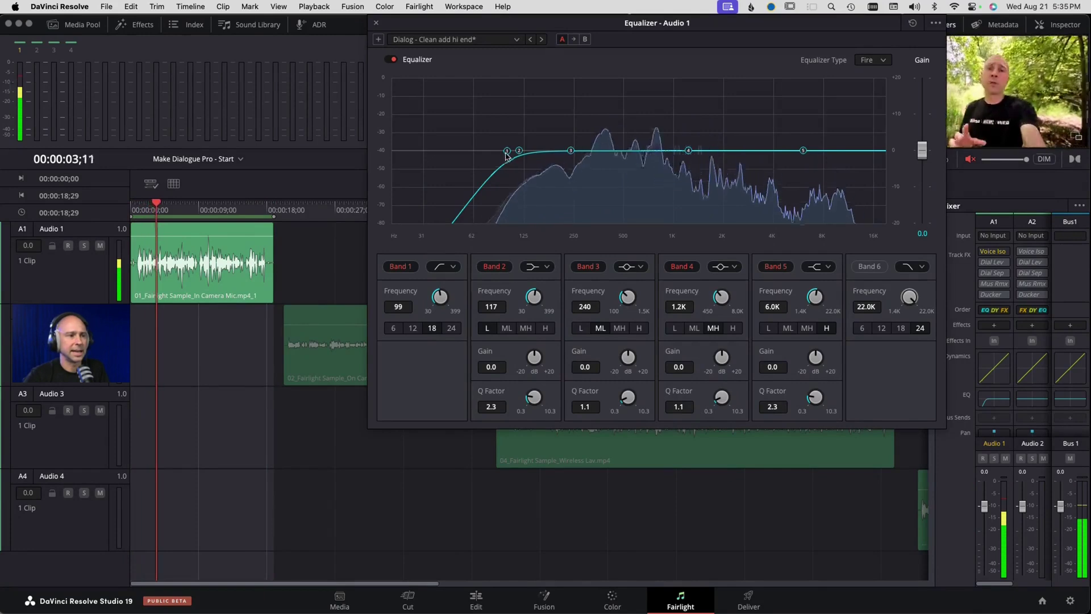
pyautogui.moveTo(506, 151); pyautogui.dragTo(507, 155)
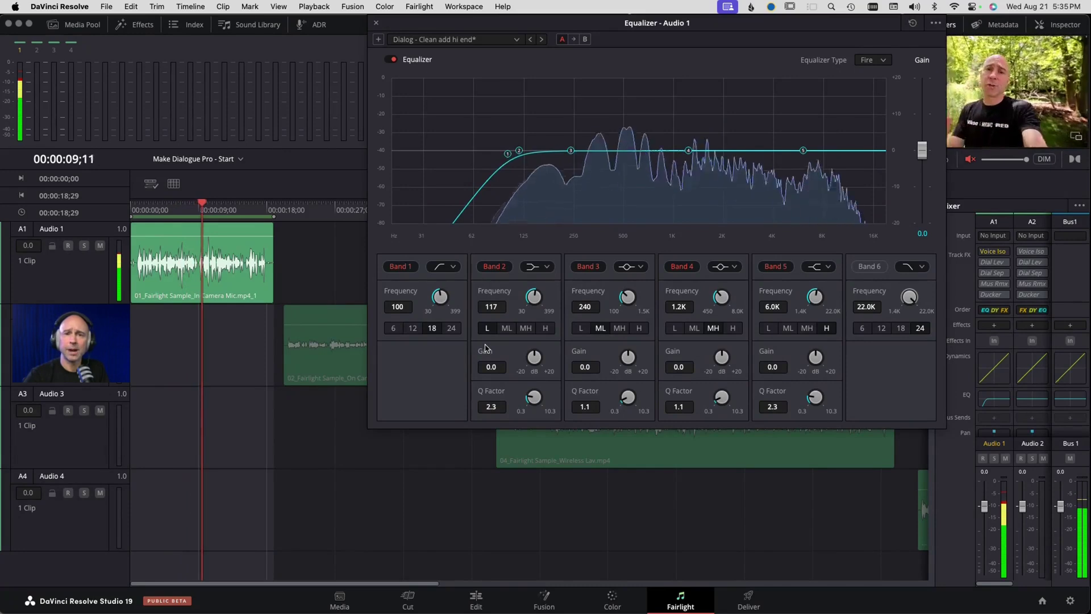
# Enable the Band 6 low-pass filter, lower its frequency to 17.6 kHz, and play the dialogue from near the clip's start.
pyautogui.click(155, 214)
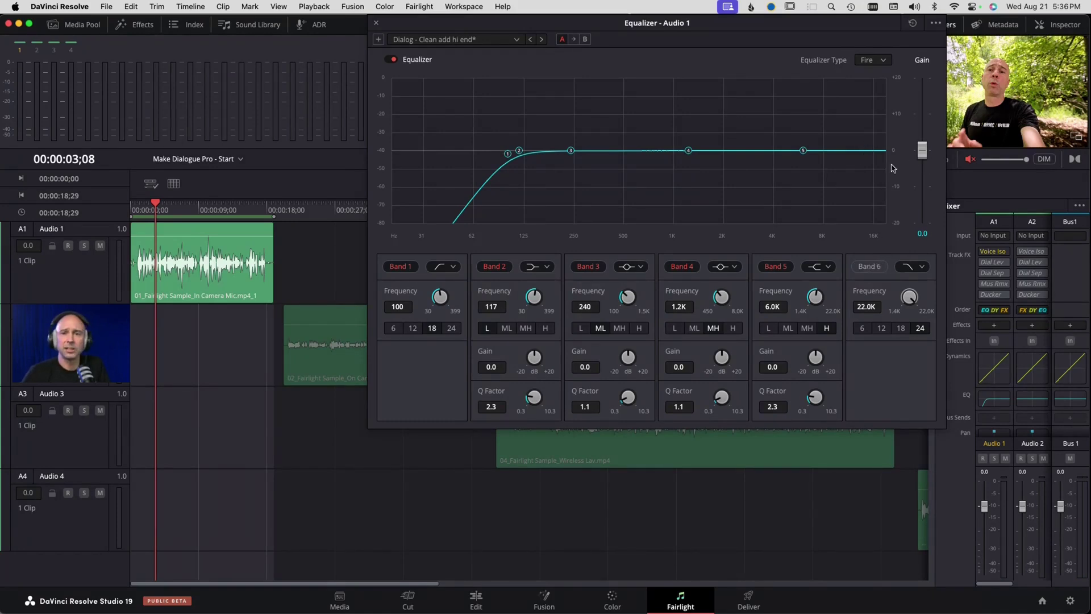
pyautogui.click(868, 266)
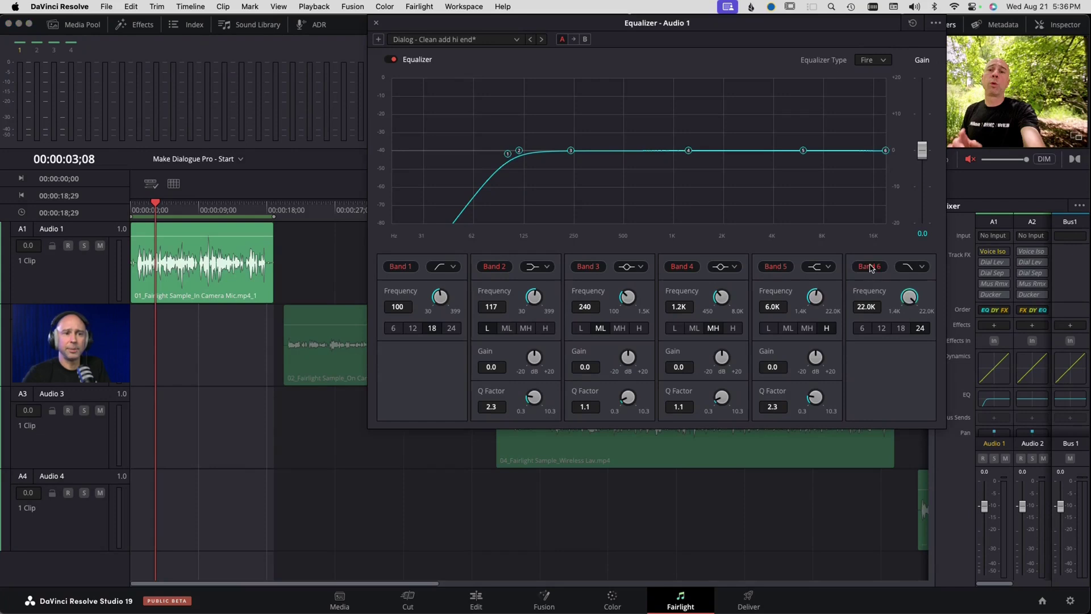
pyautogui.moveTo(886, 152); pyautogui.dragTo(879, 151)
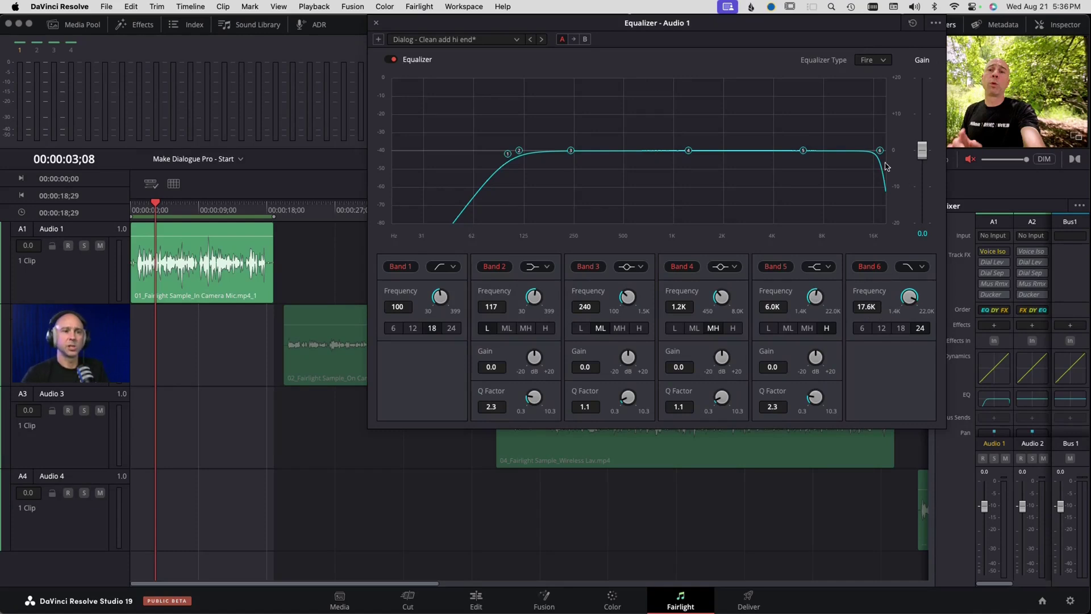
pyautogui.press('space')
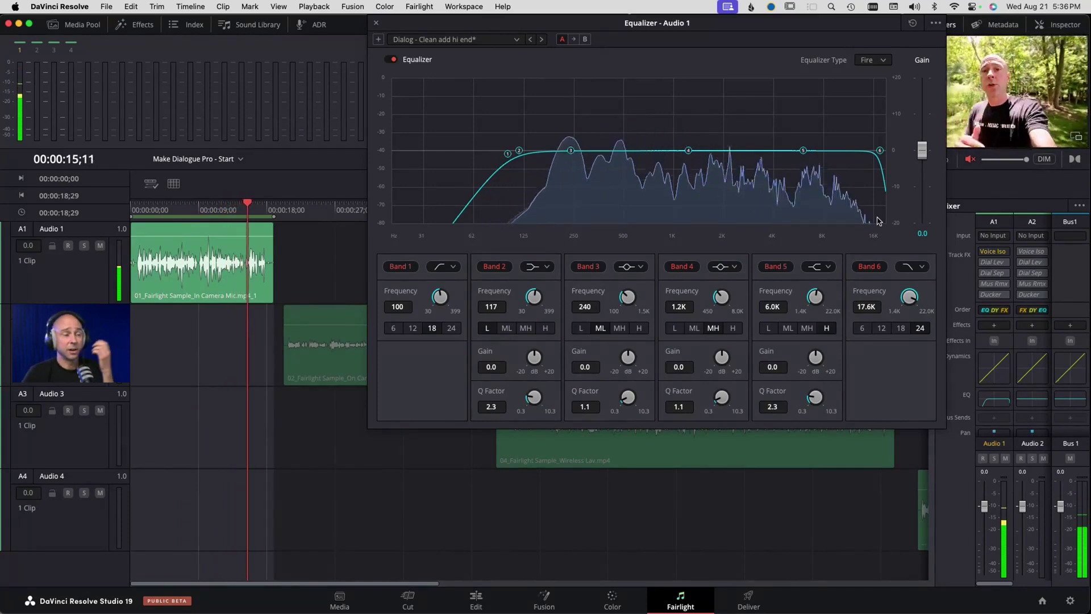
pyautogui.press('space')
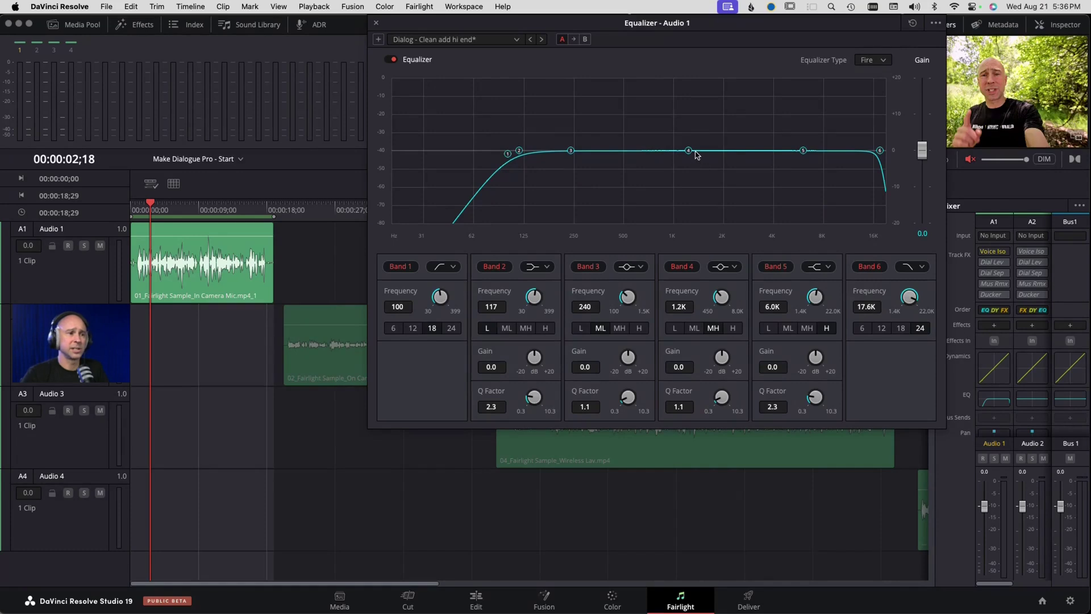
# Try Band 3 gains of +16.7 dB at 541 Hz, -0.5 dB at 532 Hz, and +6.0 dB at 549 Hz.
pyautogui.moveTo(571, 152); pyautogui.dragTo(630, 93)
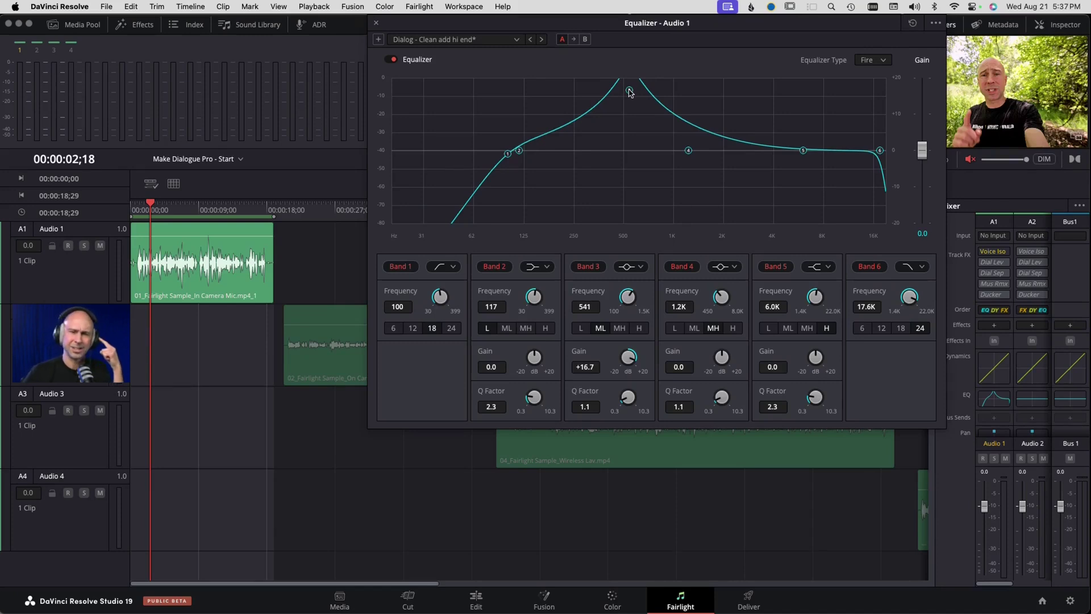
pyautogui.moveTo(629, 93); pyautogui.dragTo(628, 156)
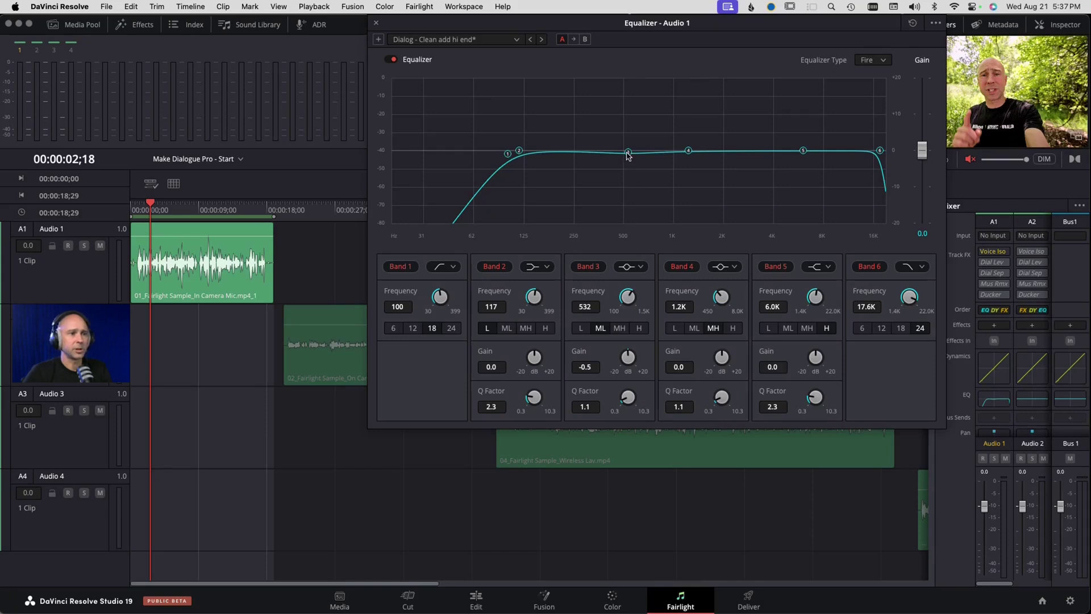
pyautogui.moveTo(627, 156); pyautogui.dragTo(631, 133)
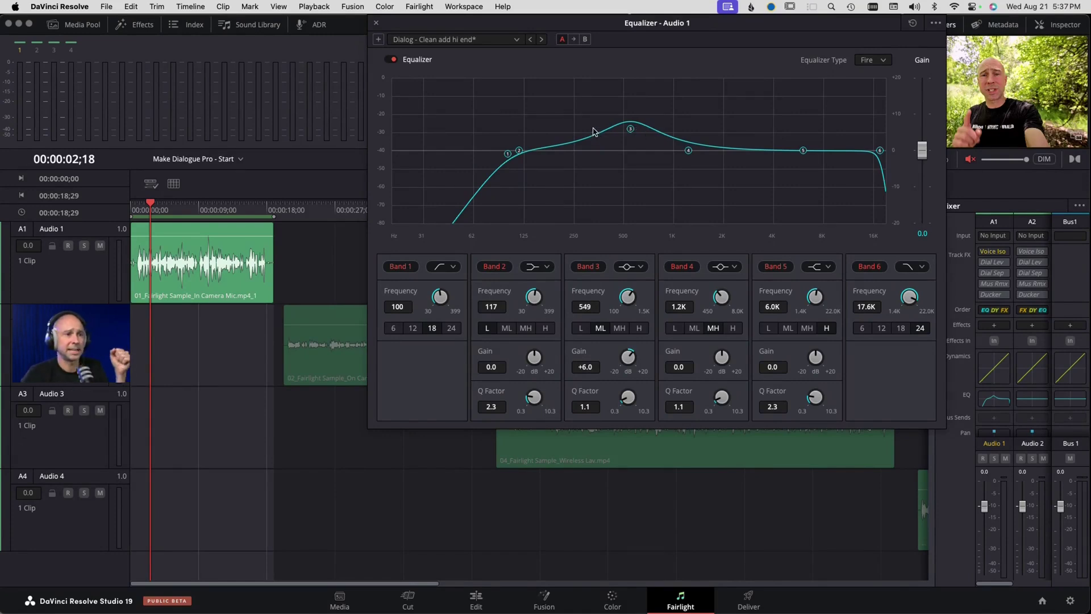
# Try Band 3 Q factors of 0.3, 5.4 and 7.8, and return the band to 0.0 dB gain at 427 Hz.
pyautogui.scroll(-4, 634, 131)
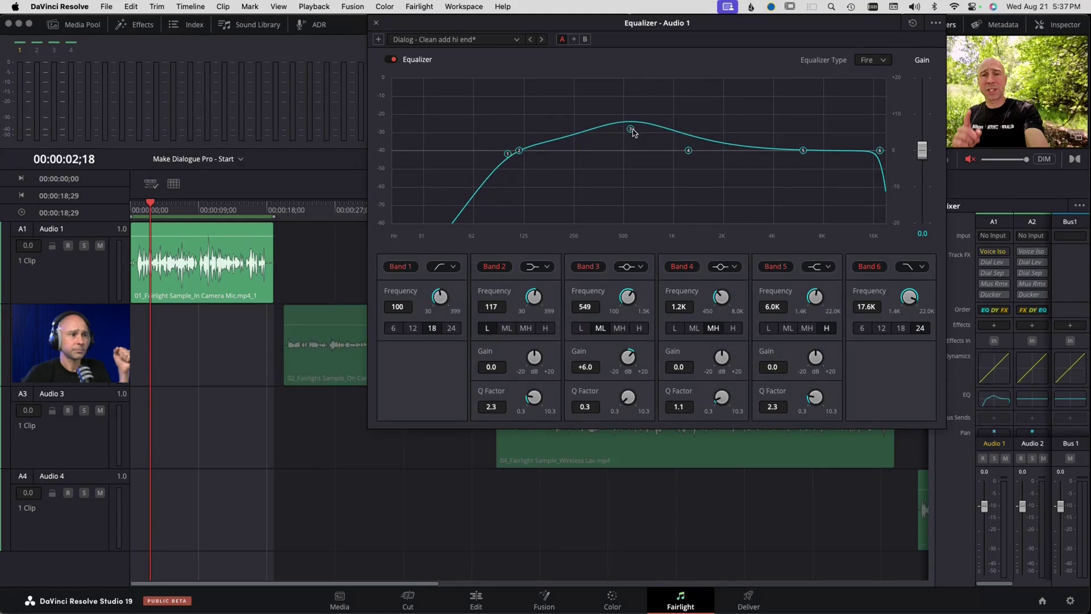
pyautogui.scroll(6, 632, 132)
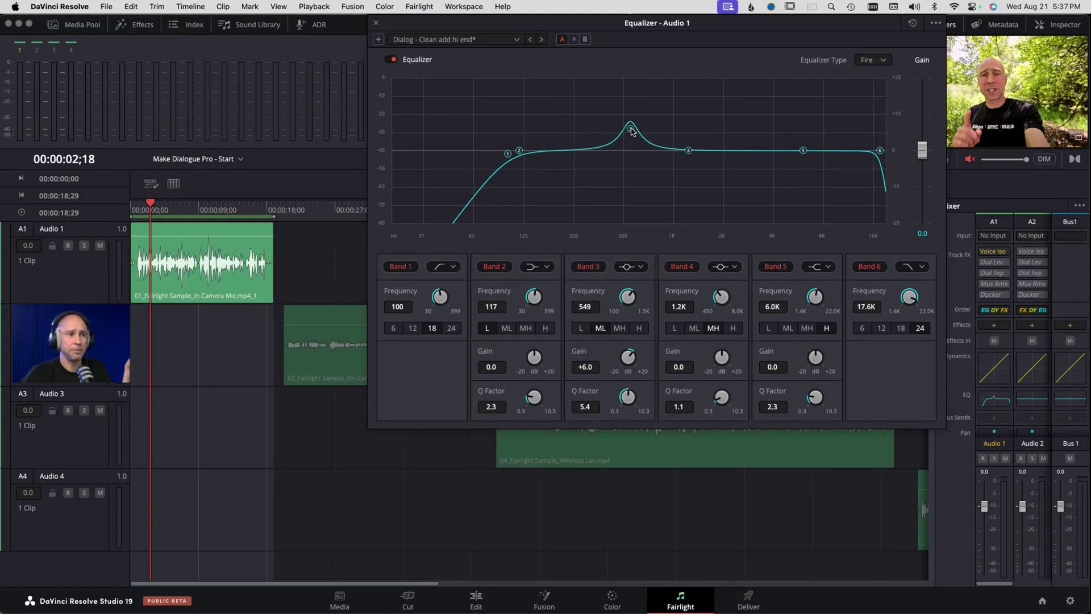
pyautogui.scroll(2, 632, 131)
pyautogui.scroll(1, 632, 131)
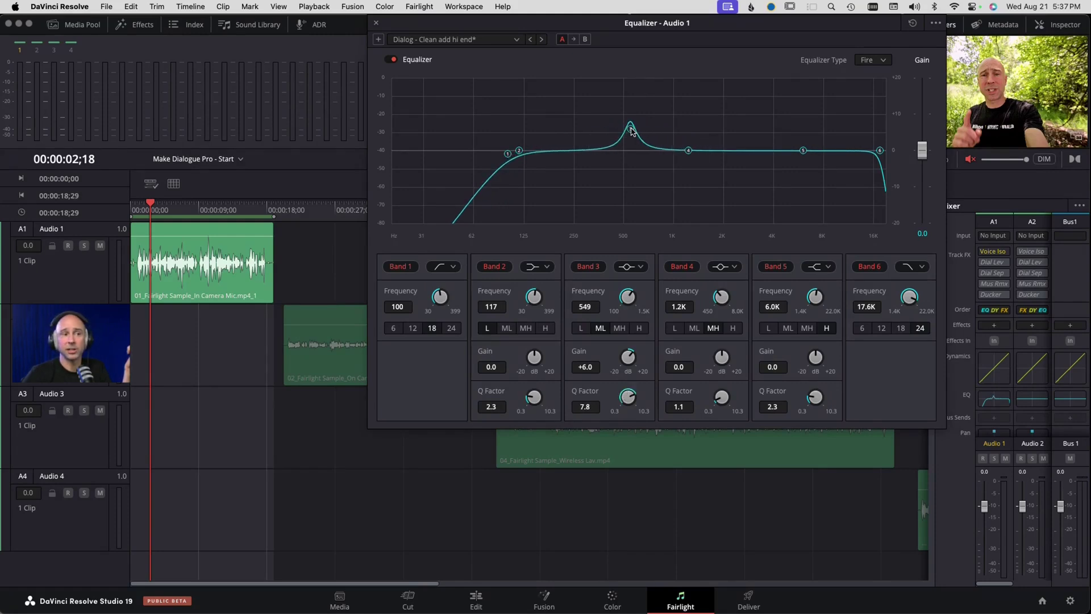
pyautogui.moveTo(632, 132); pyautogui.dragTo(611, 151)
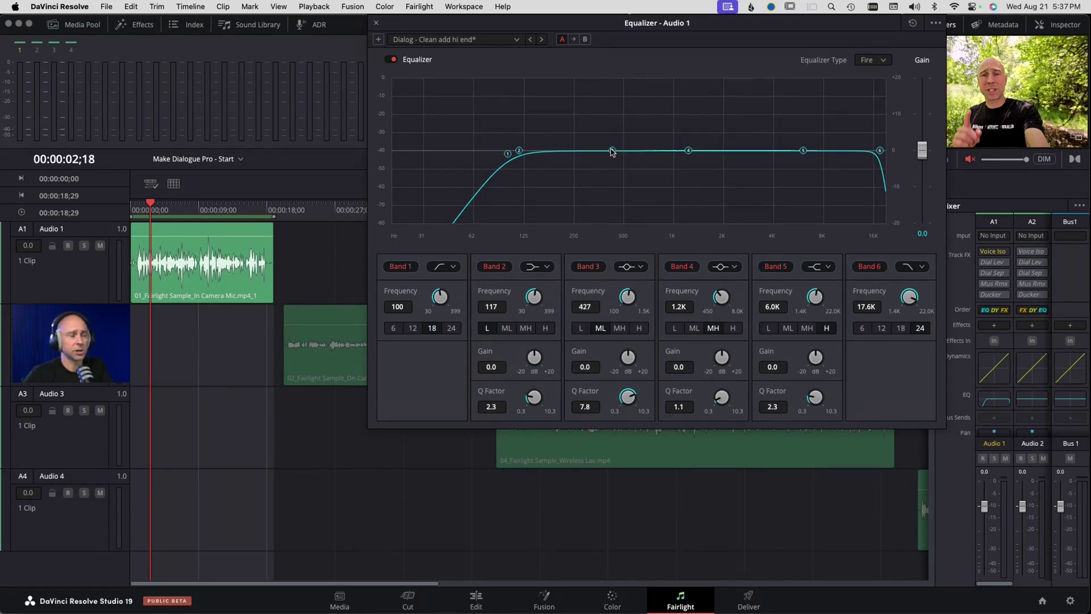
# Unmute the monitor and, while playing from near the clip's start, set Band 3 to 628 Hz, -4.3 dB gain and Q factor 3.5.
pyautogui.click(145, 207)
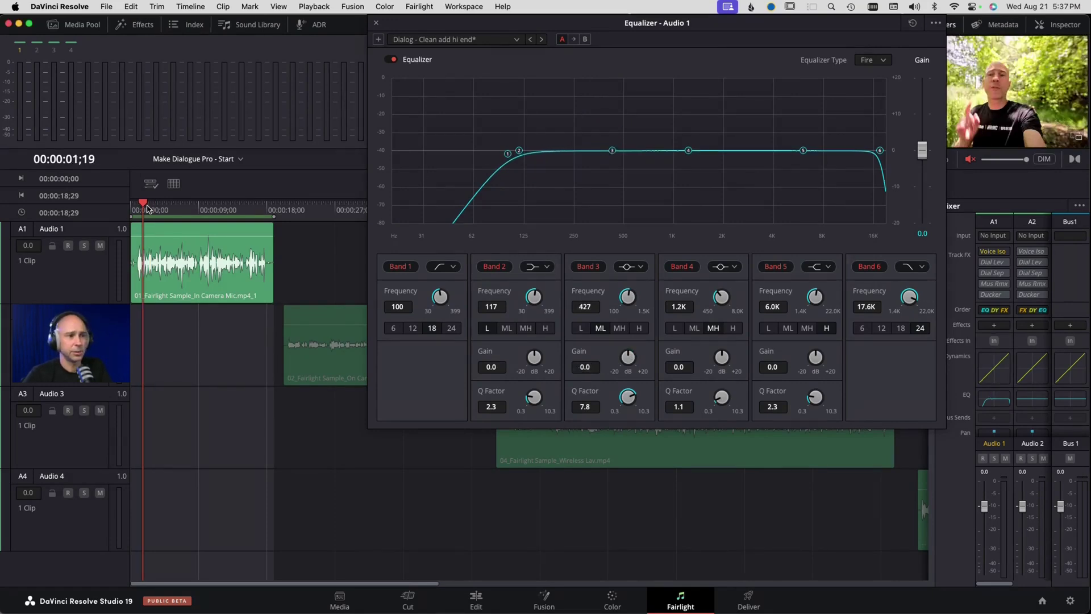
pyautogui.click(970, 159)
pyautogui.press('space')
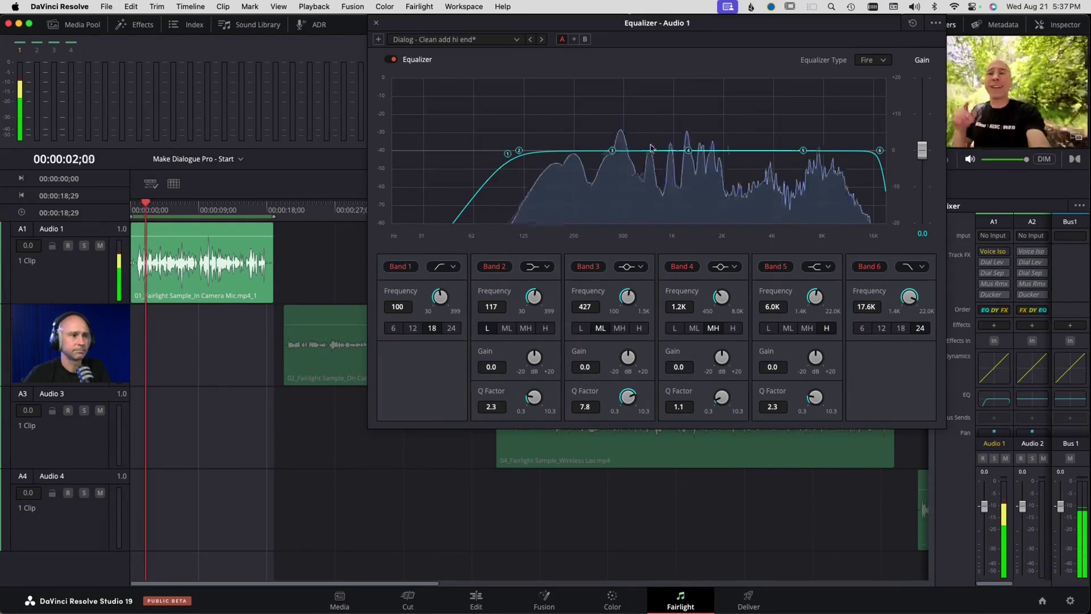
pyautogui.moveTo(611, 151); pyautogui.dragTo(641, 166)
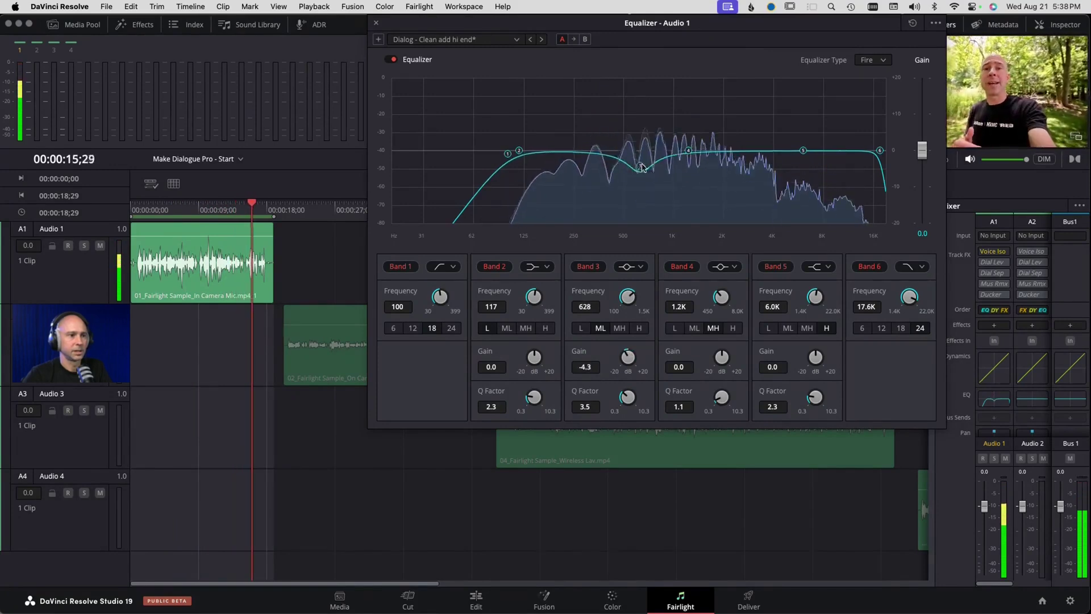
pyautogui.press('space')
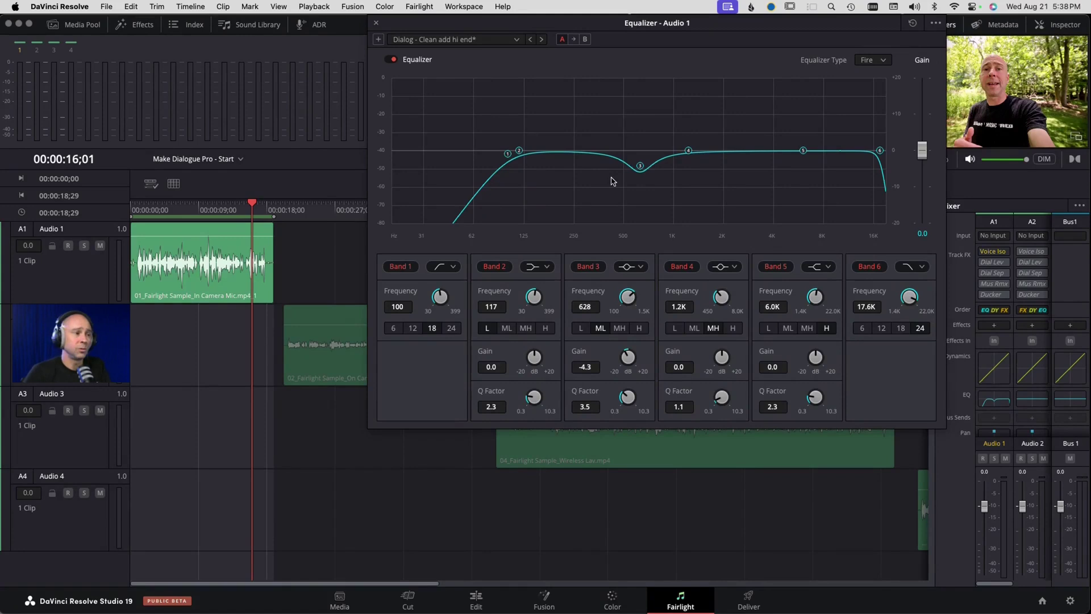
# Sweep a boosted Band 4 during playback, and set it to 2.2 kHz with Q factor 2.1 and -3.1 dB gain.
pyautogui.click(156, 210)
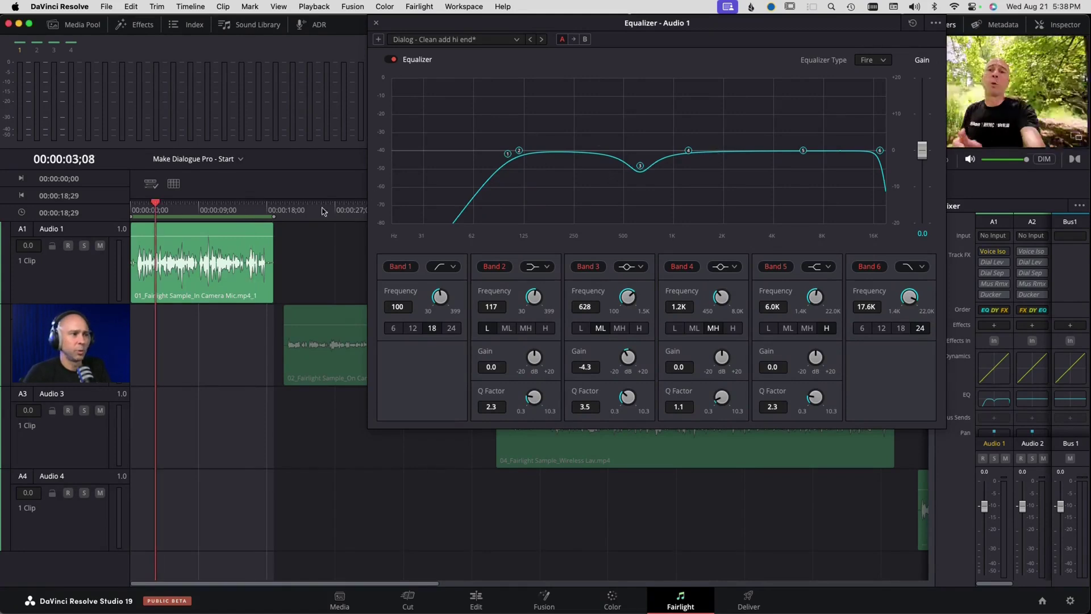
pyautogui.press('space')
pyautogui.moveTo(688, 151); pyautogui.dragTo(730, 93)
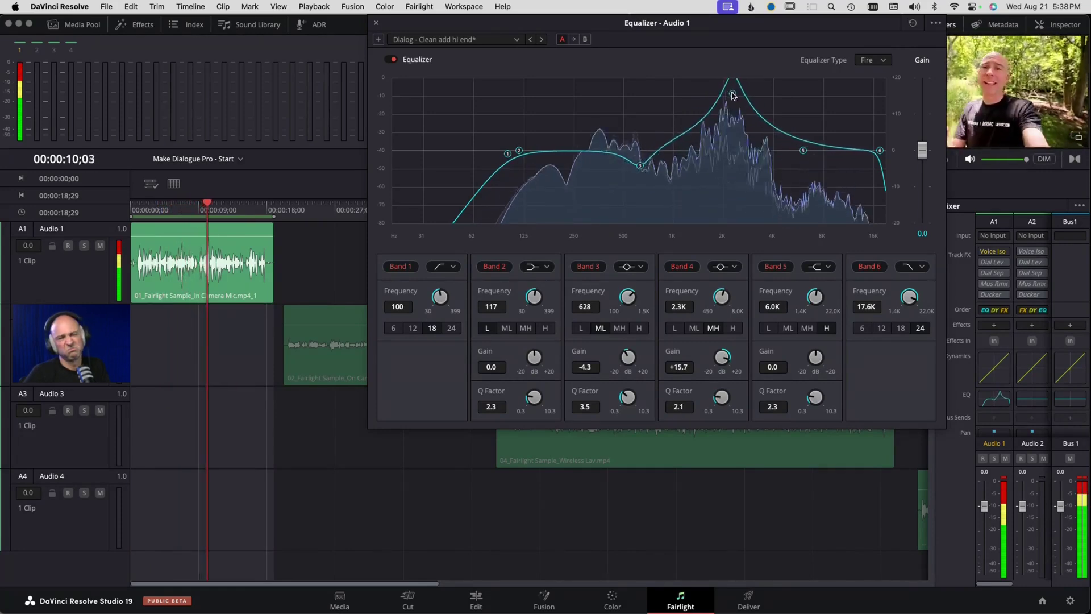
pyautogui.press('space')
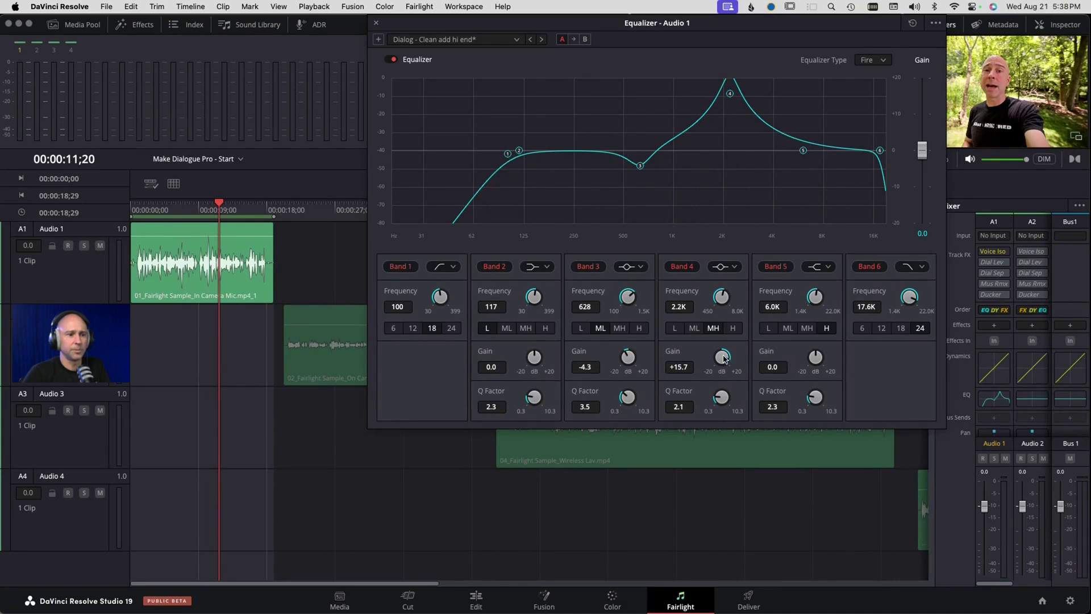
pyautogui.moveTo(727, 367); pyautogui.dragTo(619, 374)
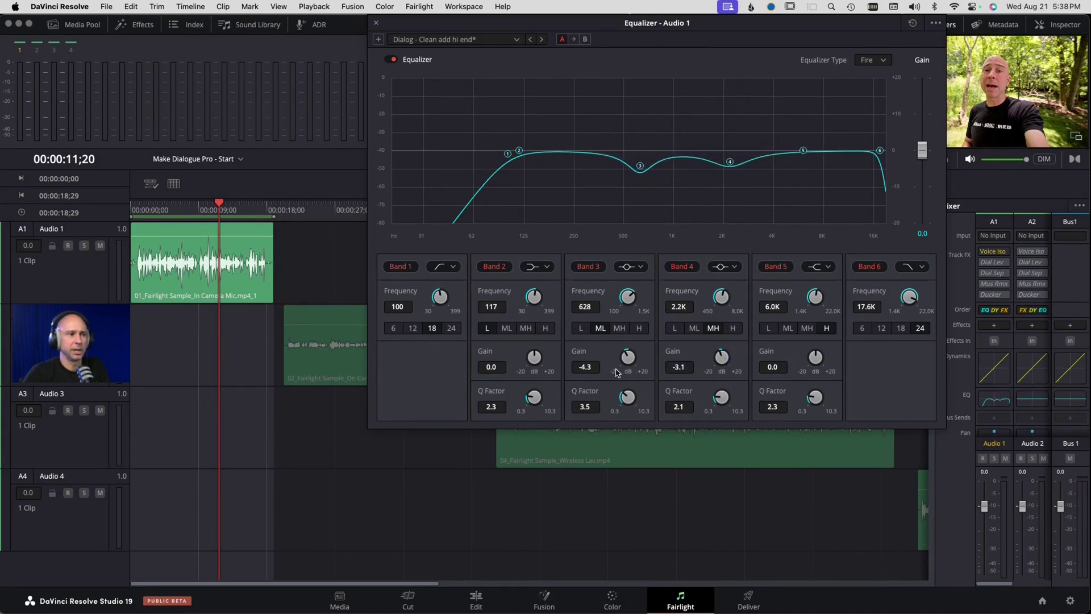
# Play the dialogue from near the clip's start and compare it with the equalizer bypassed and enabled.
pyautogui.click(154, 208)
pyautogui.press('space')
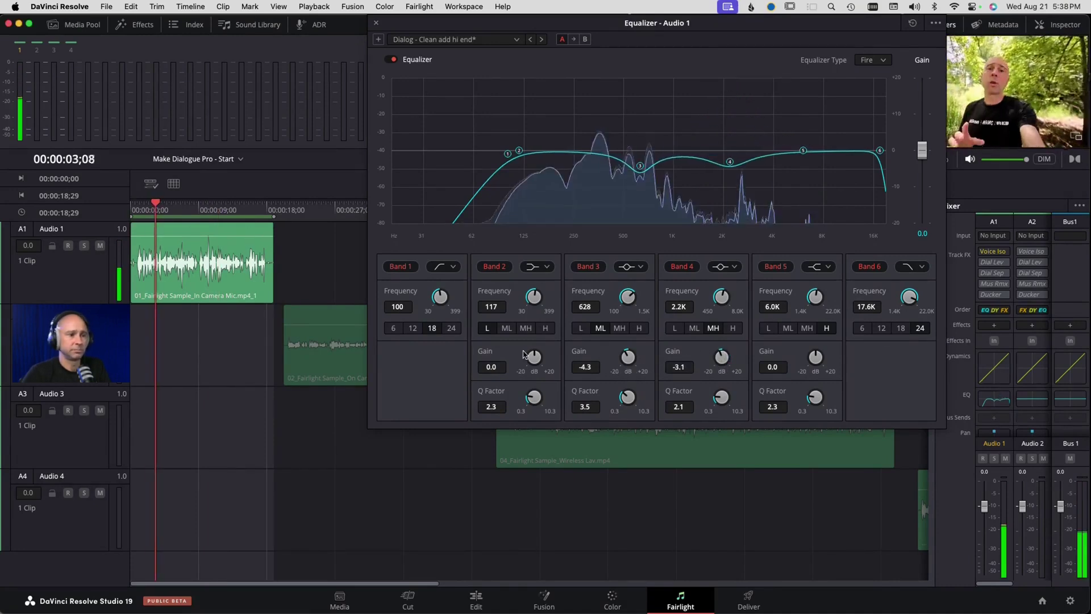
pyautogui.click(392, 60)
pyautogui.click(392, 60)
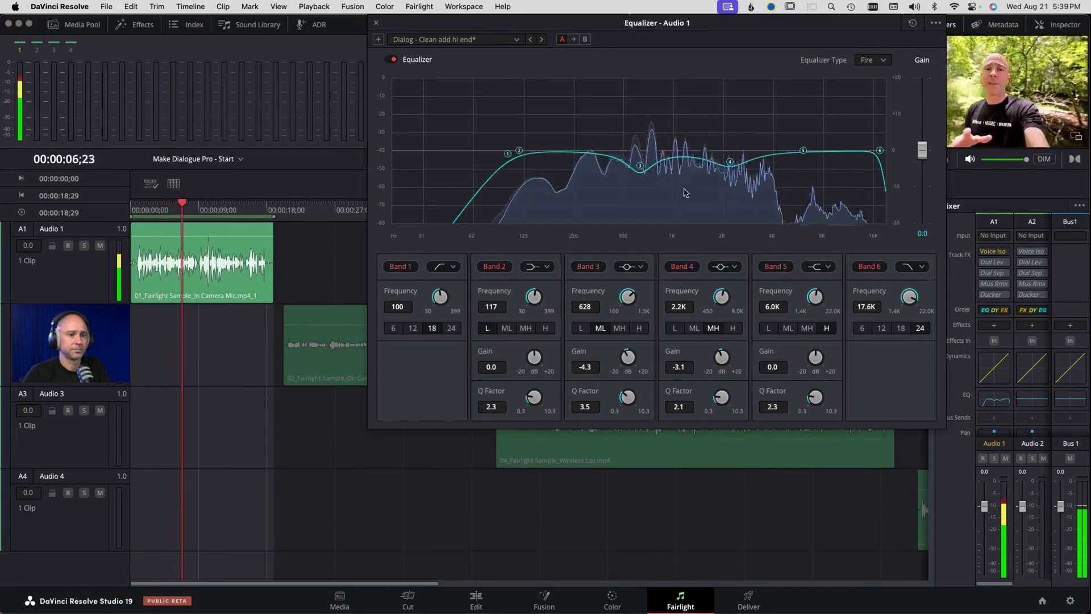
pyautogui.press('space')
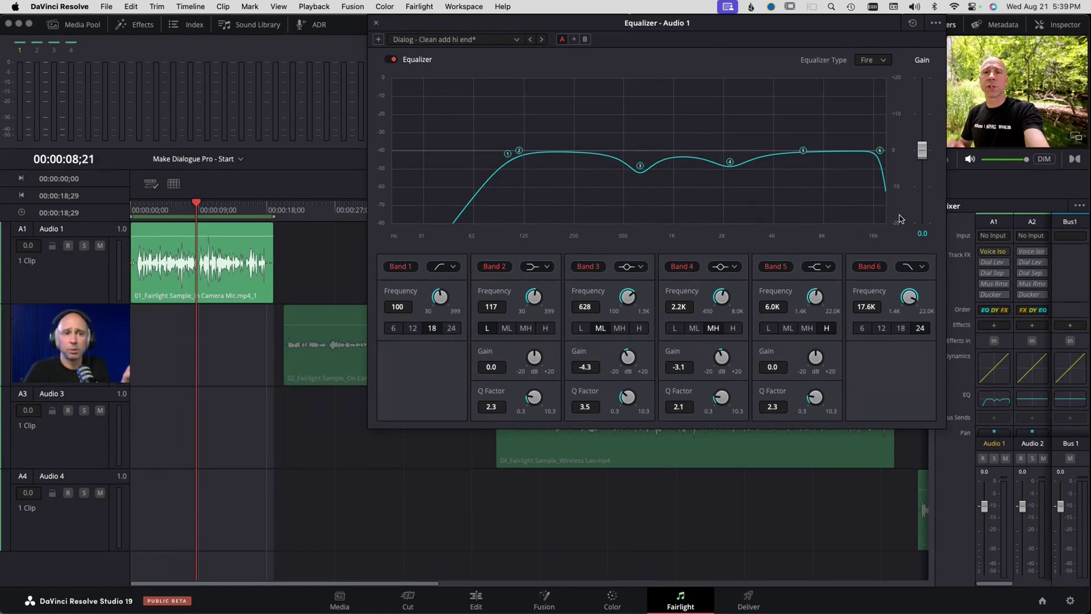
# Check the Audio 1 level during playback and raise the equalizer's overall gain to 0.9 dB.
pyautogui.click(1001, 524)
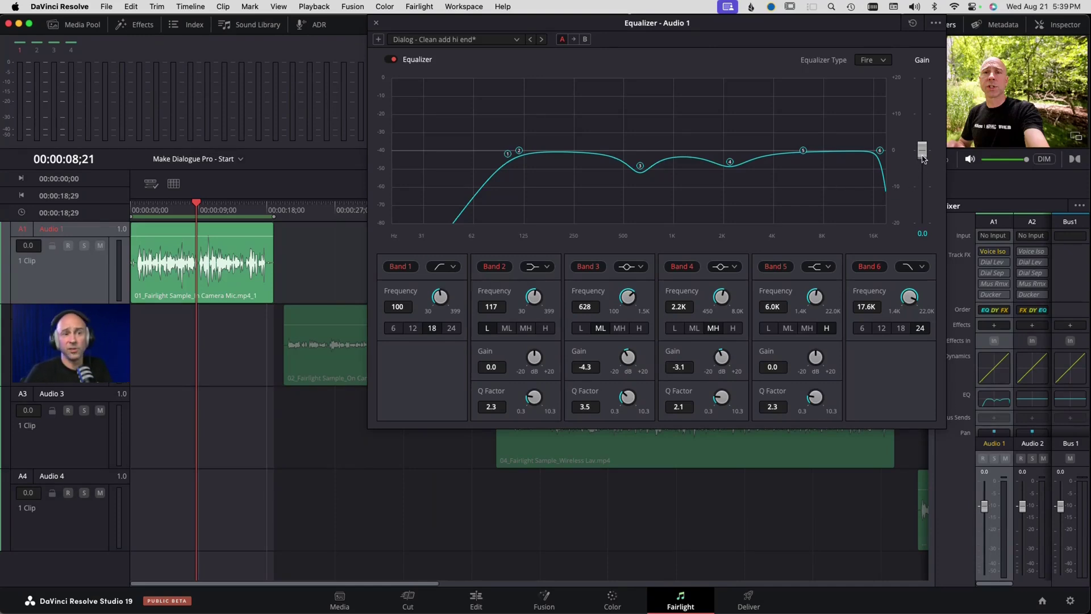
pyautogui.moveTo(922, 149); pyautogui.dragTo(923, 152)
pyautogui.doubleClick(922, 153)
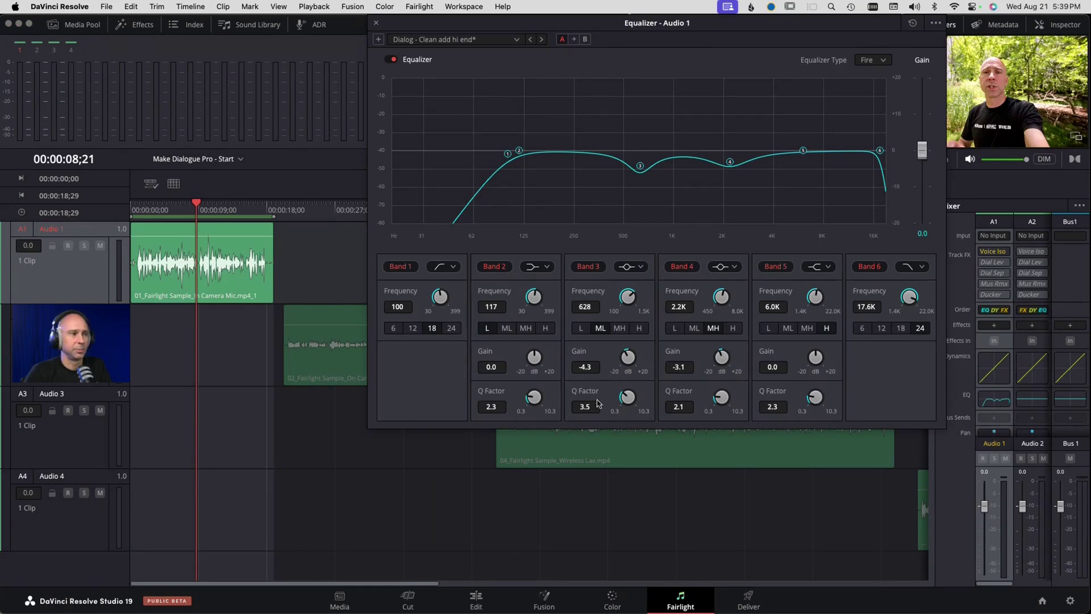
pyautogui.press('space')
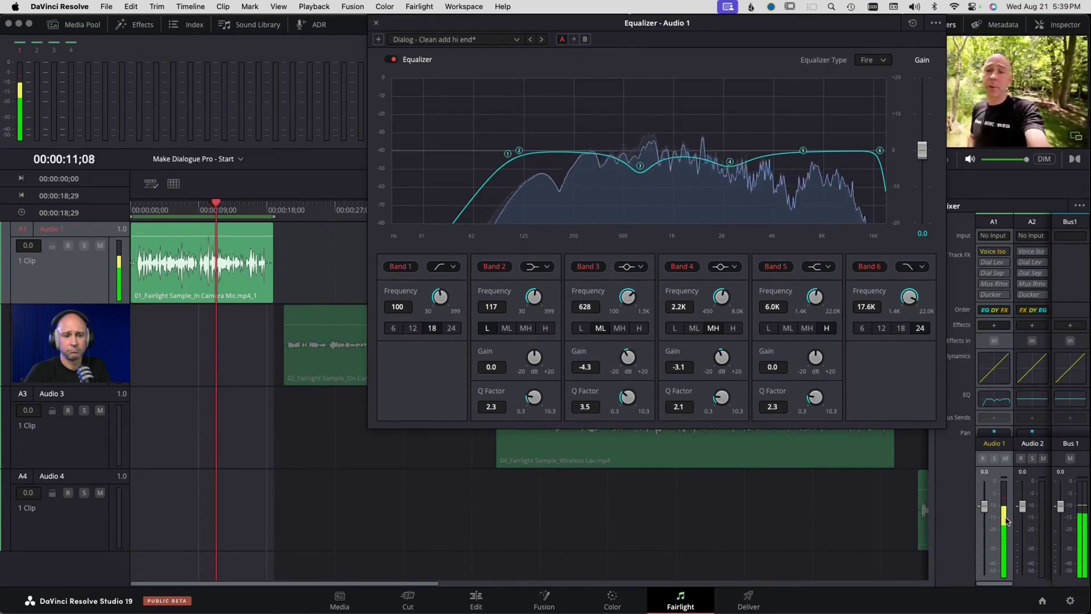
pyautogui.scroll(3, 923, 166)
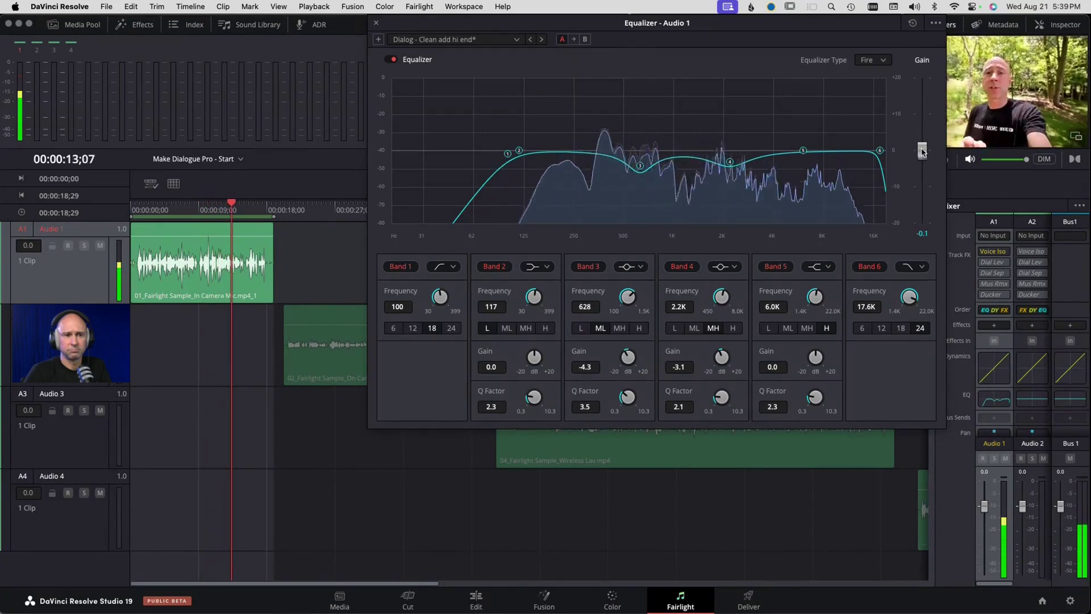
pyautogui.press('space')
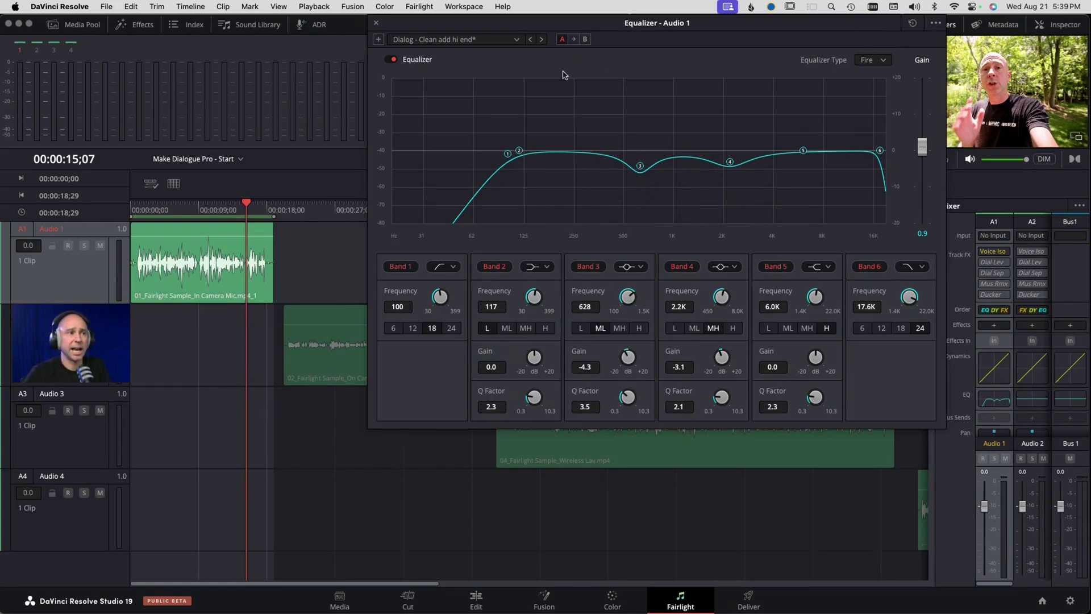
# Look through the equalizer's dialog presets without applying one, and close the Audio 1 equalizer.
pyautogui.click(494, 40)
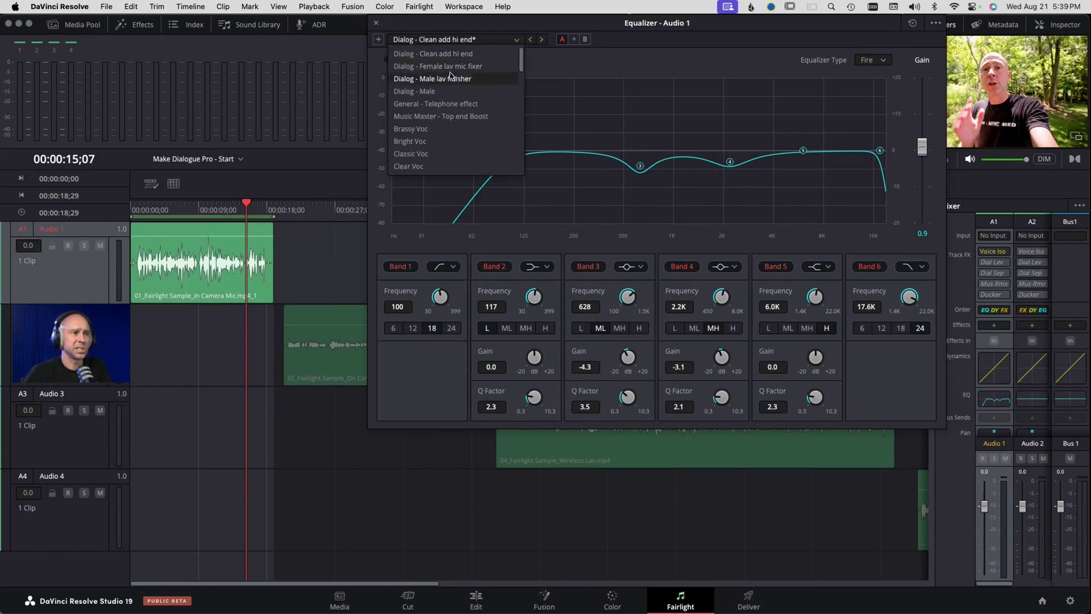
pyautogui.click(642, 41)
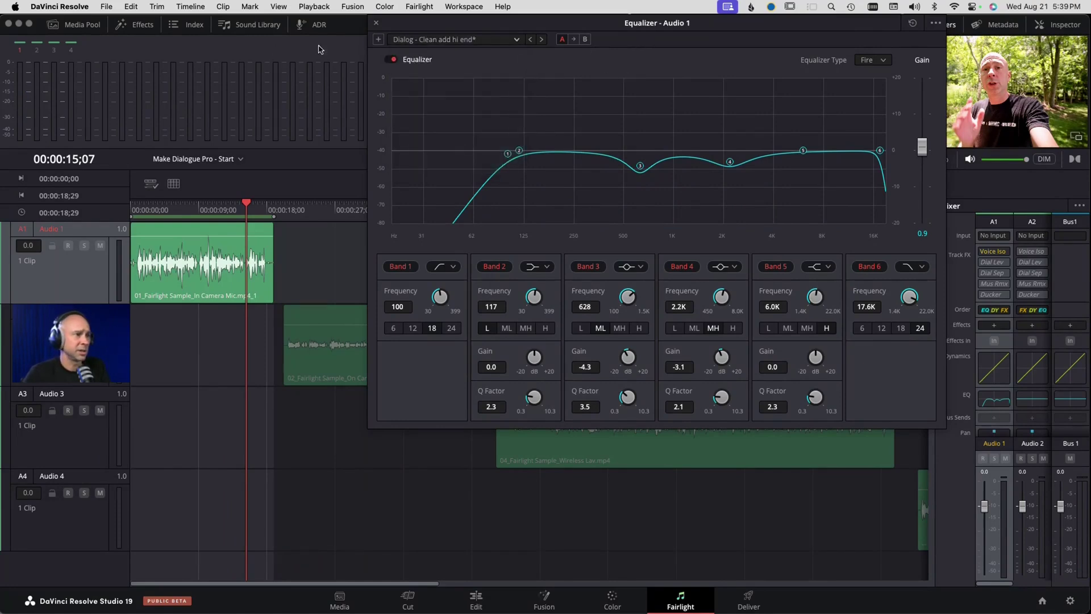
pyautogui.click(376, 25)
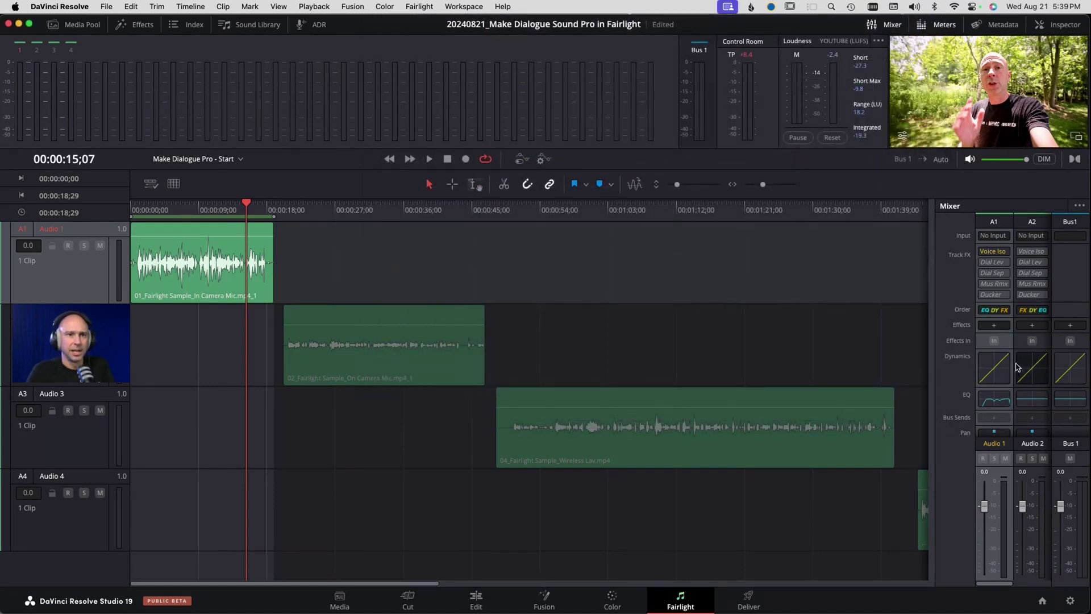
# Open the Audio 1 dynamics, enable the compressor, and load the Dialog - Compression preset.
pyautogui.doubleClick(1004, 378)
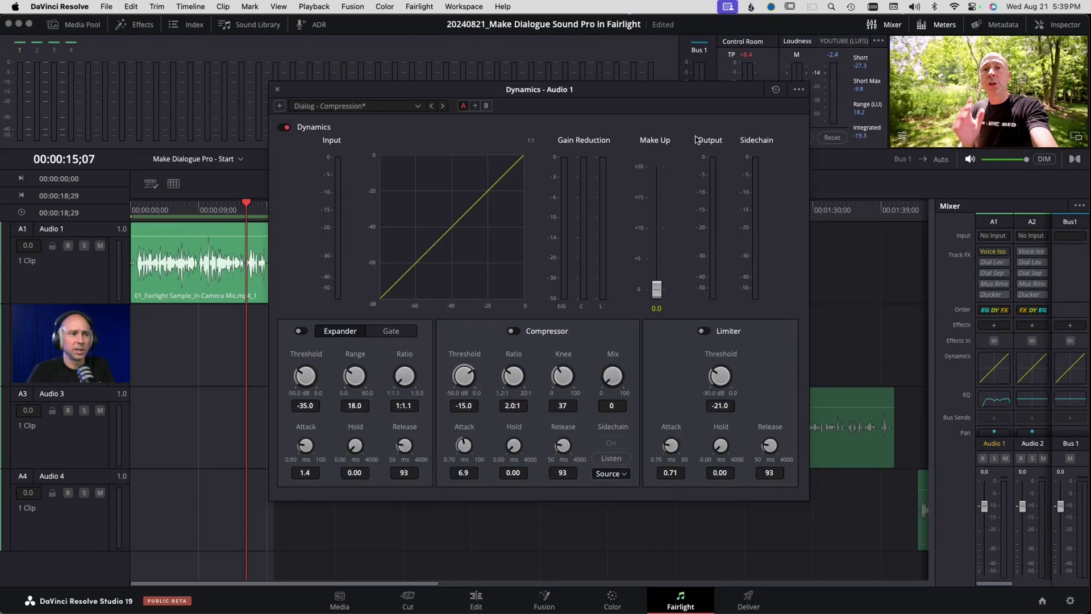
pyautogui.moveTo(680, 89); pyautogui.dragTo(875, 23)
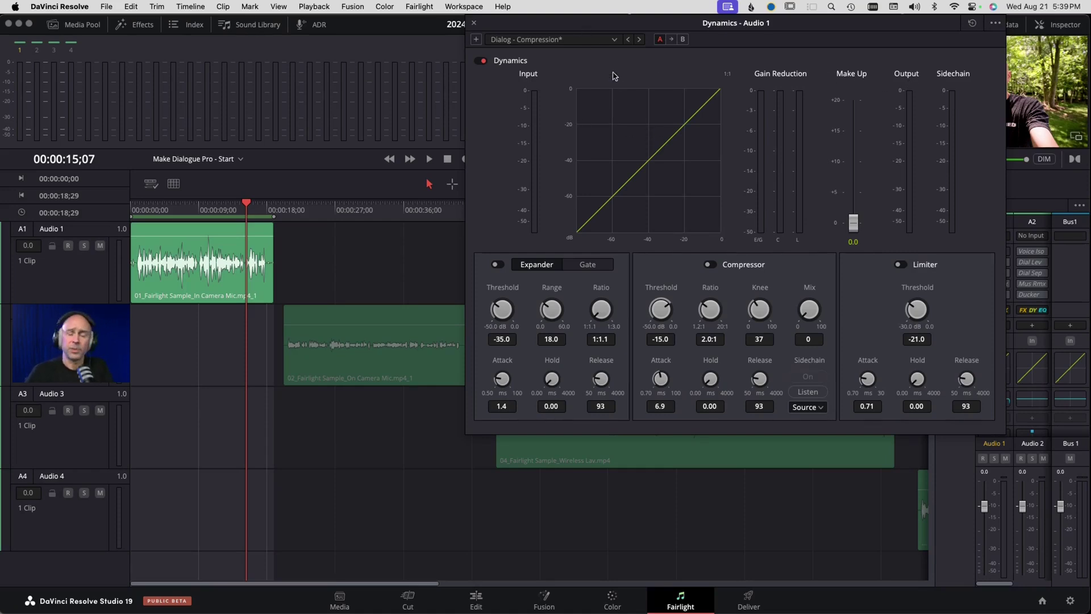
pyautogui.click(710, 264)
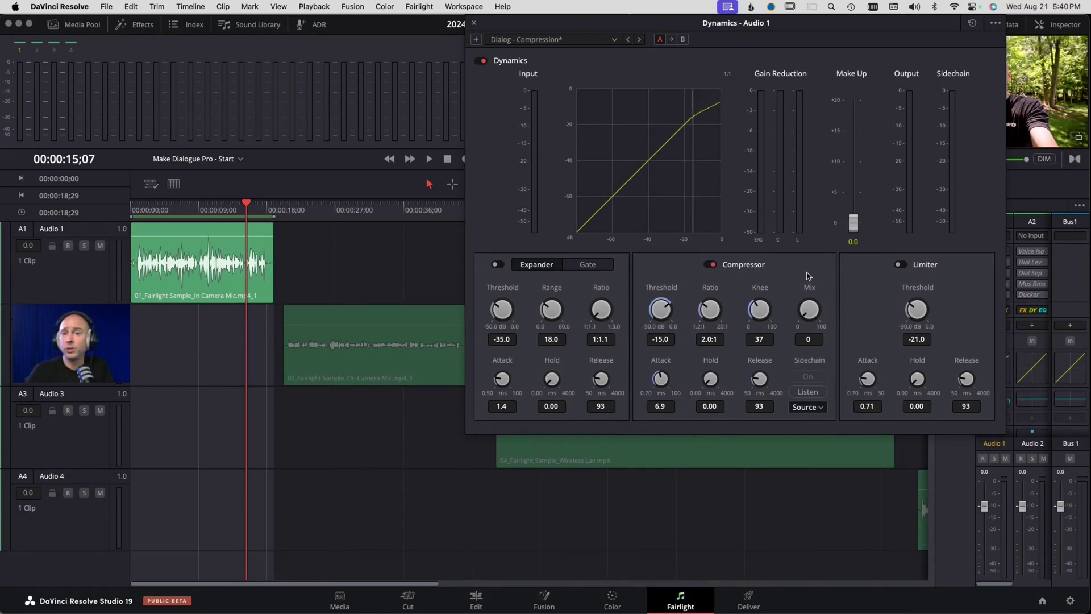
pyautogui.click(597, 39)
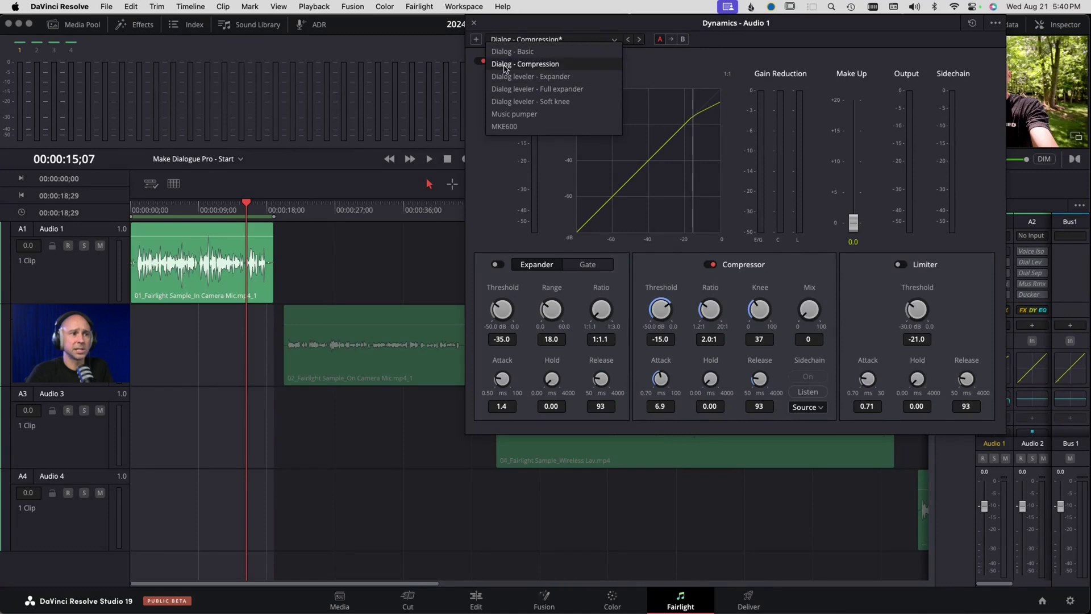
pyautogui.click(565, 64)
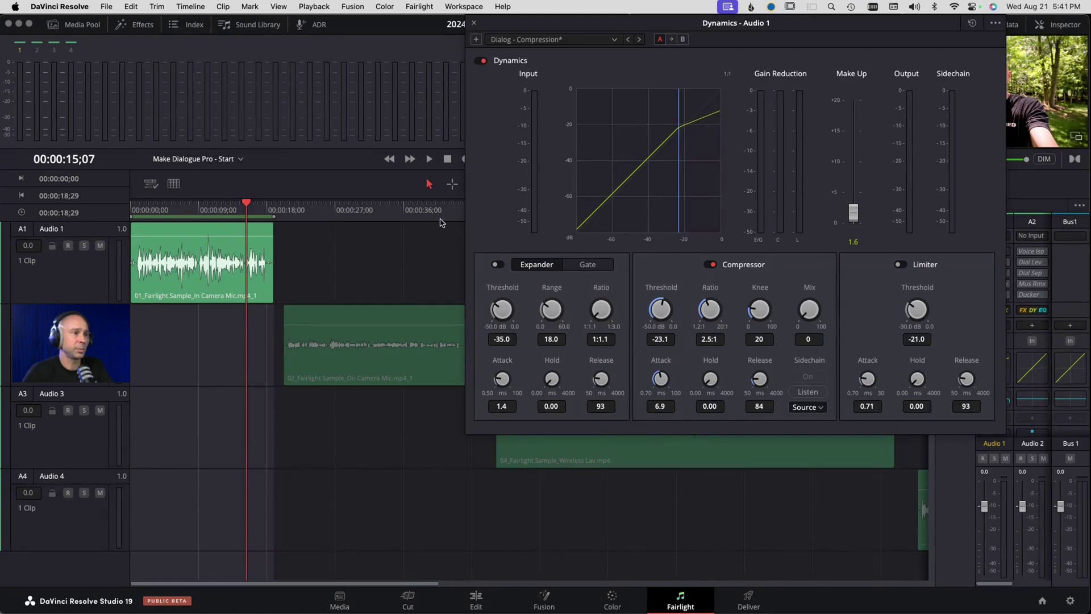
# During playback, set the make-up gain to 4.0 dB and the compressor's threshold to -24.2 dB, knee to 29, and ratio to 2.6:1.
pyautogui.press('space')
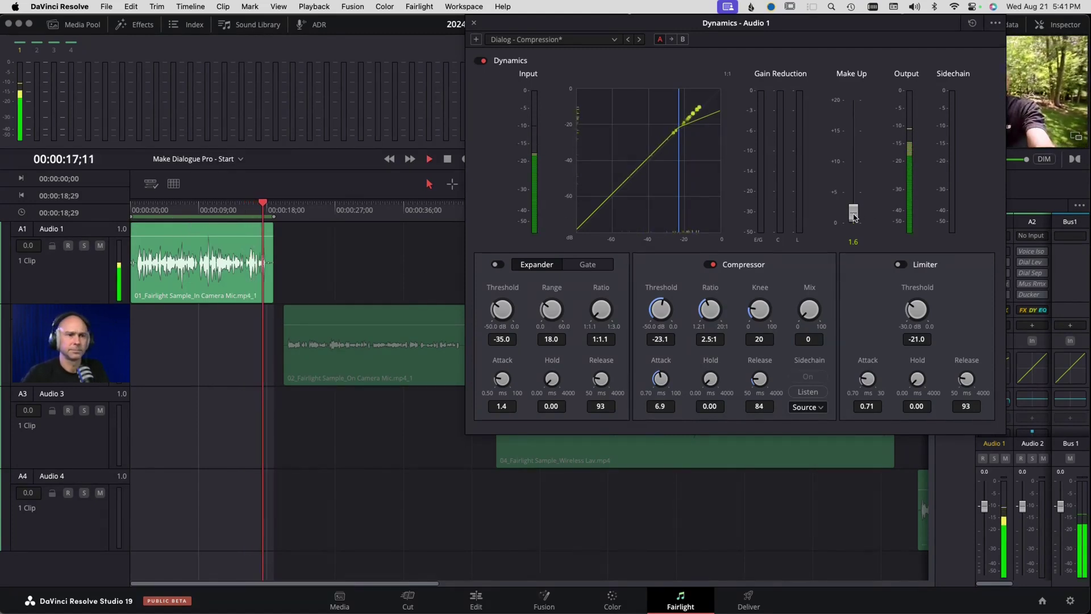
pyautogui.moveTo(853, 216); pyautogui.dragTo(853, 200)
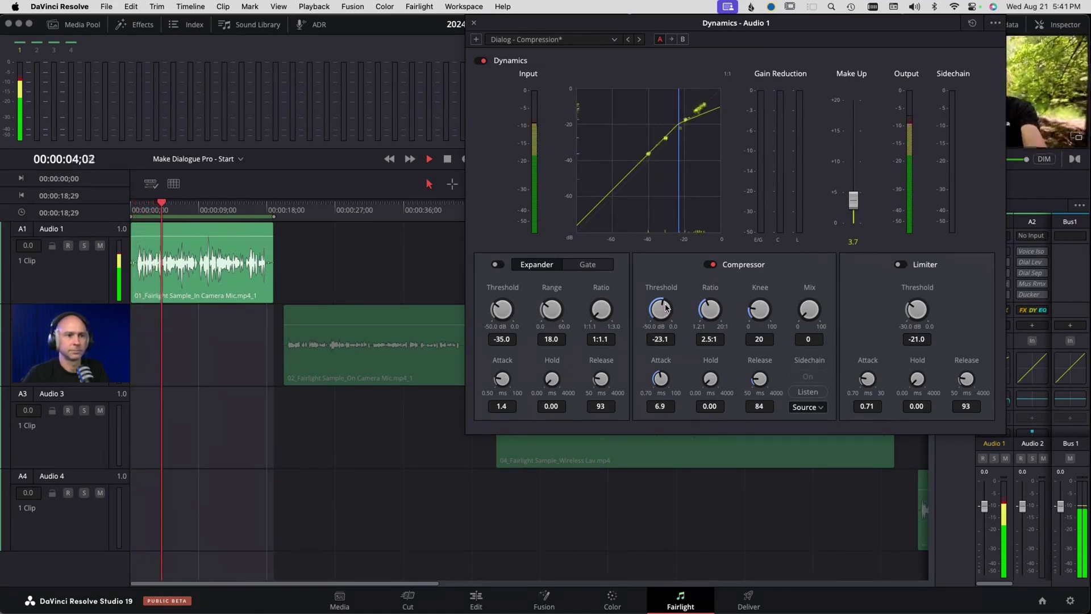
pyautogui.moveTo(664, 307); pyautogui.dragTo(665, 314)
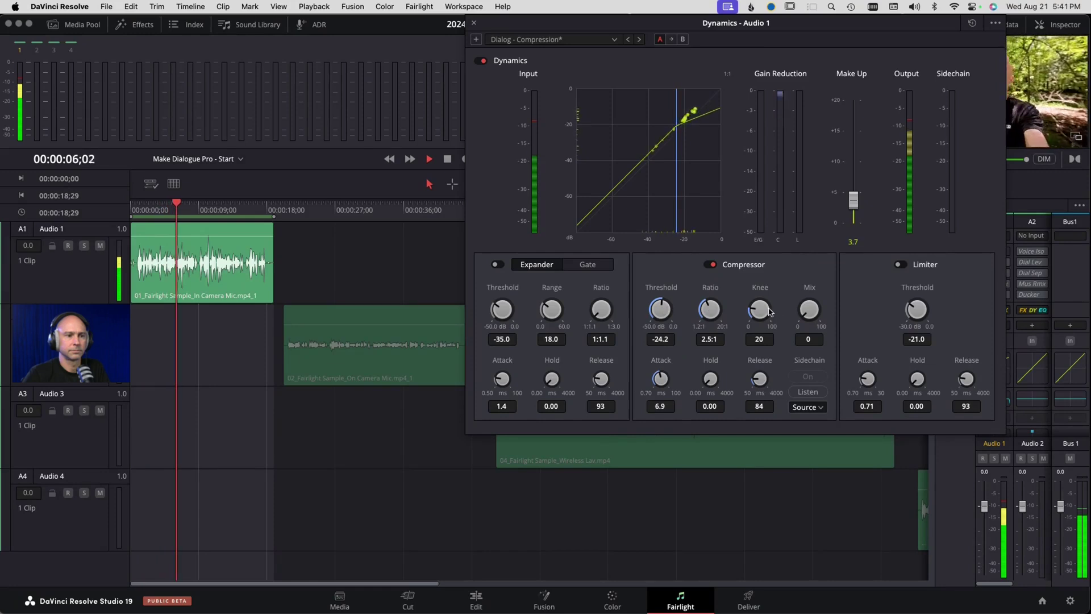
pyautogui.moveTo(769, 312); pyautogui.dragTo(770, 305)
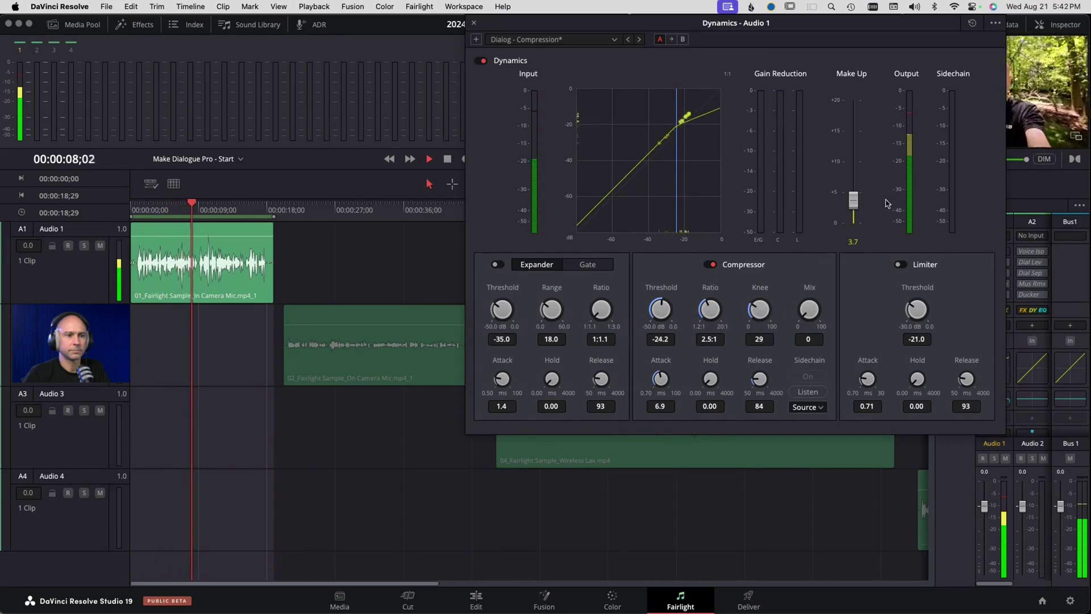
pyautogui.moveTo(852, 200); pyautogui.dragTo(853, 197)
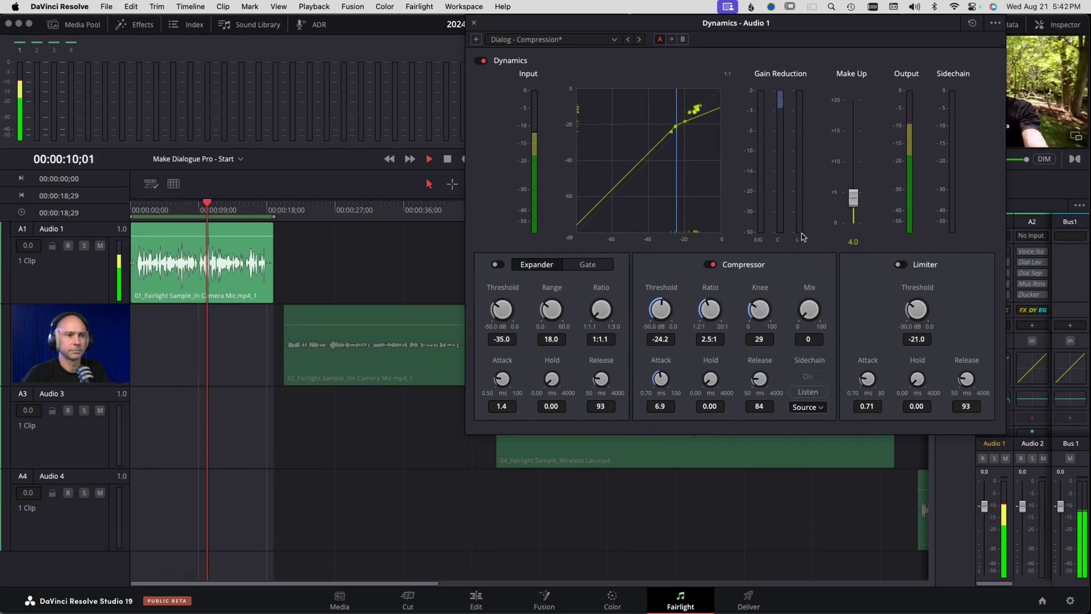
pyautogui.moveTo(714, 312); pyautogui.dragTo(716, 309)
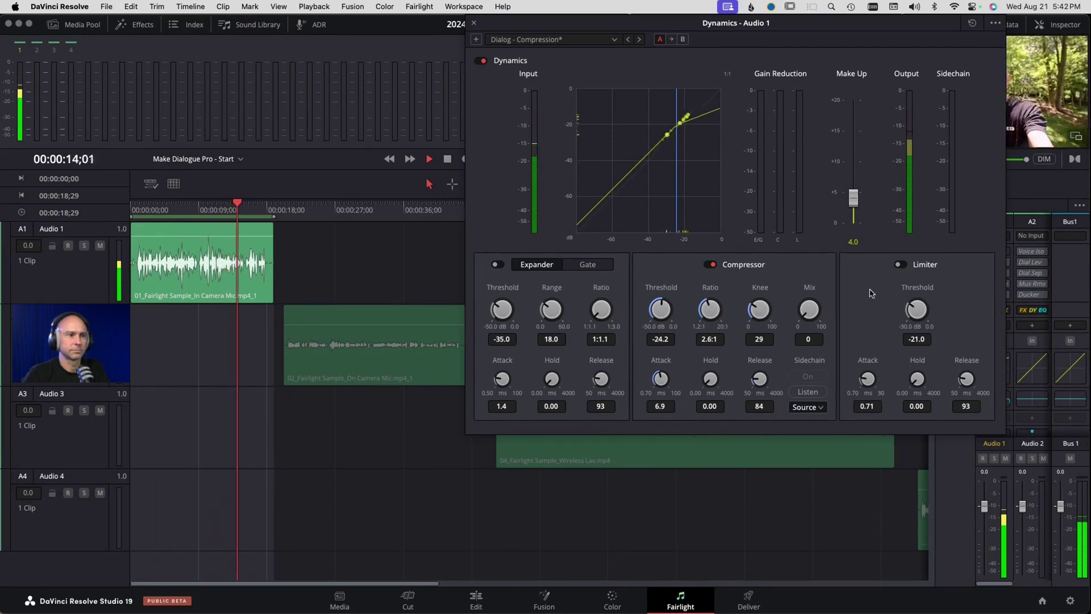
pyautogui.press('space')
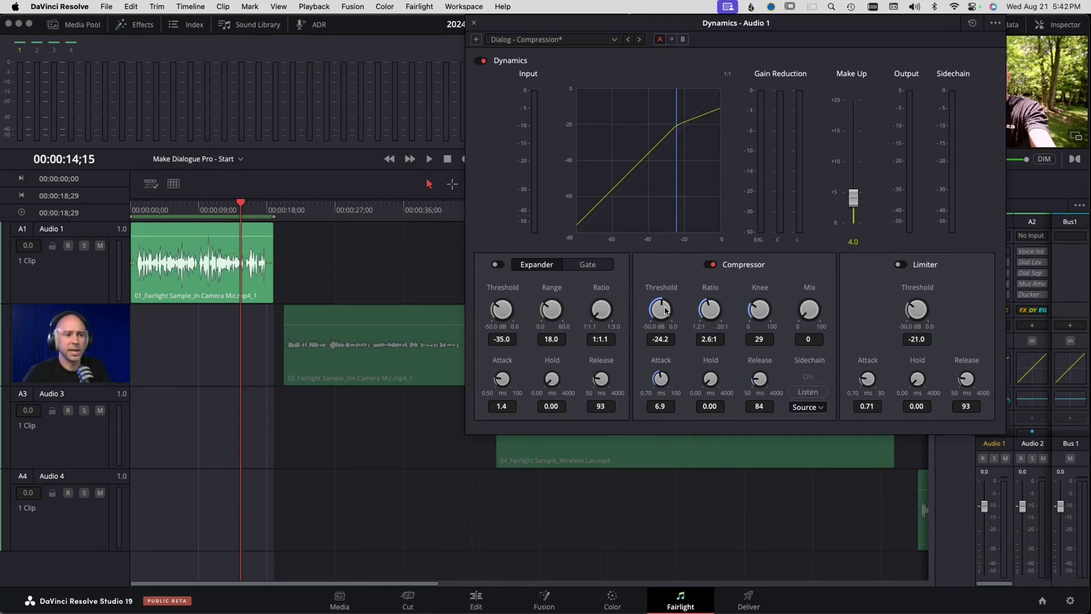
# Try extreme compressor threshold and knee values, and set the threshold to -25.0 dB and the knee to 24.
pyautogui.moveTo(666, 309); pyautogui.dragTo(622, 314)
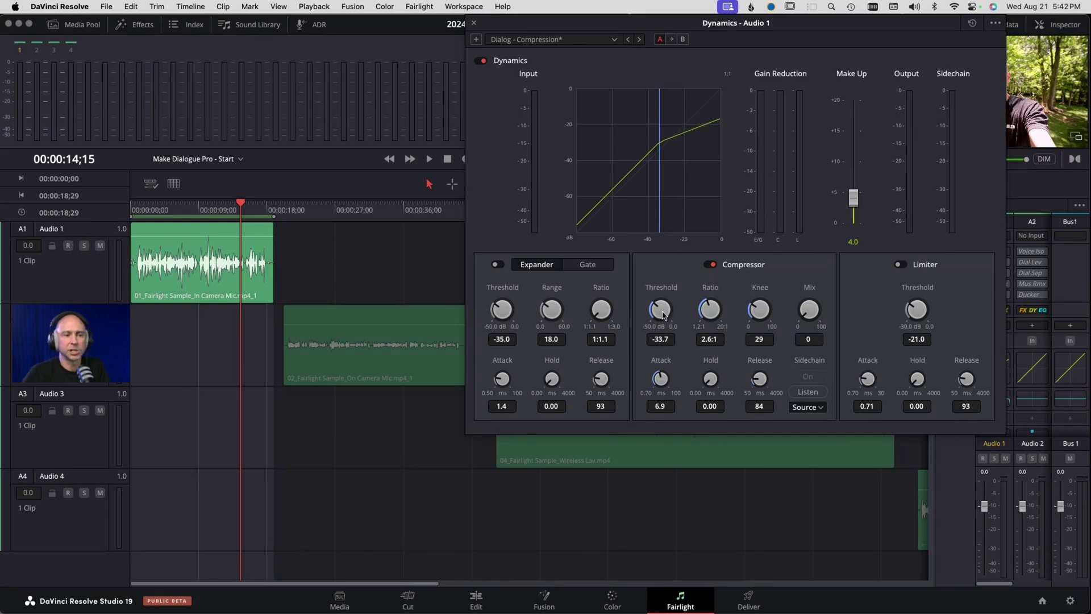
pyautogui.moveTo(662, 317); pyautogui.dragTo(701, 305)
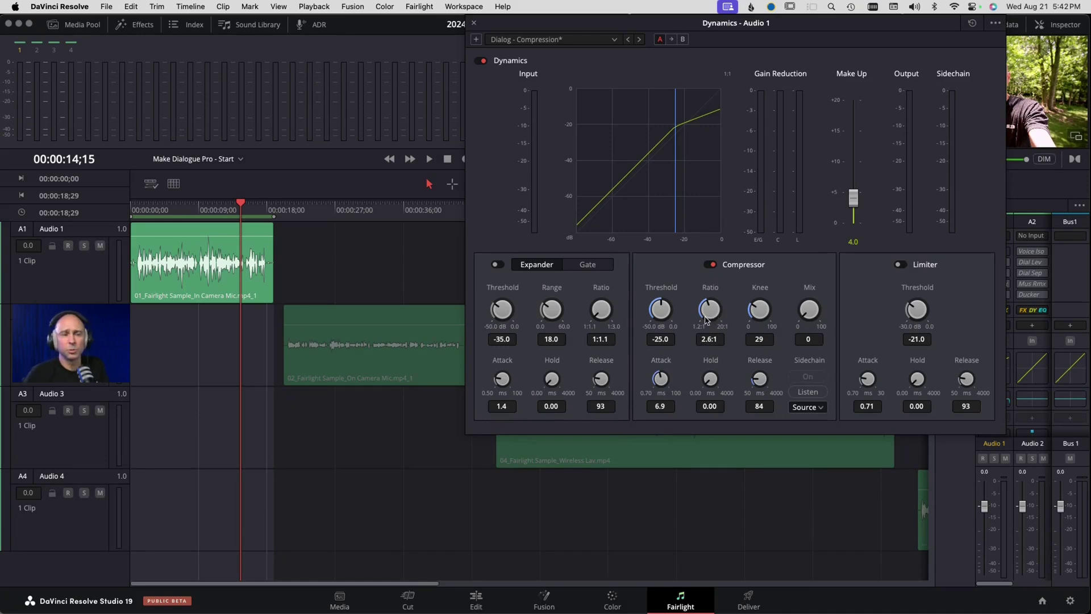
pyautogui.doubleClick(760, 312)
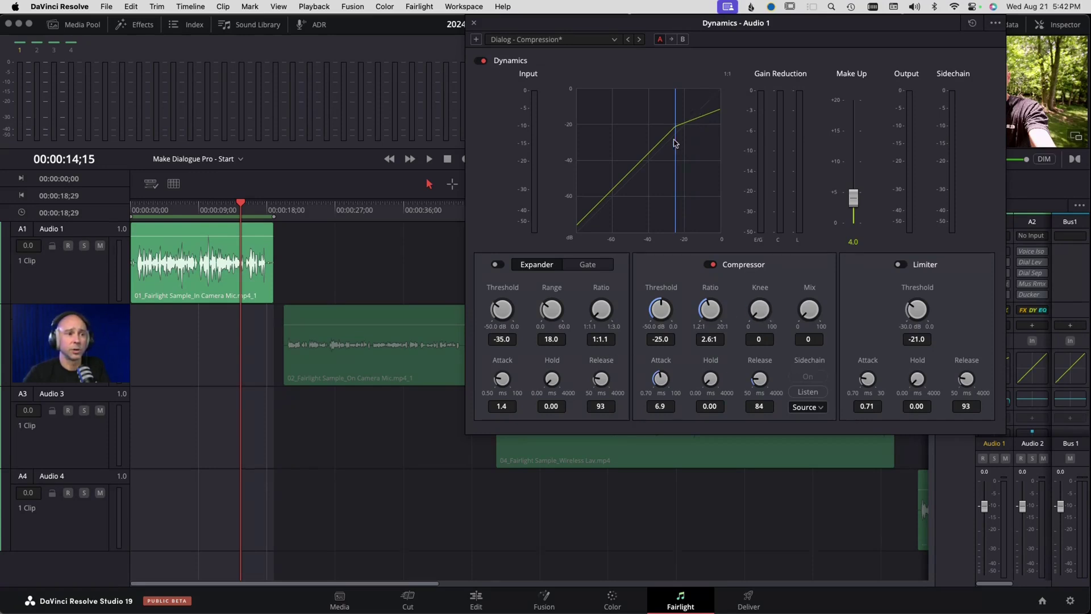
pyautogui.moveTo(765, 314); pyautogui.dragTo(1078, 296)
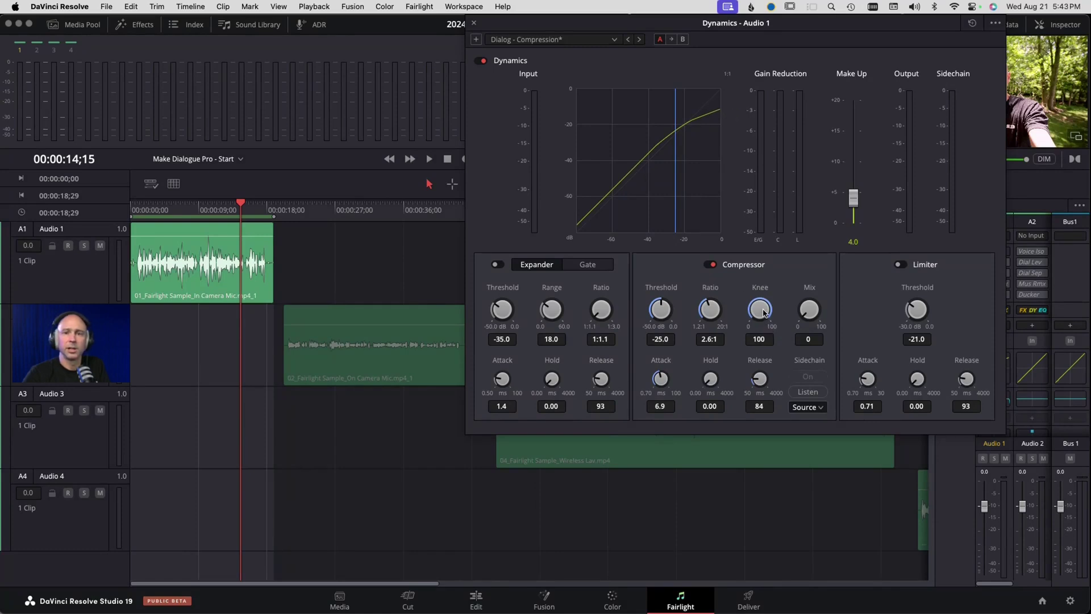
pyautogui.moveTo(764, 312)
pyautogui.mouseDown()
pyautogui.moveTo(777, 288)
pyautogui.moveTo(767, 306)
pyautogui.moveTo(794, 301)
pyautogui.moveTo(770, 309)
pyautogui.mouseUp()
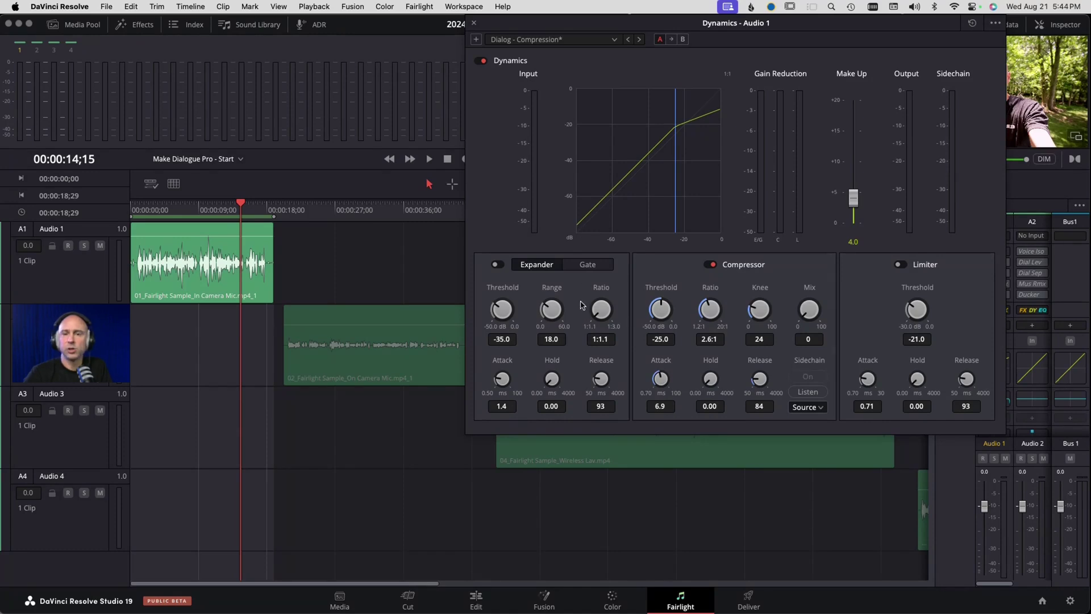
# Enable the expander and play the dialogue from near the clip's start, comparing the dynamics bypassed and enabled.
pyautogui.click(497, 266)
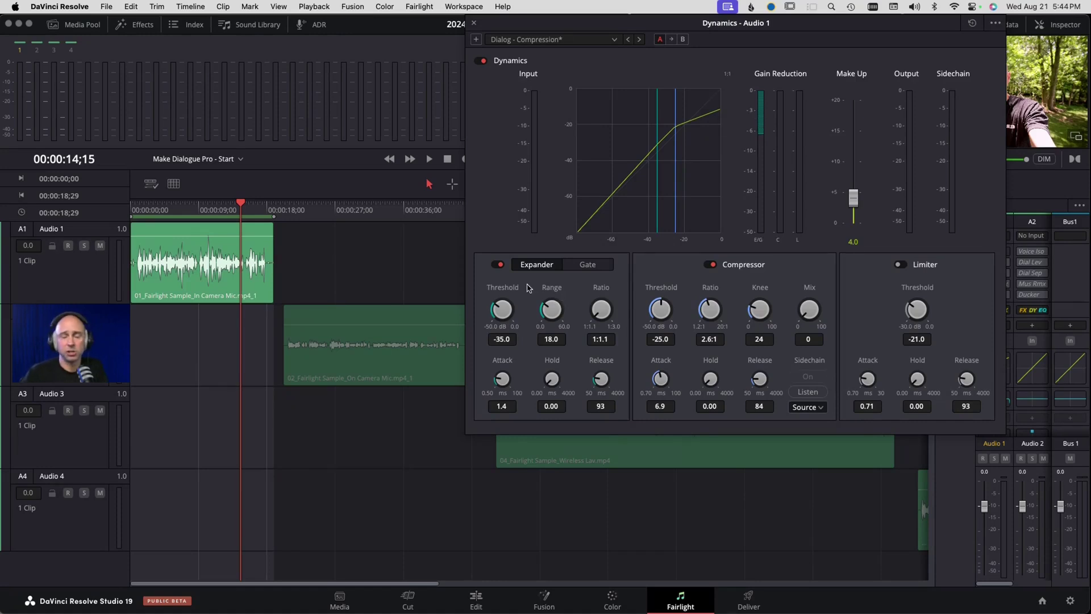
pyautogui.click(146, 210)
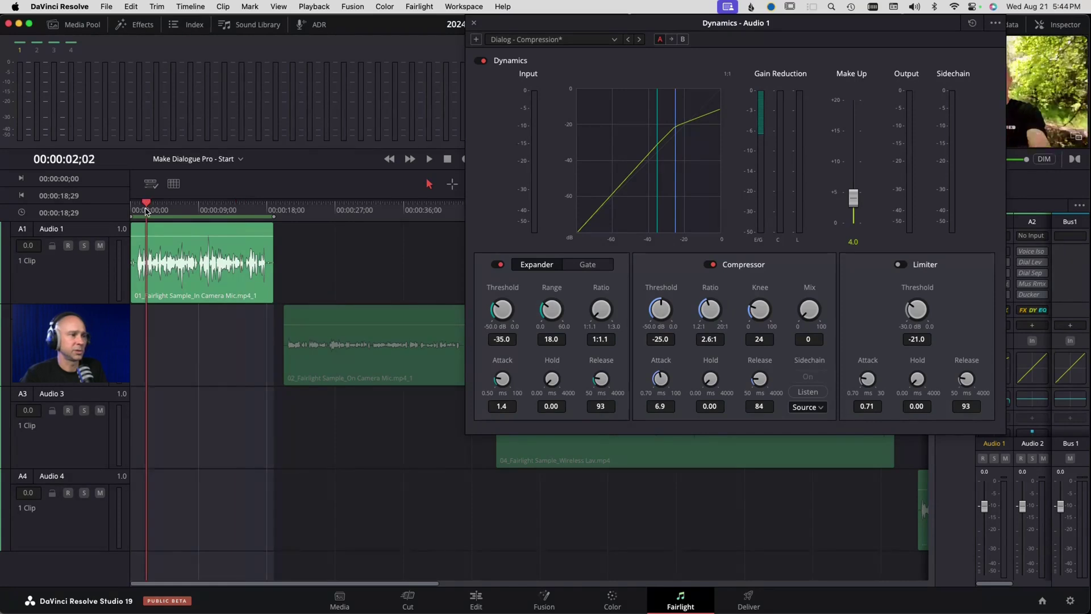
pyautogui.press('space')
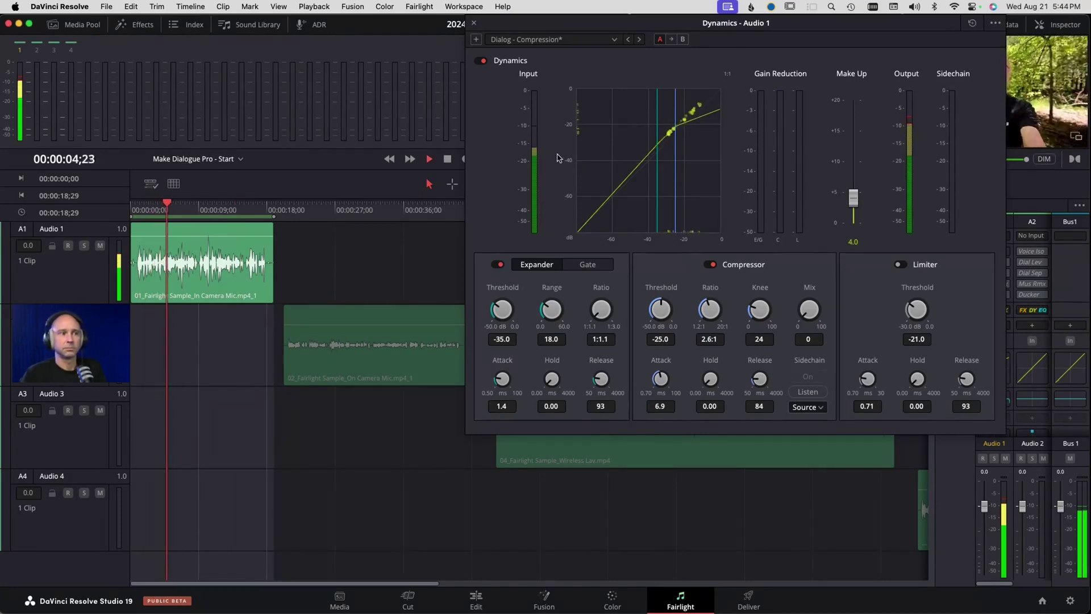
pyautogui.click(482, 61)
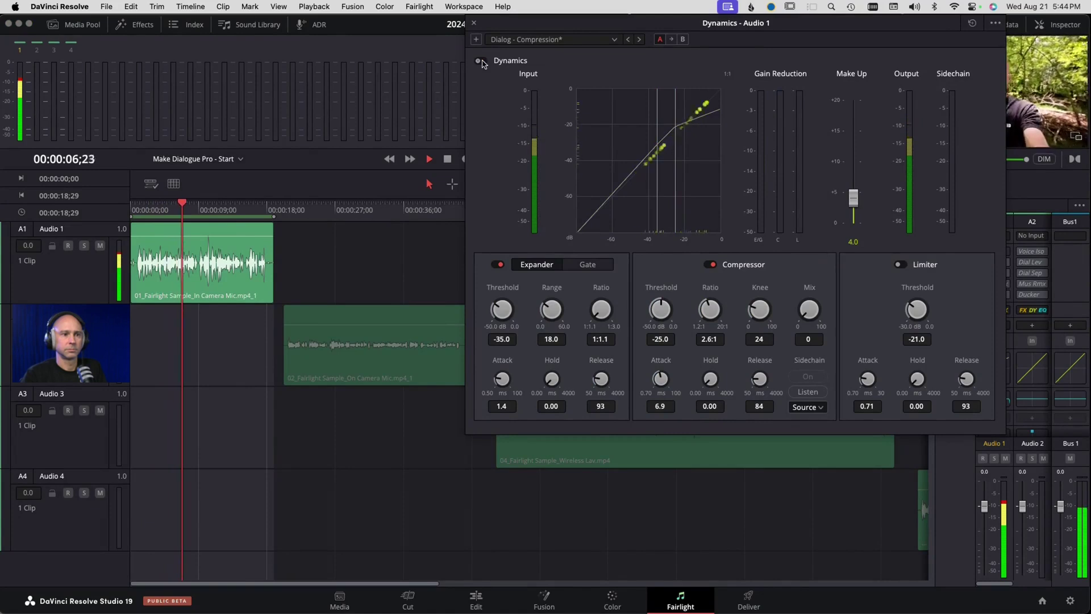
pyautogui.click(481, 61)
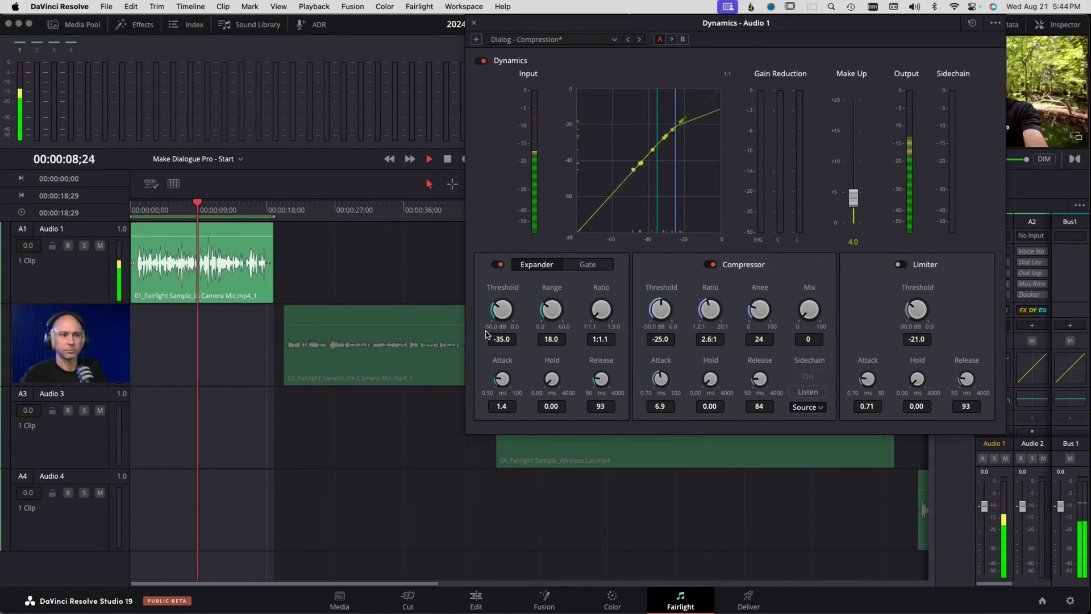
pyautogui.press('space')
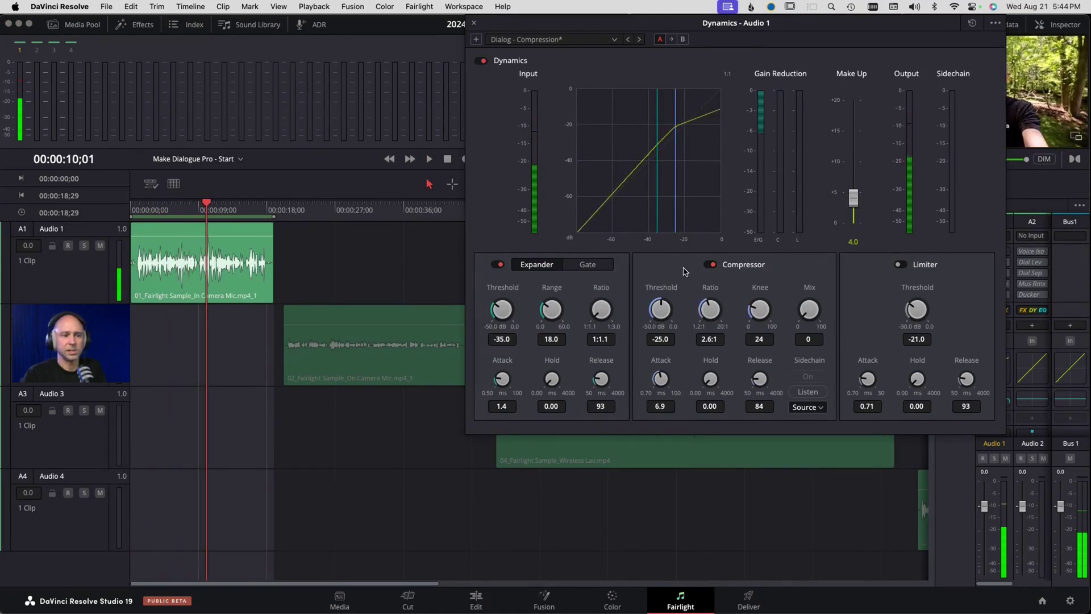
# Lower the compressor threshold to -26.3 dB and close the Audio 1 dynamics.
pyautogui.moveTo(659, 312); pyautogui.dragTo(656, 318)
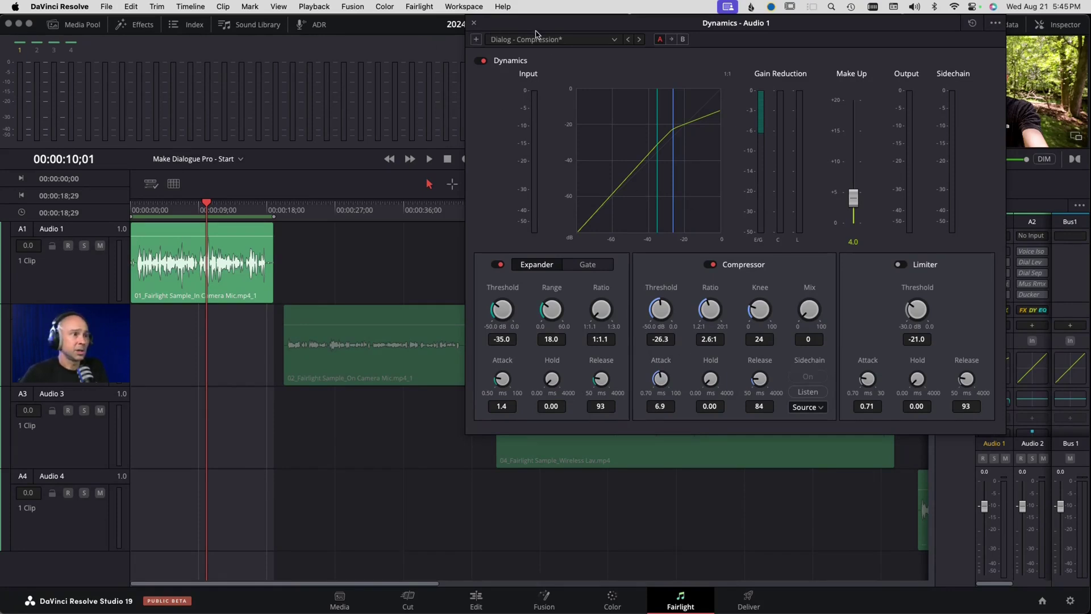
pyautogui.click(474, 24)
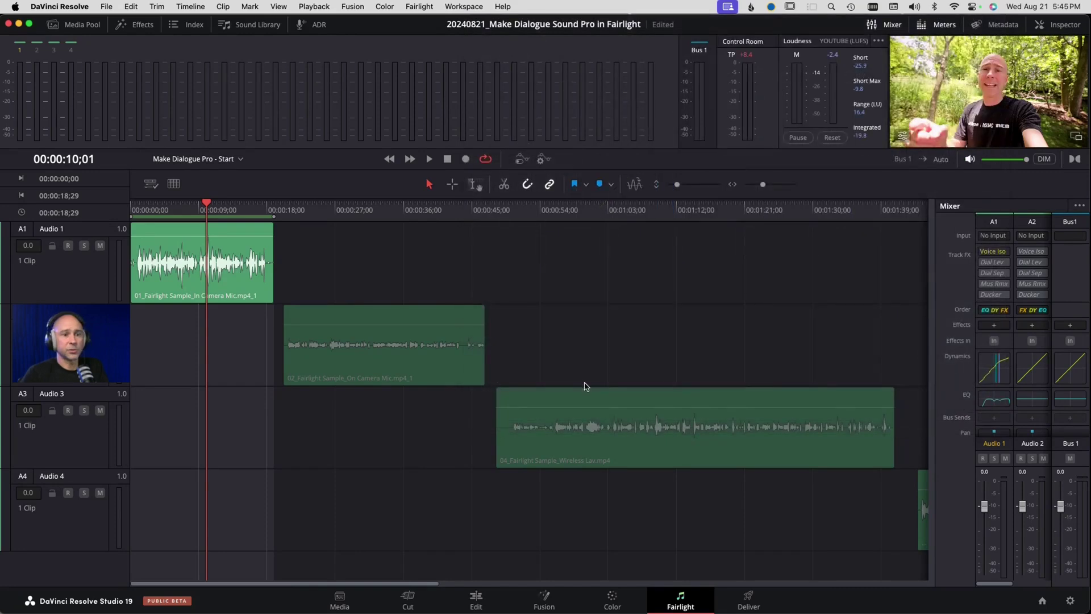
# Play a few seconds of the processed dialogue from near the clip's start.
pyautogui.moveTo(175, 251)
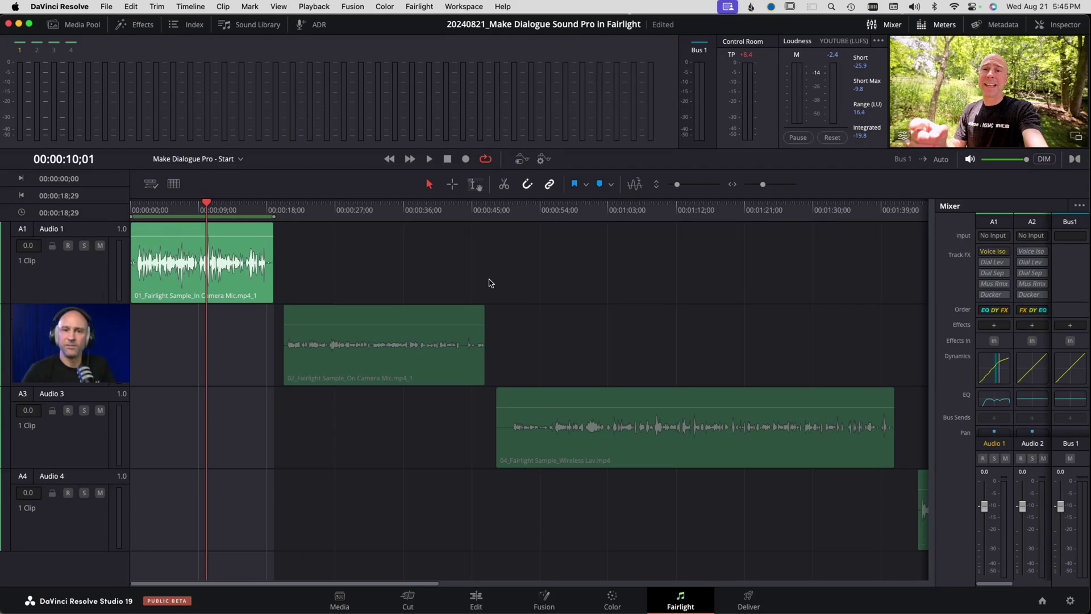
pyautogui.click(147, 209)
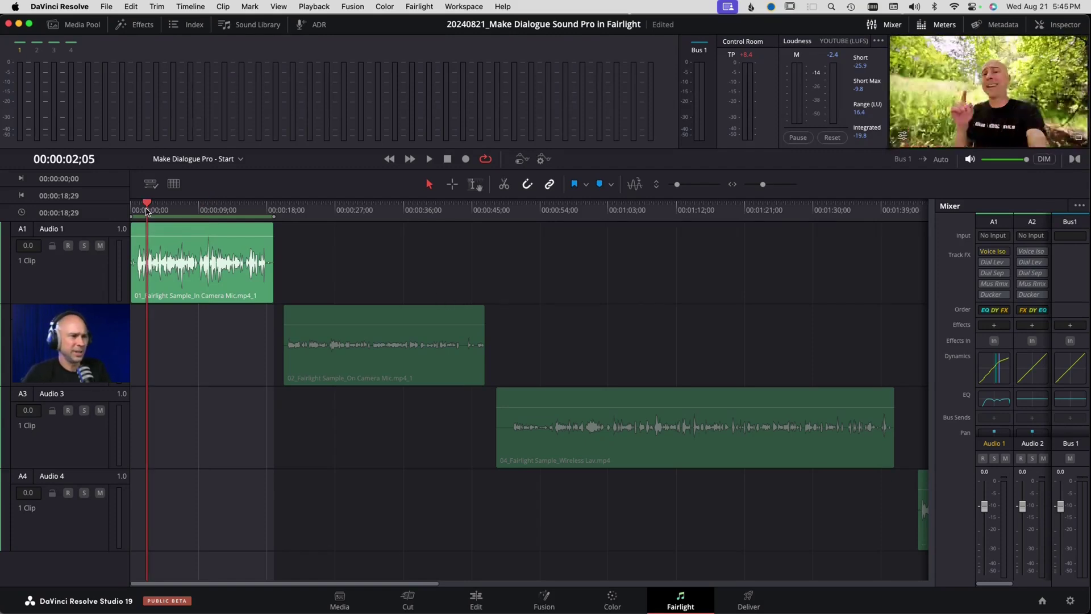
pyautogui.press('space')
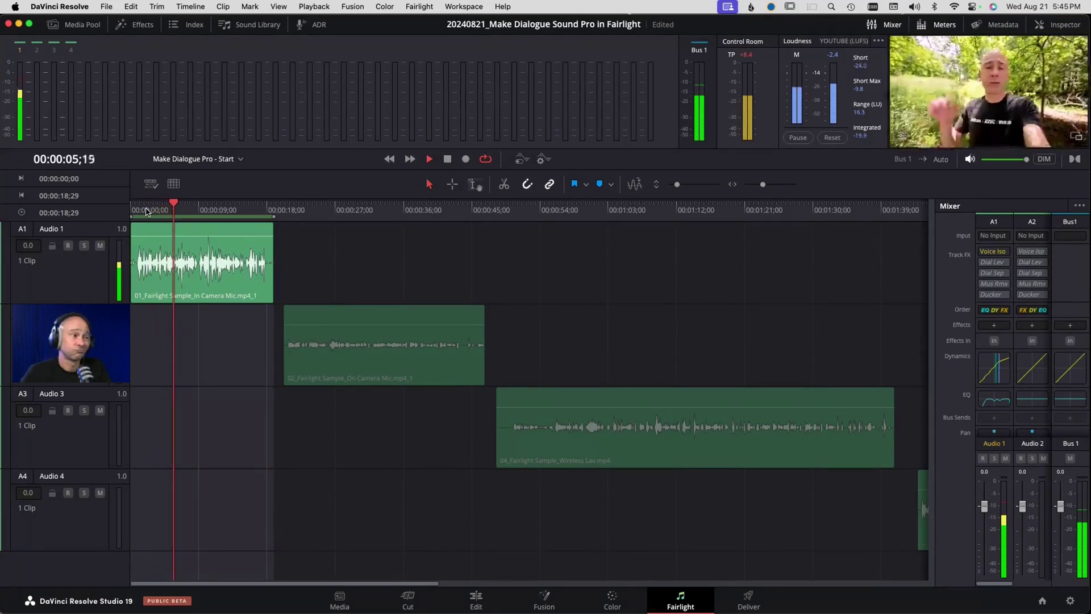
pyautogui.press('space')
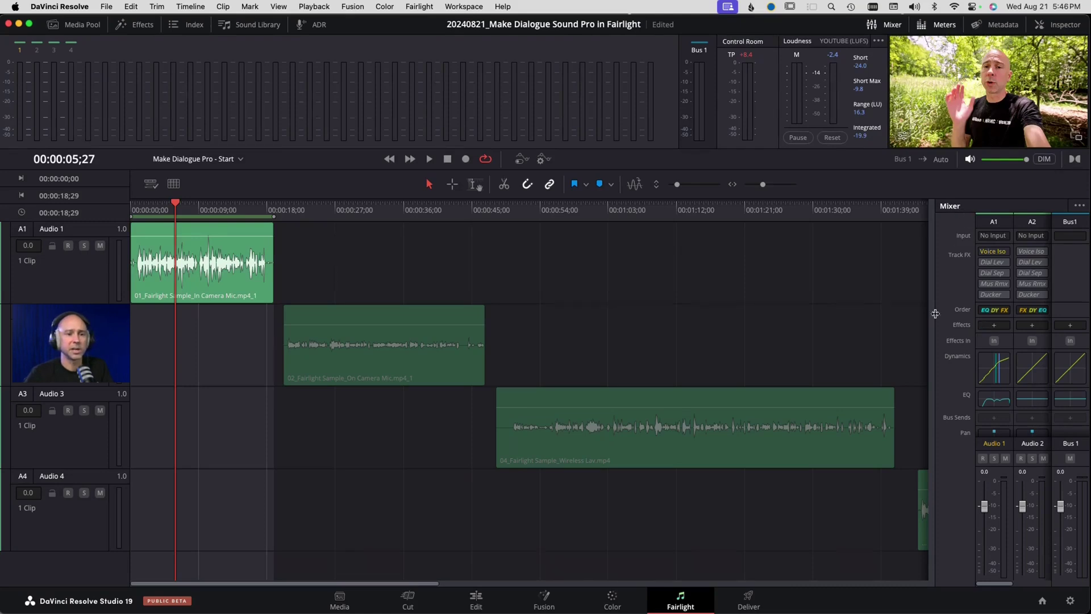
# Add the Fairlight FX Multiband Compressor effect to Audio 1.
pyautogui.click(988, 326)
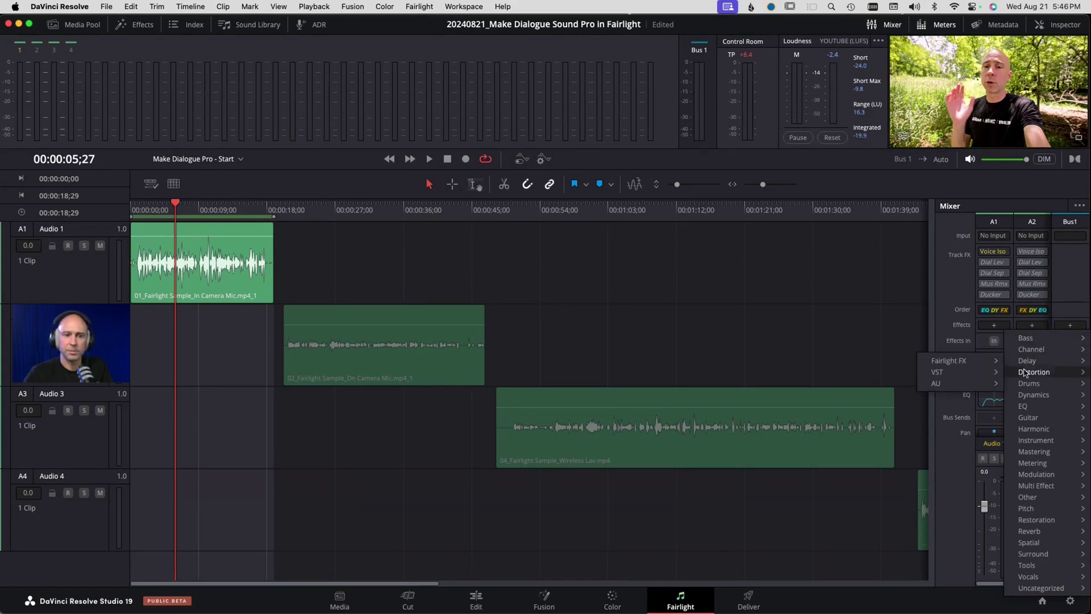
pyautogui.moveTo(964, 396)
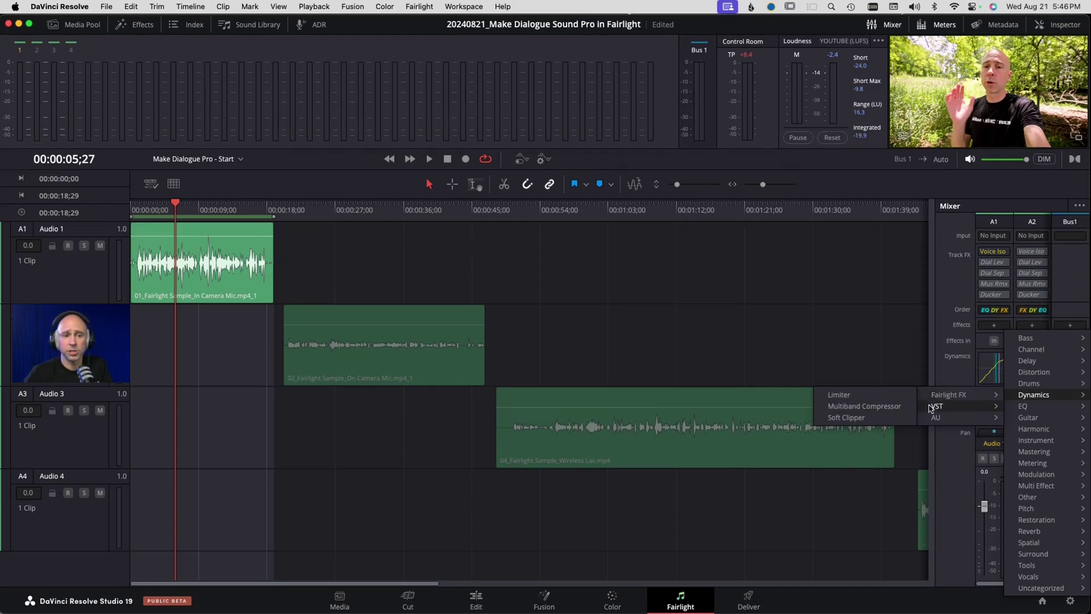
pyautogui.moveTo(930, 408)
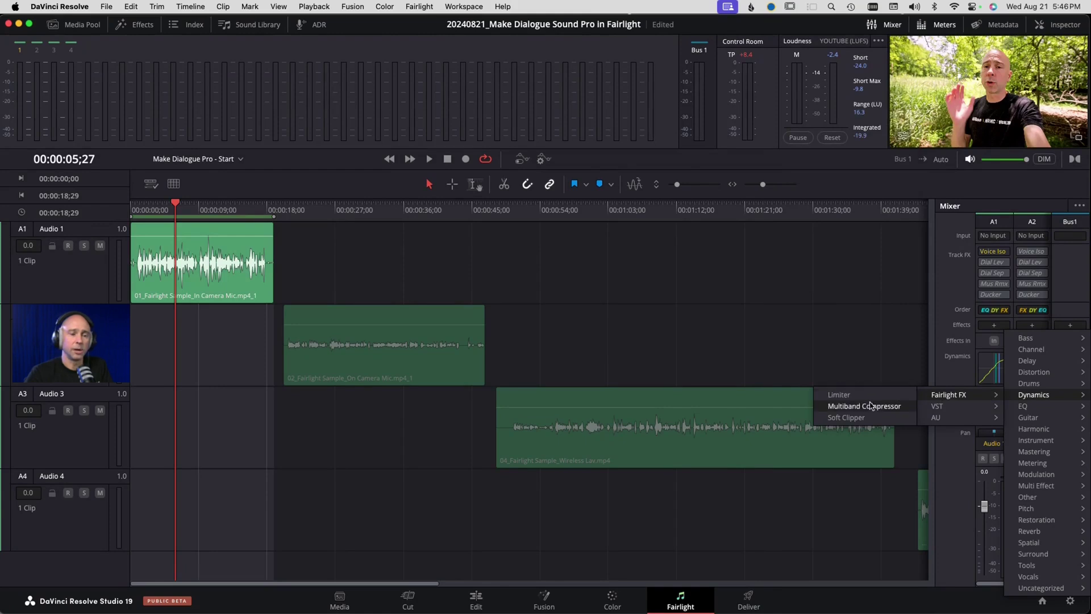
pyautogui.click(871, 407)
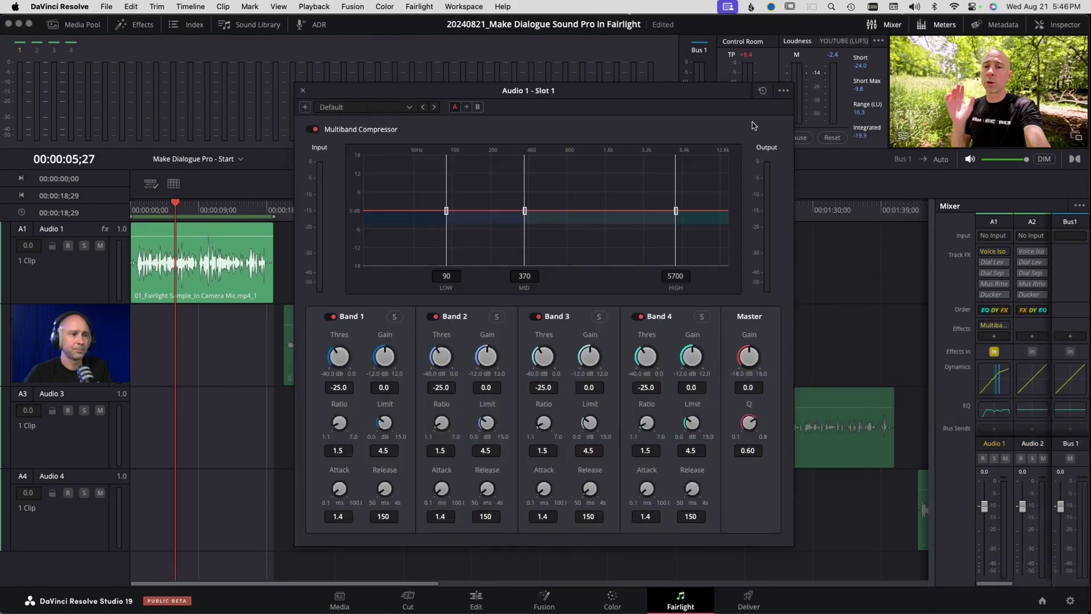
# Set the Multiband Compressor's low crossover to 100 Hz and mid crossover to 479 Hz, leaving Band 2's gain at its default.
pyautogui.moveTo(730, 95); pyautogui.dragTo(842, 27)
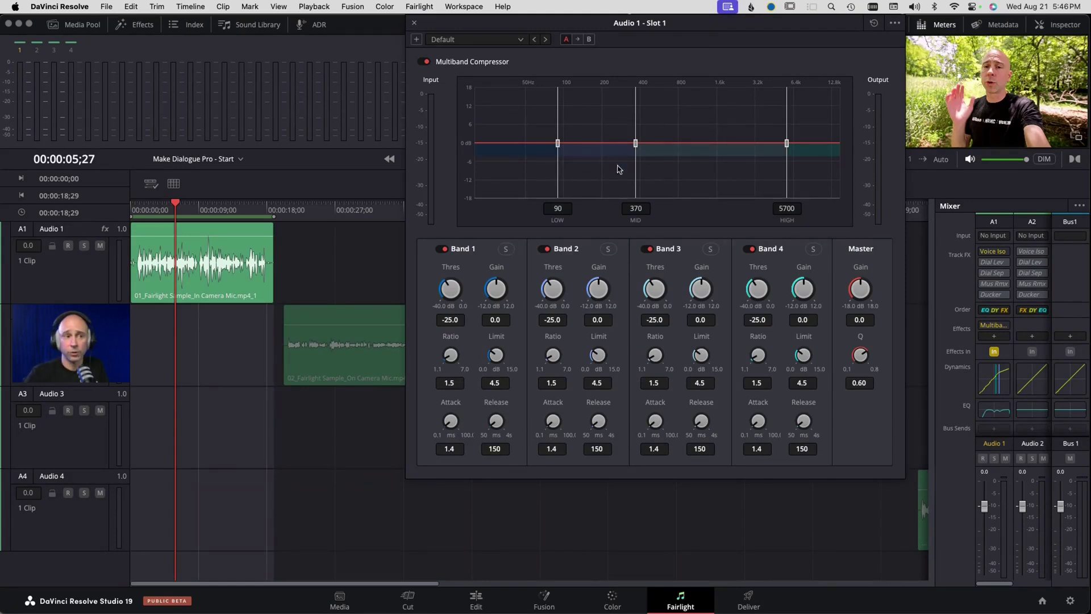
pyautogui.moveTo(557, 143); pyautogui.dragTo(564, 144)
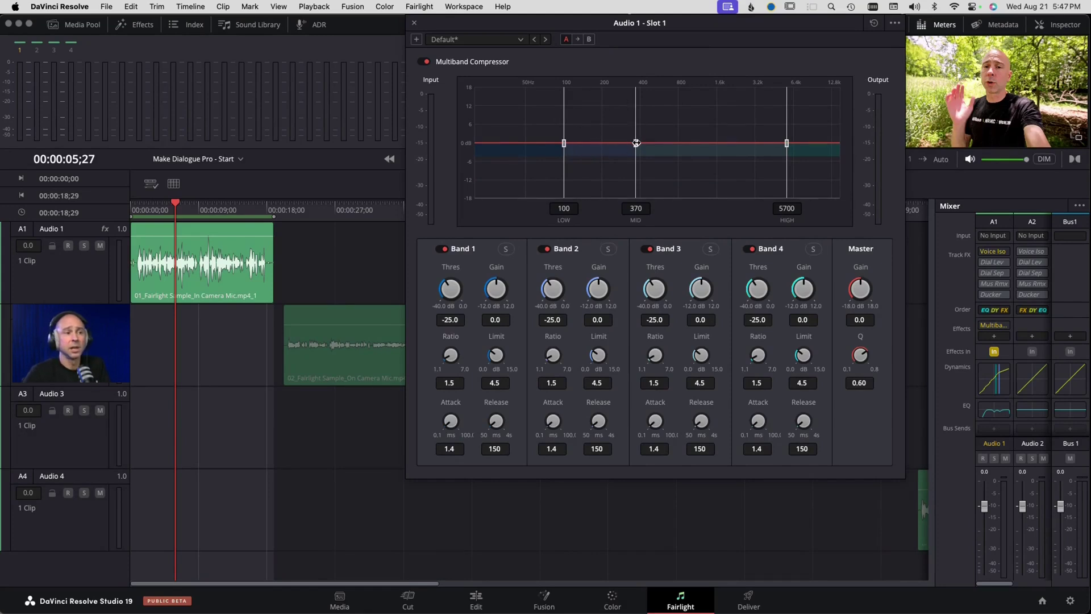
pyautogui.moveTo(635, 142); pyautogui.dragTo(650, 143)
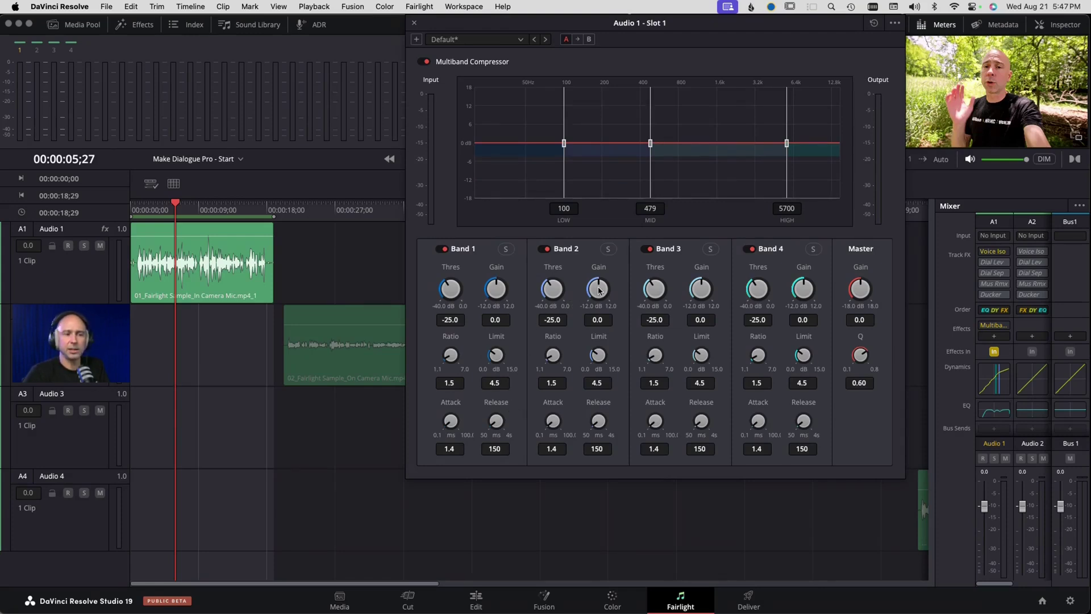
pyautogui.moveTo(600, 290); pyautogui.dragTo(494, 300)
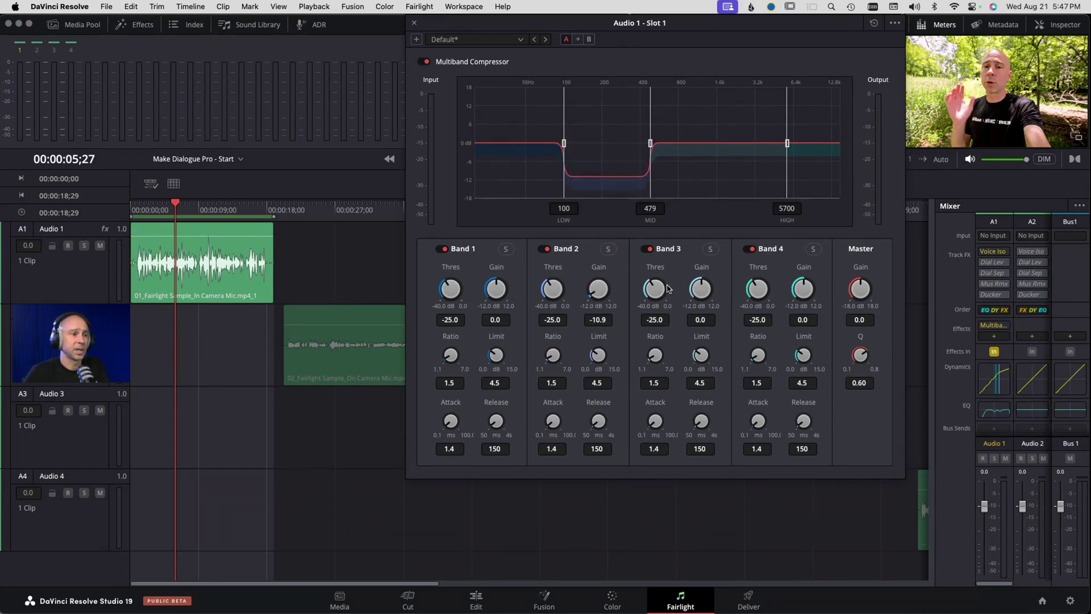
pyautogui.doubleClick(595, 291)
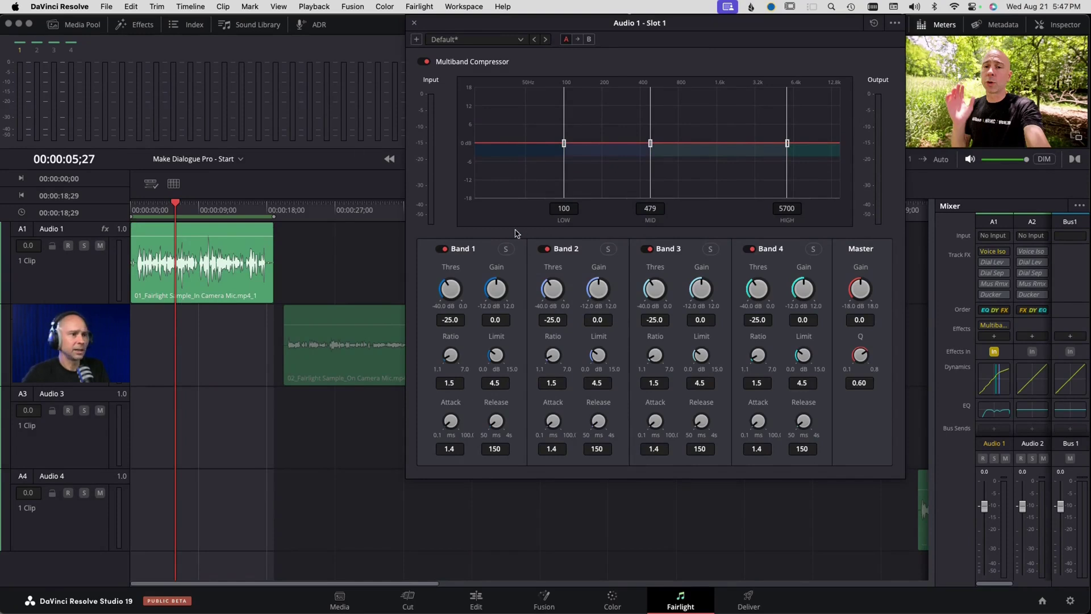
# Play the dialogue from the start while boosting Band 2's gain and moving the mid crossover to 359 Hz and high crossover to 2286 Hz.
pyautogui.click(140, 218)
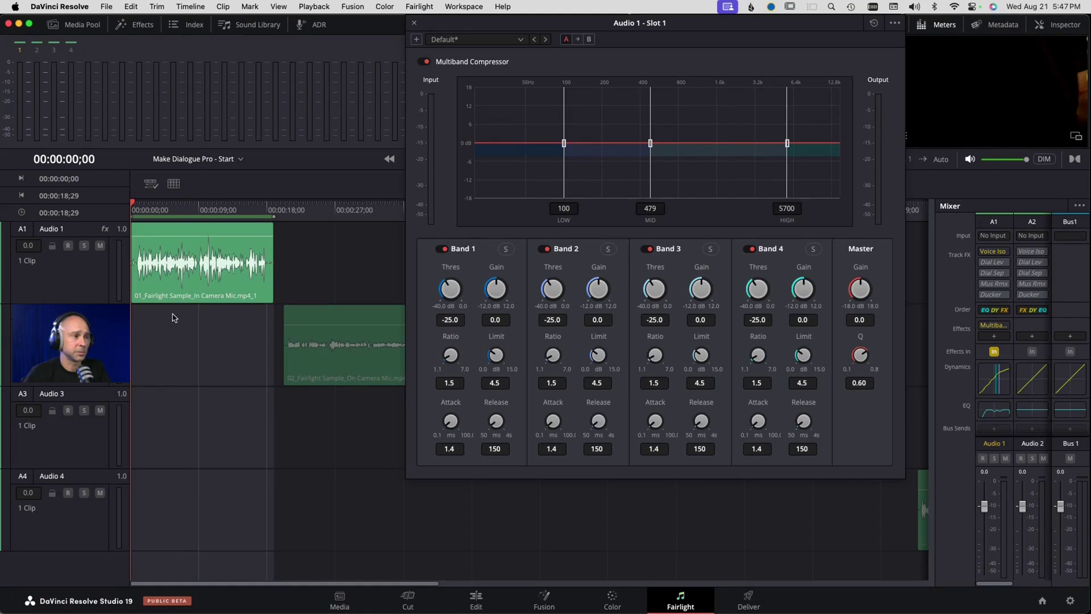
pyautogui.press('space')
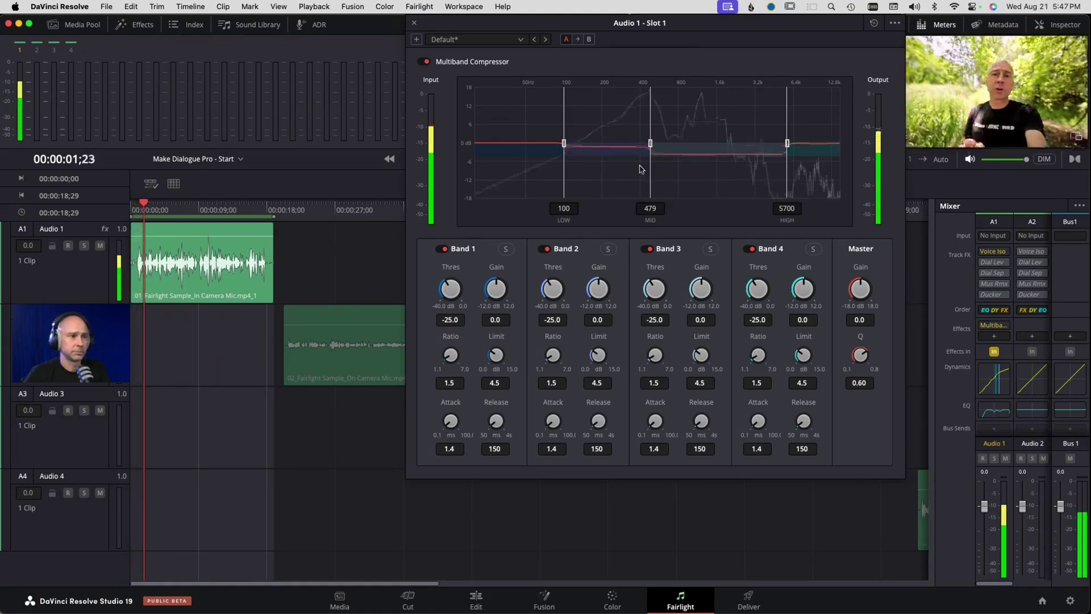
pyautogui.moveTo(650, 144); pyautogui.dragTo(654, 143)
pyautogui.press('XF86AudioRaiseVolume')
pyautogui.moveTo(597, 289); pyautogui.dragTo(642, 288)
pyautogui.moveTo(653, 144); pyautogui.dragTo(631, 143)
pyautogui.moveTo(597, 289); pyautogui.dragTo(602, 291)
pyautogui.moveTo(787, 143); pyautogui.dragTo(737, 143)
pyautogui.moveTo(631, 143); pyautogui.dragTo(634, 143)
# Set the gain of Bands 2, 3 and 4 to 7.1, -0.8 and 1.5 dB, with the low crossover at 78 Hz and mid at 402 Hz.
pyautogui.moveTo(703, 289); pyautogui.dragTo(684, 283)
pyautogui.moveTo(803, 288)
pyautogui.mouseDown()
pyautogui.moveTo(823, 261)
pyautogui.moveTo(818, 287)
pyautogui.mouseUp()
pyautogui.moveTo(601, 289); pyautogui.dragTo(606, 293)
pyautogui.moveTo(564, 143); pyautogui.dragTo(550, 144)
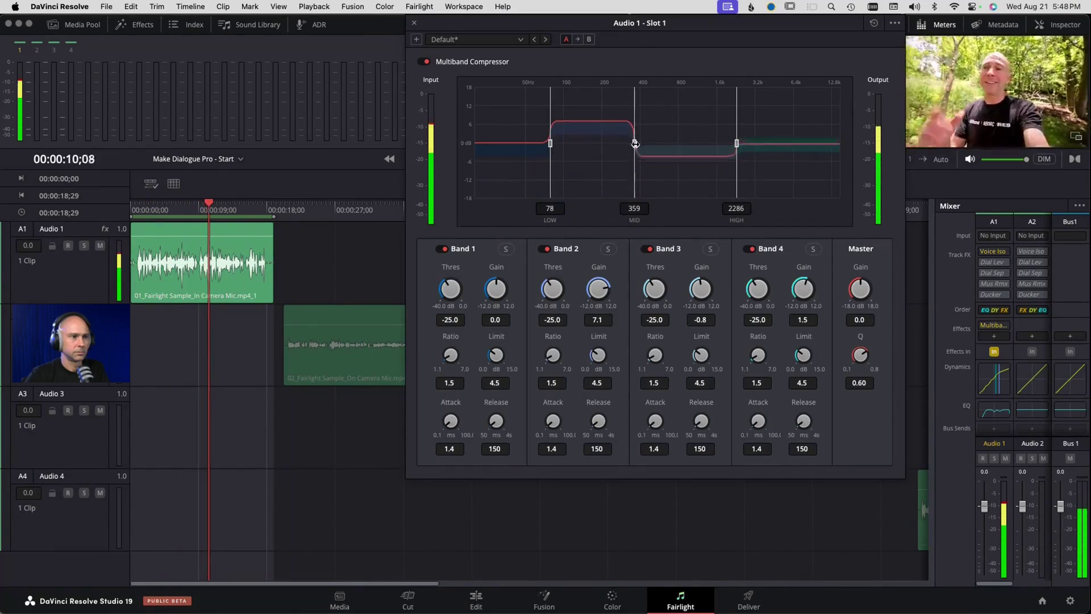
pyautogui.moveTo(635, 143); pyautogui.dragTo(640, 143)
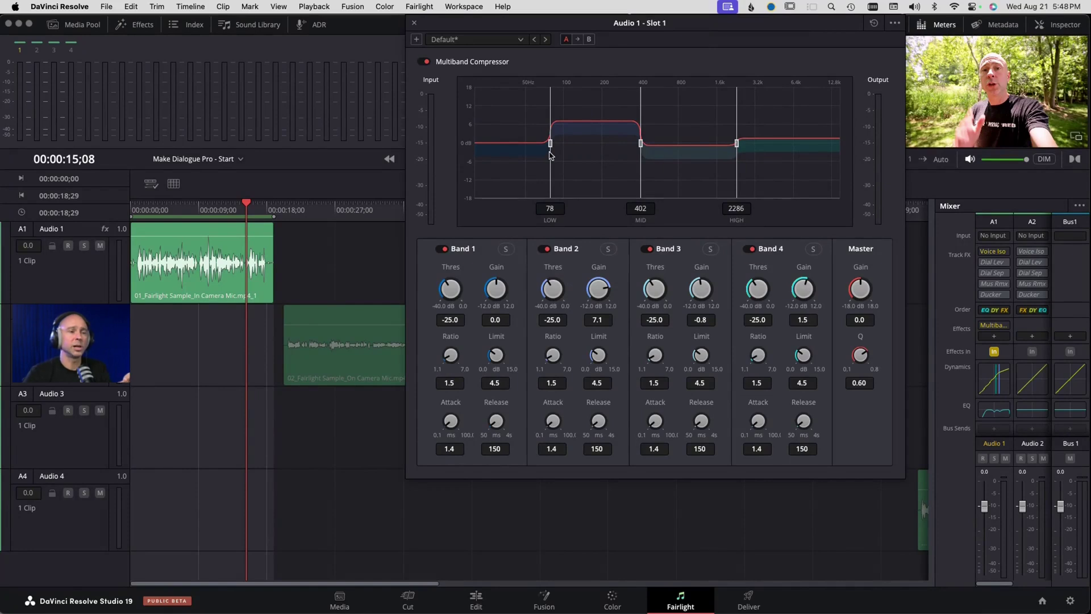
# Play the dialogue with Band 2 bypassed and enabled to compare its effect, leaving the band enabled.
pyautogui.click(544, 248)
pyautogui.press('space')
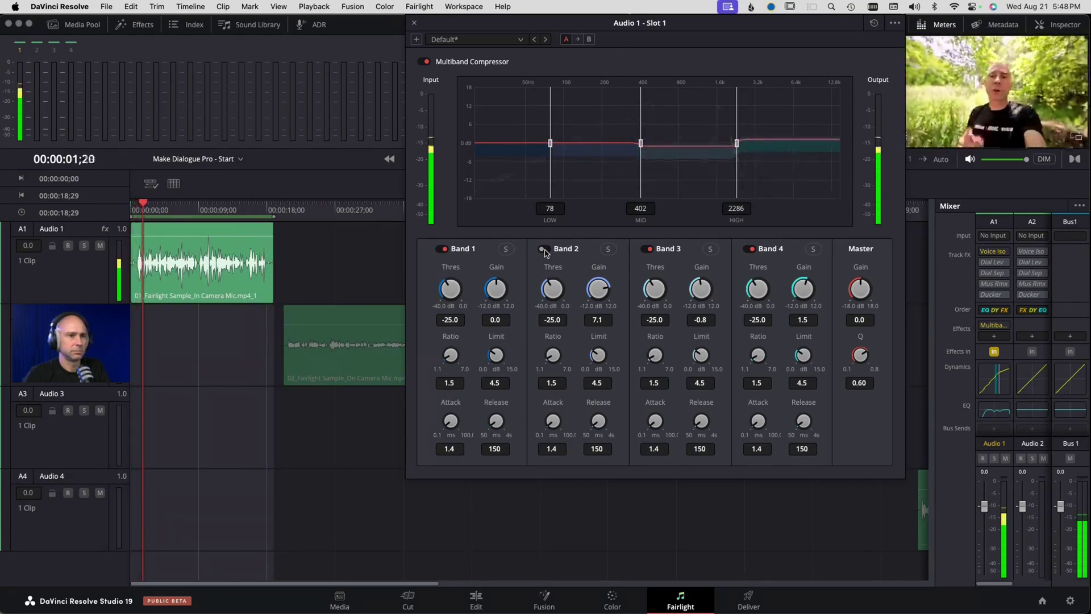
pyautogui.click(544, 249)
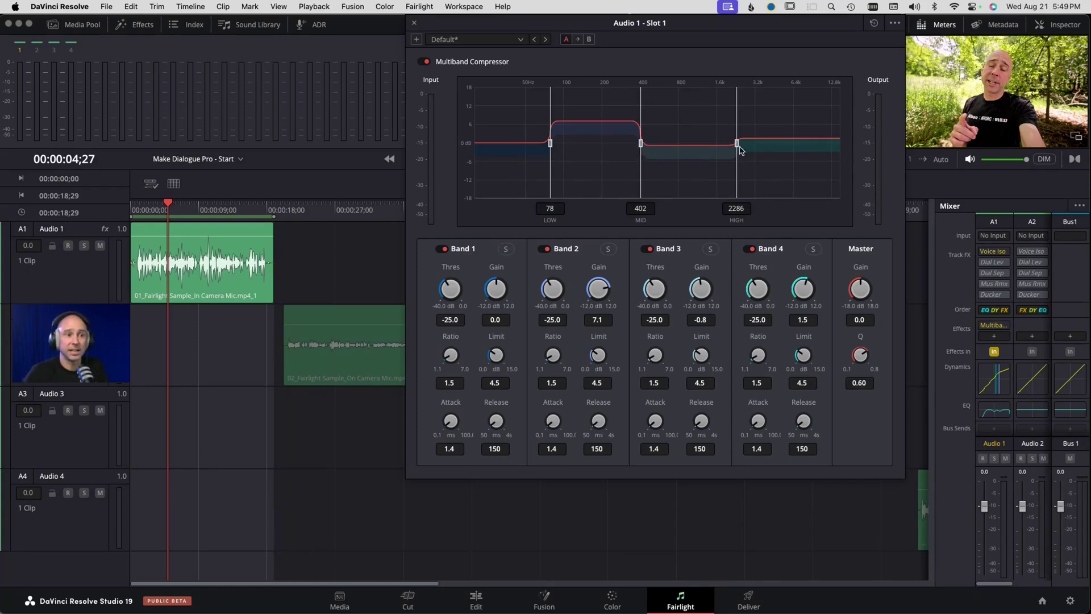
# Move the Multiband Compressor's high crossover to 2406 Hz and reset the master gain to its default.
pyautogui.moveTo(736, 143); pyautogui.dragTo(739, 143)
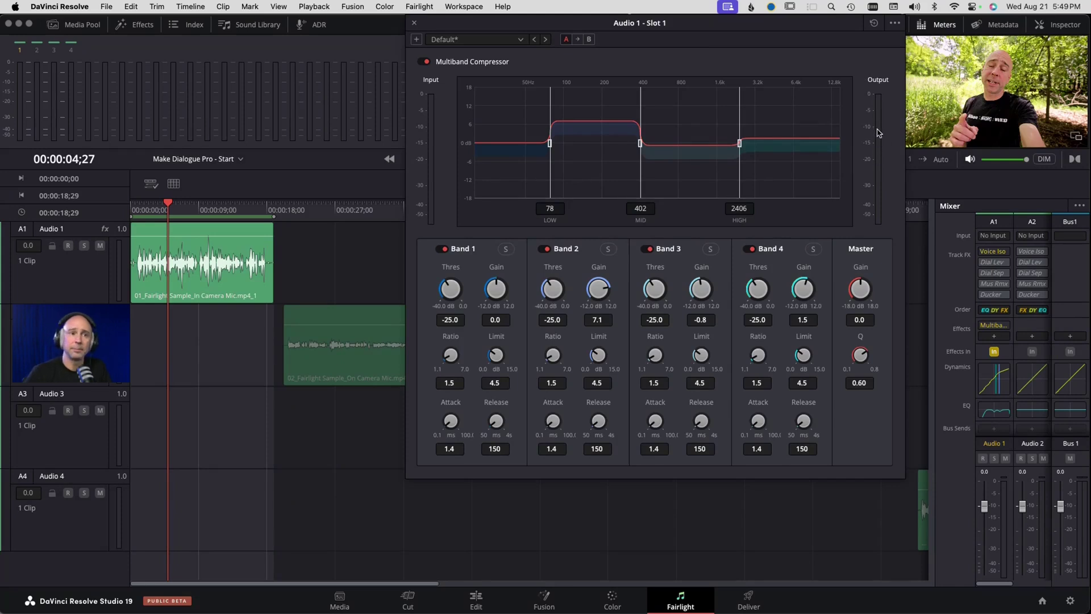
pyautogui.moveTo(859, 288)
pyautogui.mouseDown()
pyautogui.moveTo(893, 295)
pyautogui.moveTo(870, 290)
pyautogui.mouseUp()
pyautogui.doubleClick(868, 289)
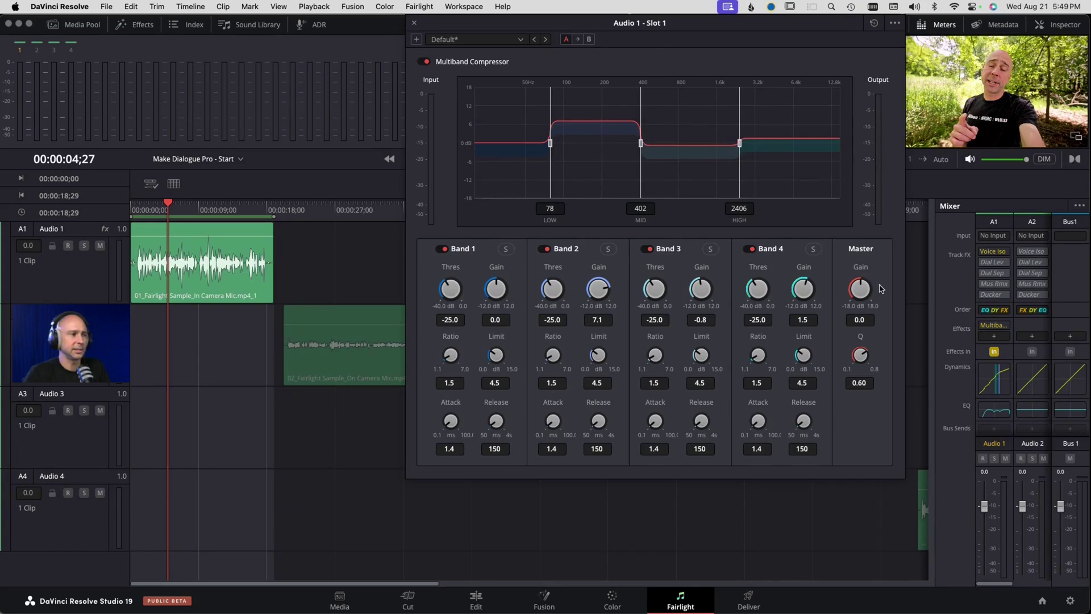
# During playback, set Band 2's gain to 4.2 dB and the master gain to 1.8 dB, and close the Multiband Compressor.
pyautogui.press('space')
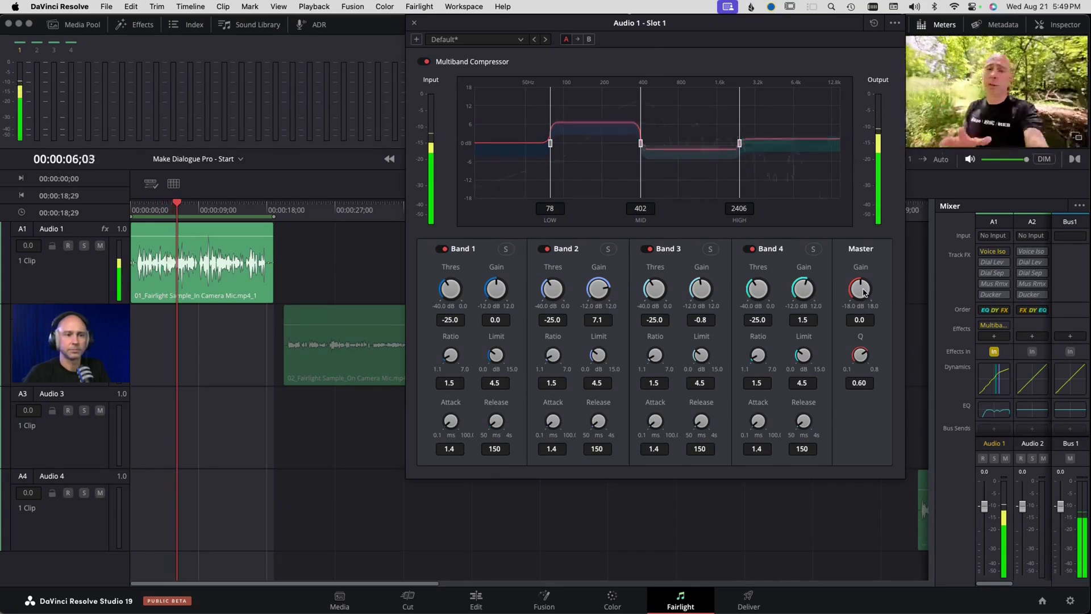
pyautogui.moveTo(864, 291); pyautogui.dragTo(869, 292)
pyautogui.moveTo(597, 289); pyautogui.dragTo(575, 291)
pyautogui.moveTo(859, 290); pyautogui.dragTo(861, 287)
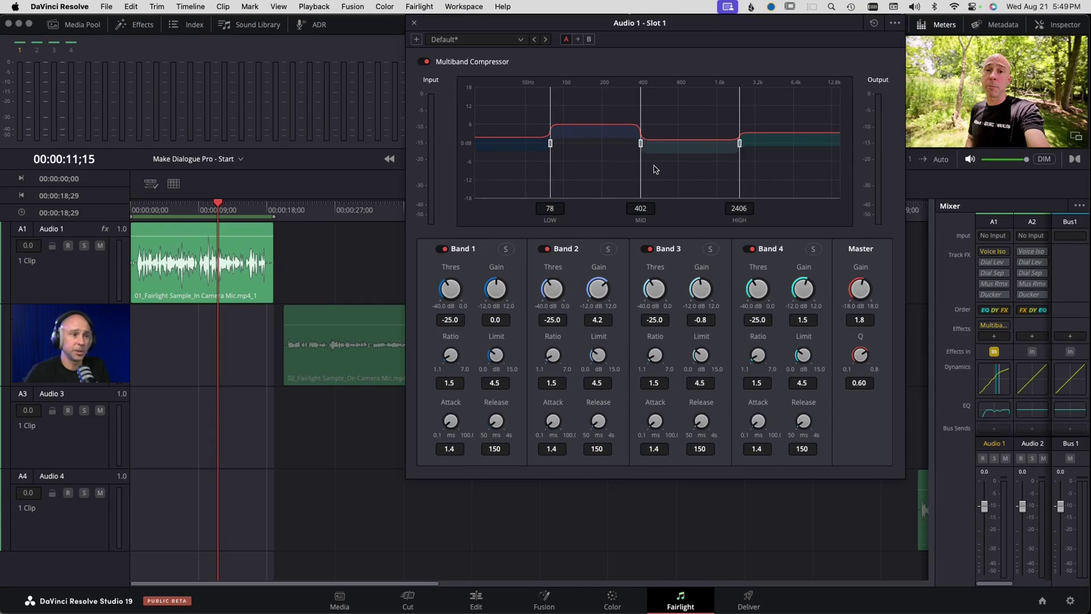
pyautogui.click(415, 24)
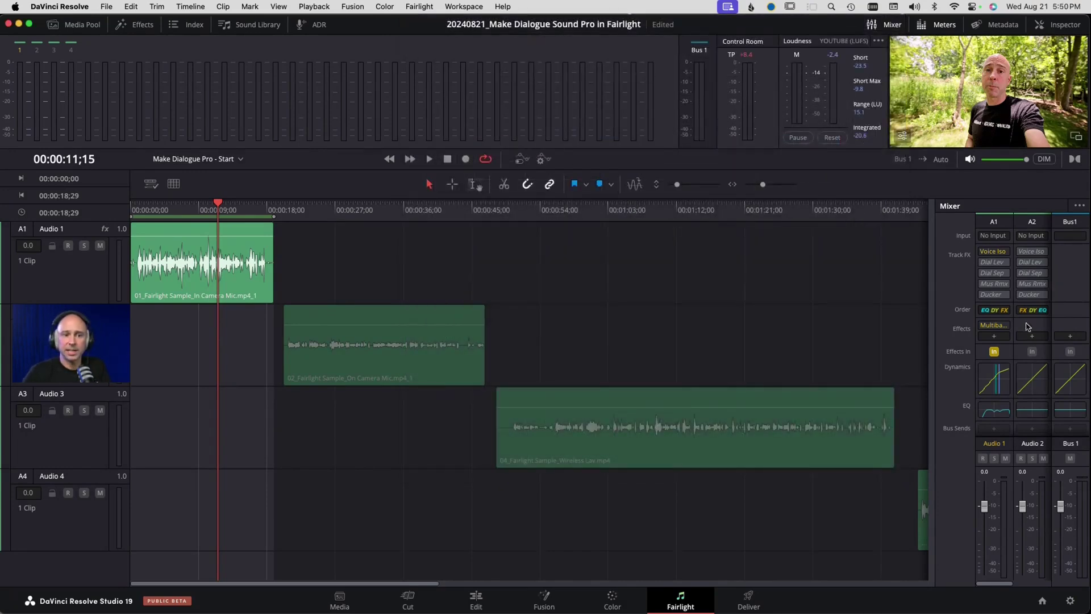
# Add the Fairlight FX De-Esser effect from the Restoration category to Audio 1.
pyautogui.click(993, 337)
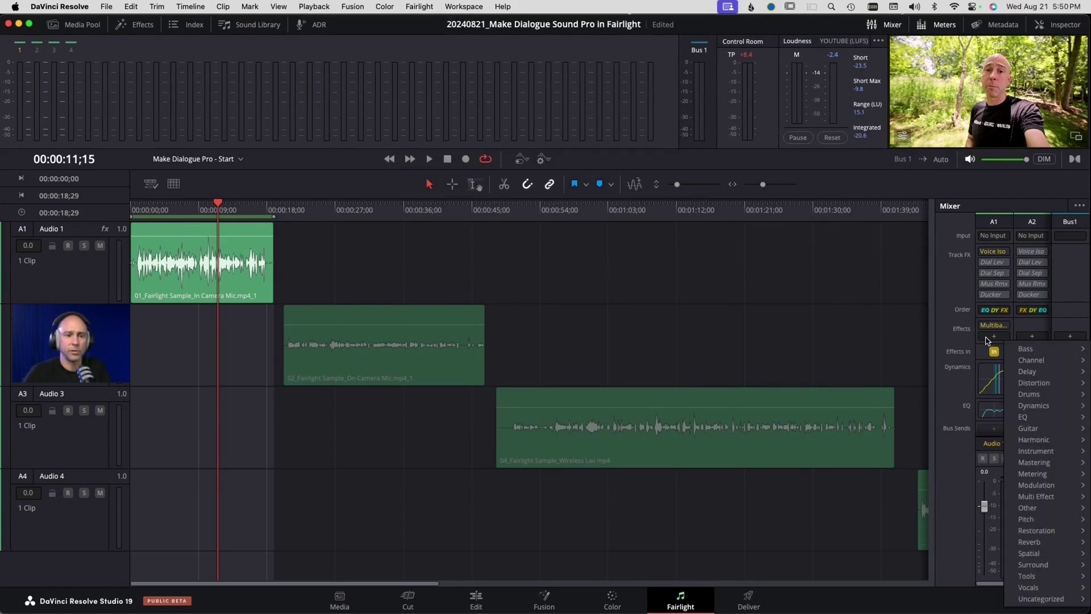
pyautogui.moveTo(1055, 531)
pyautogui.moveTo(966, 530)
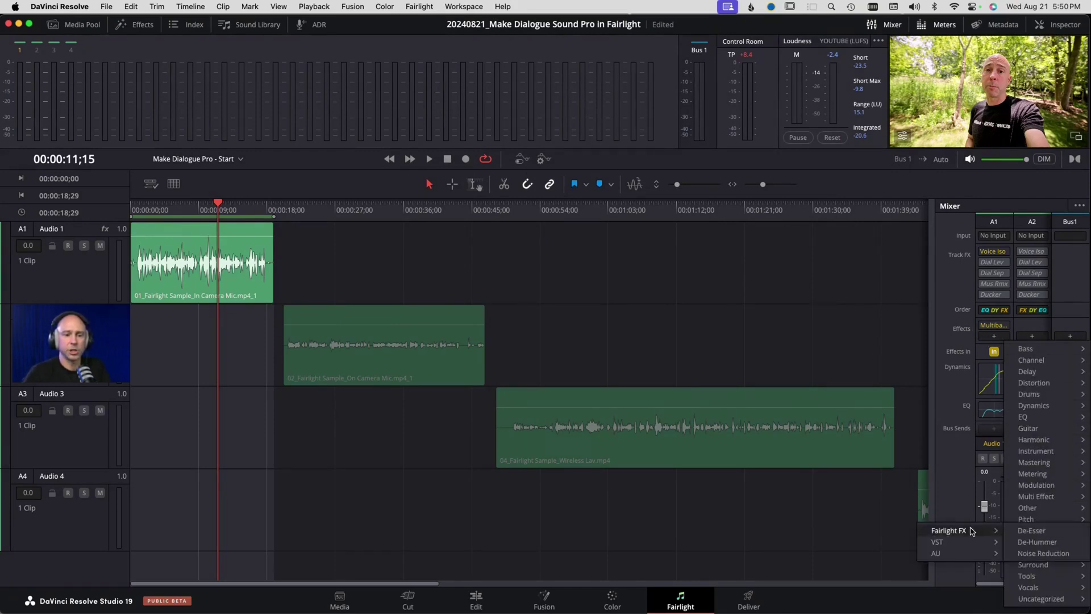
pyautogui.click(1044, 531)
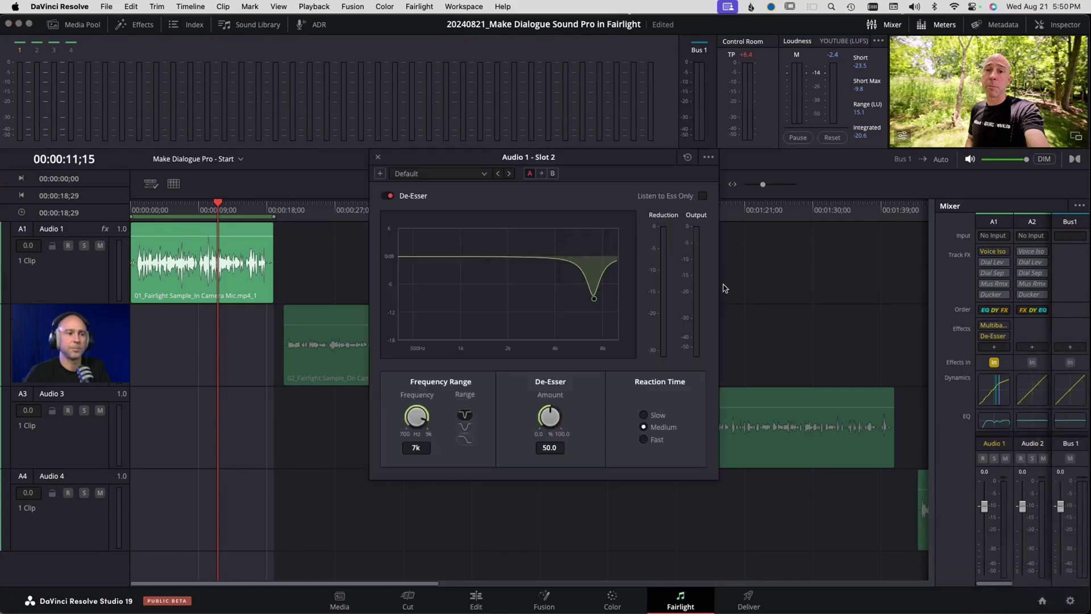
# Load the De-Esser's Male ESS preset, choose the narrow frequency range, and reduce the amount to 50%.
pyautogui.click(484, 174)
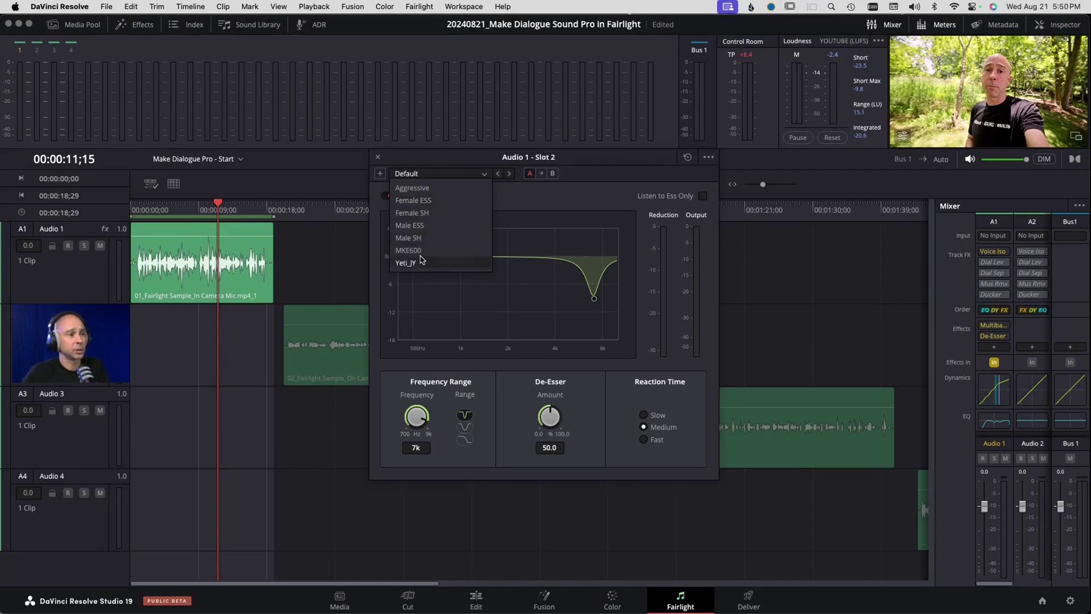
pyautogui.click(423, 226)
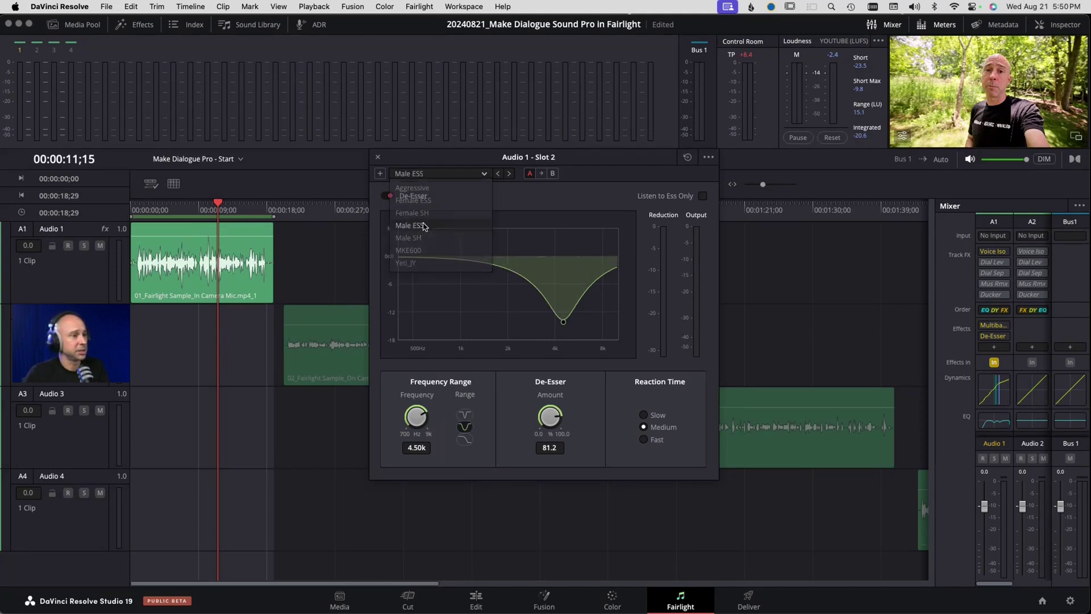
pyautogui.click(465, 415)
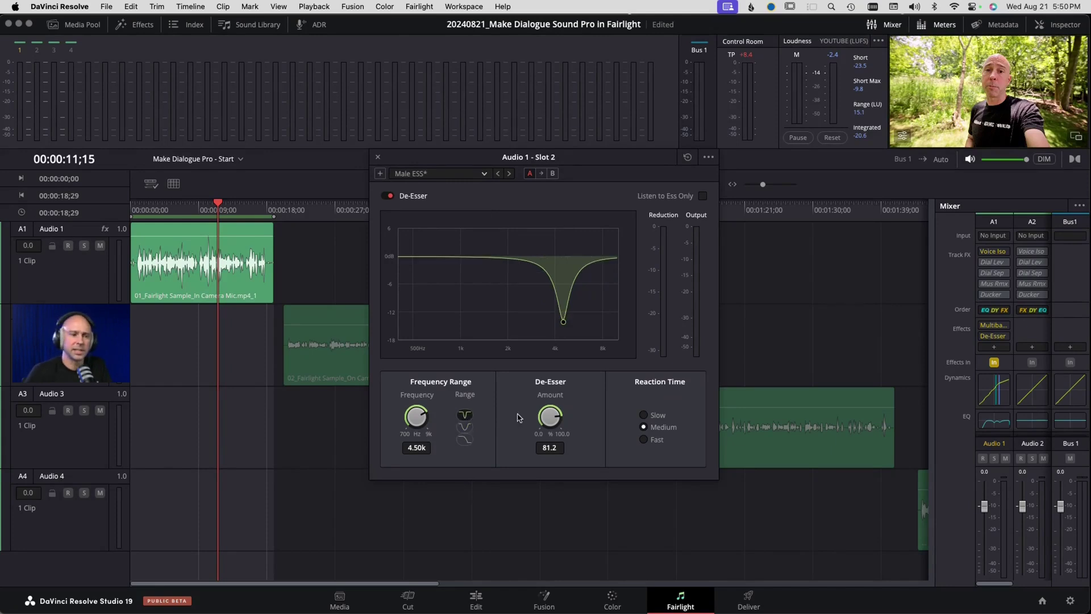
pyautogui.moveTo(558, 420); pyautogui.dragTo(488, 433)
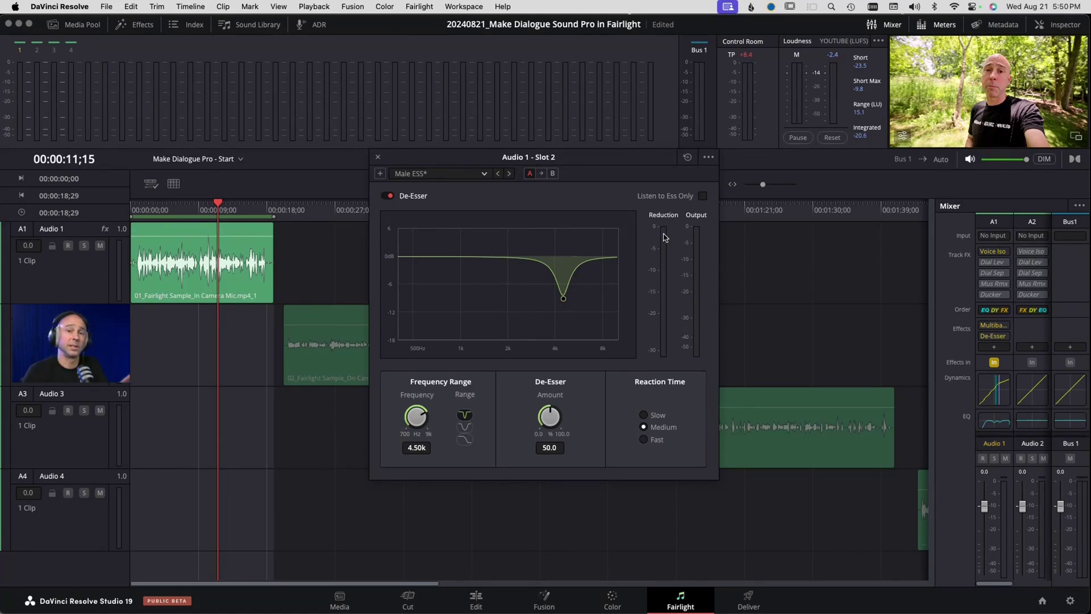
# Play the dialogue while tuning the De-Esser to a frequency of 4.47k and an amount of 35.1%, and close the effect.
pyautogui.press('space')
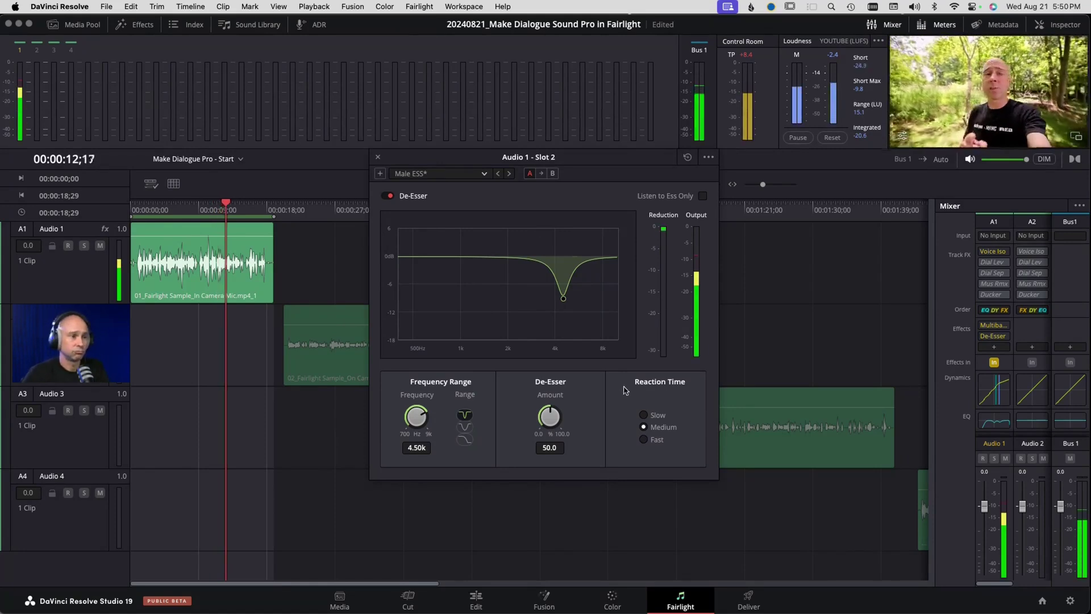
pyautogui.moveTo(416, 418); pyautogui.dragTo(401, 419)
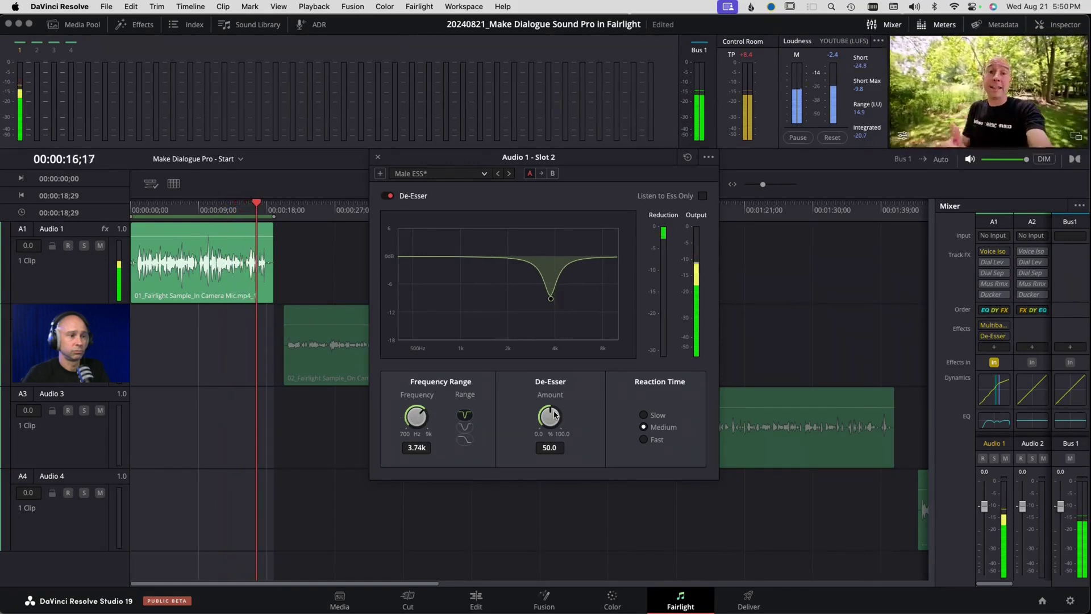
pyautogui.moveTo(549, 413); pyautogui.dragTo(549, 418)
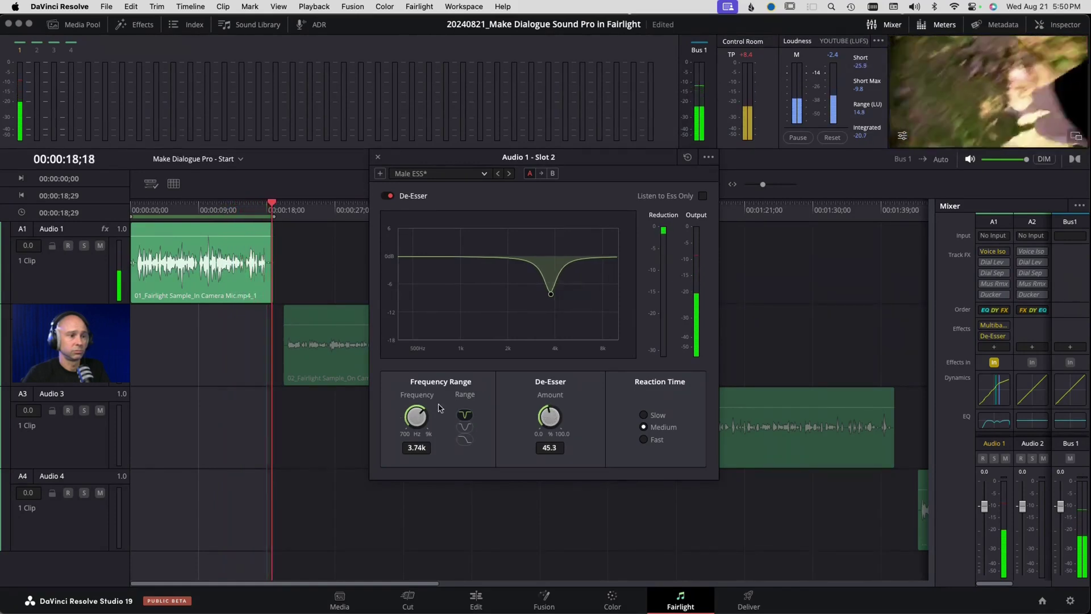
pyautogui.moveTo(416, 416); pyautogui.dragTo(420, 408)
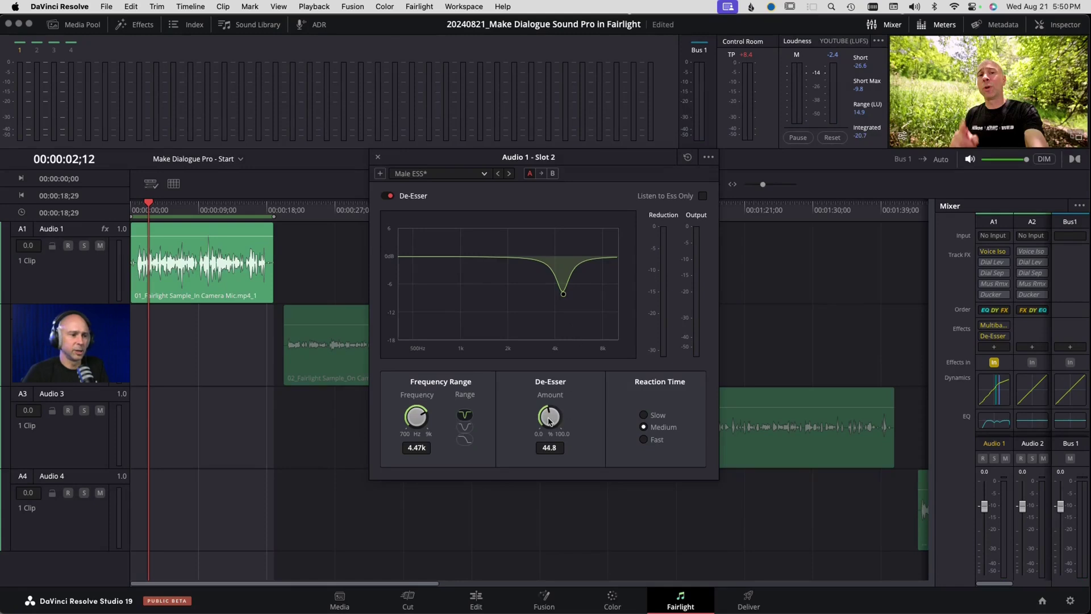
pyautogui.moveTo(550, 421); pyautogui.dragTo(528, 427)
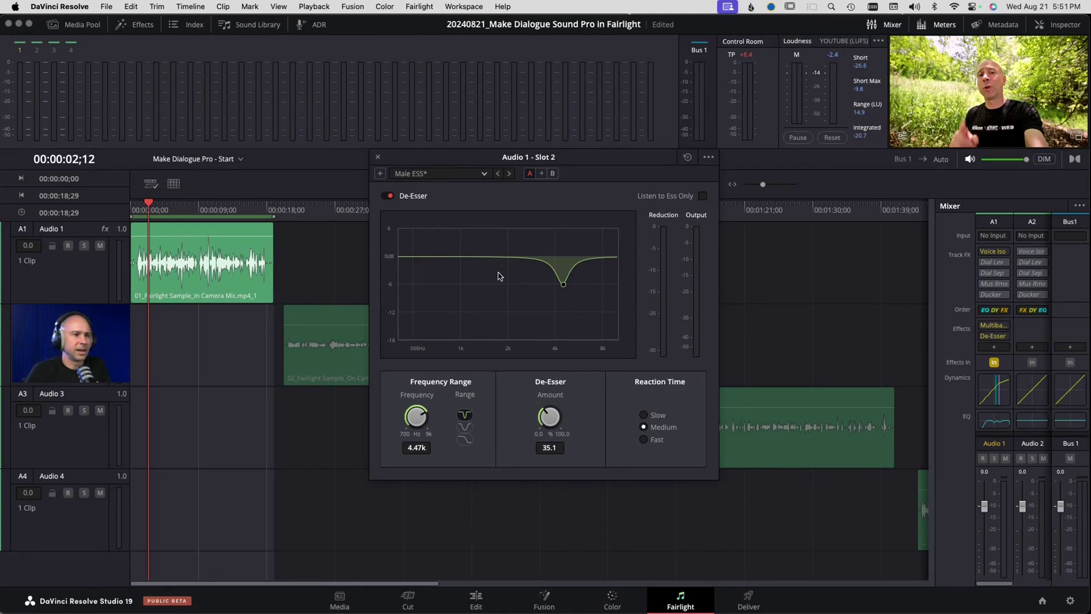
pyautogui.click(378, 158)
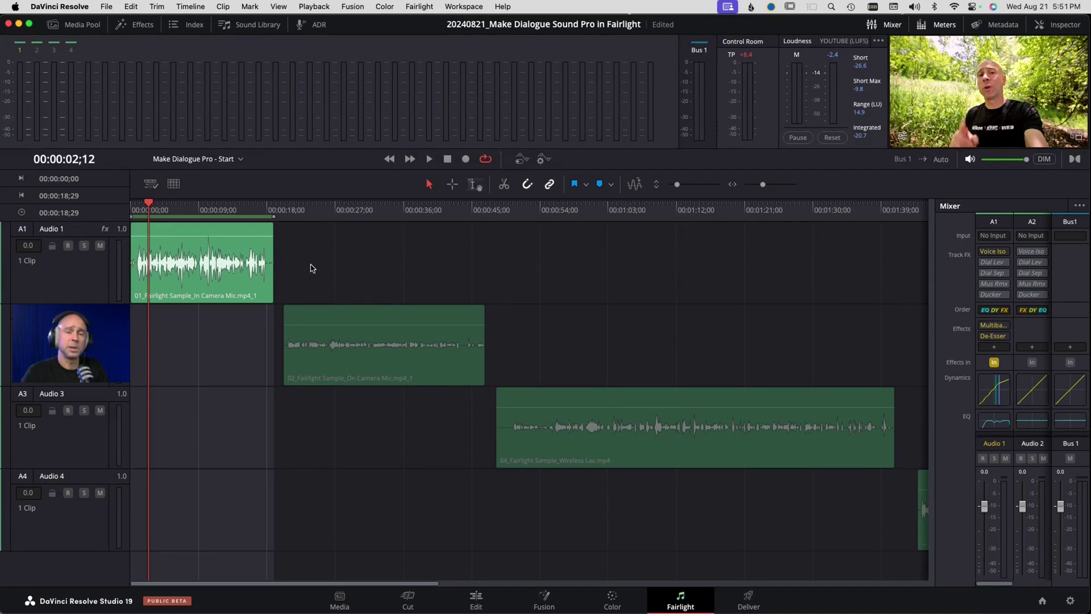
# Examine the audio level normalization modes for the Audio 1 clip, including Sample Peak Program and YouTube, and cancel without normalizing.
pyautogui.rightClick(230, 279)
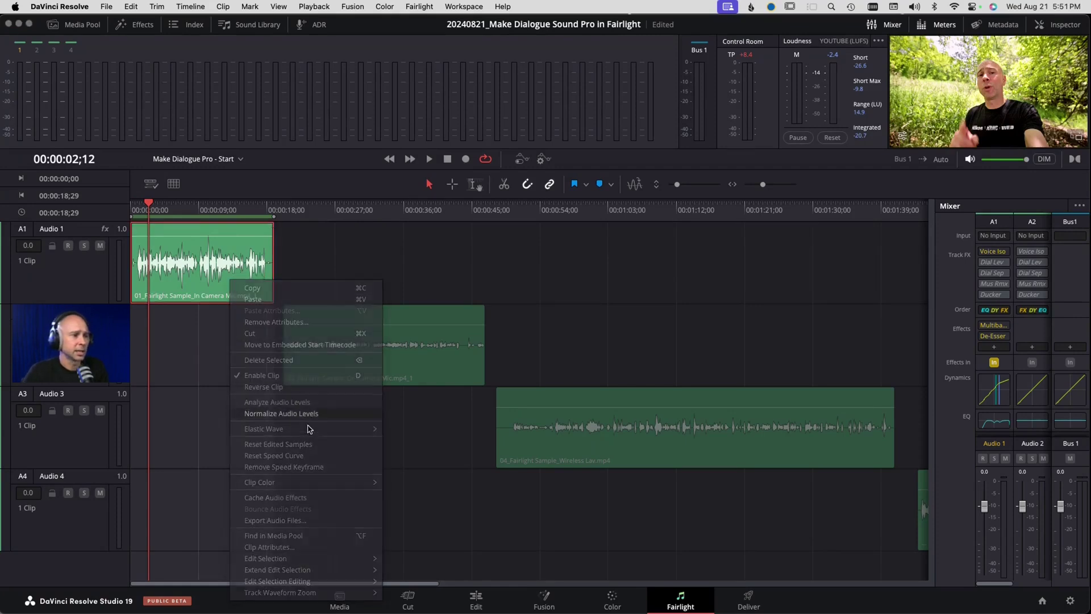
pyautogui.click(238, 300)
pyautogui.rightClick(239, 289)
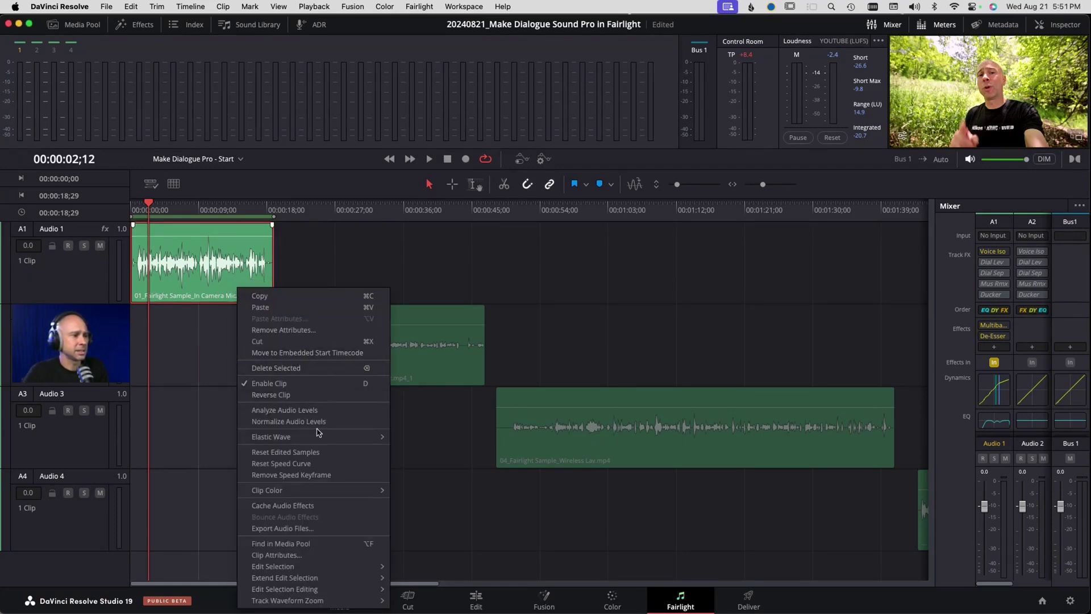
pyautogui.click(313, 422)
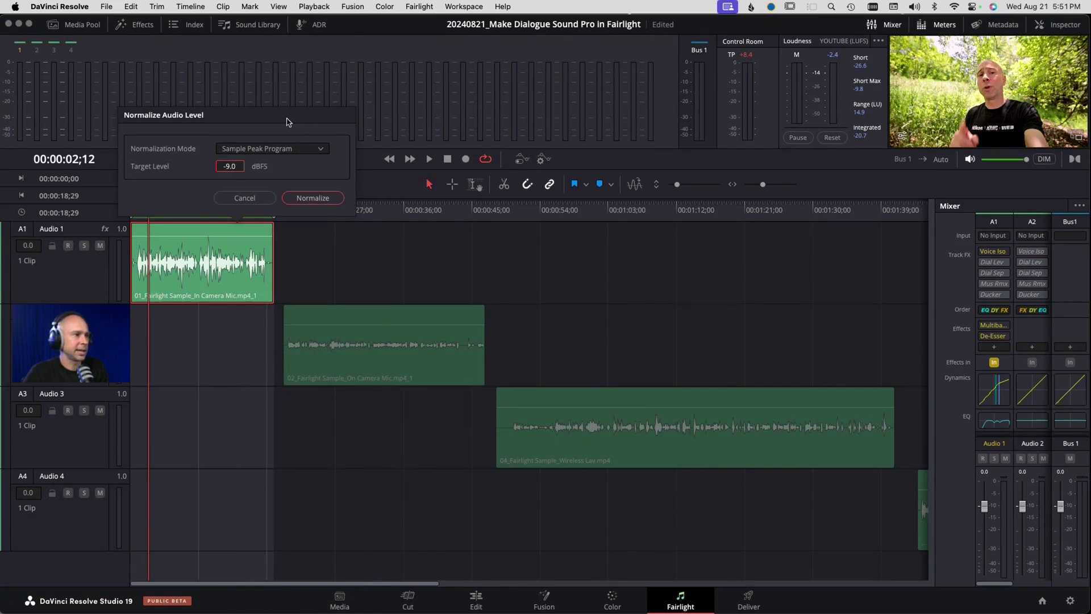
pyautogui.click(253, 149)
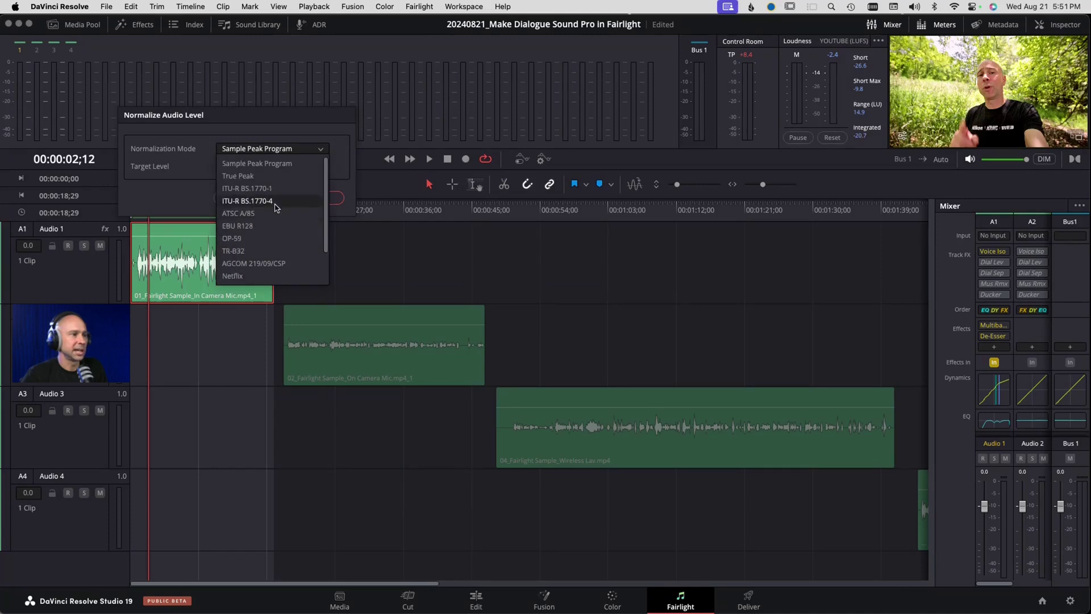
pyautogui.scroll(1, 300, 187)
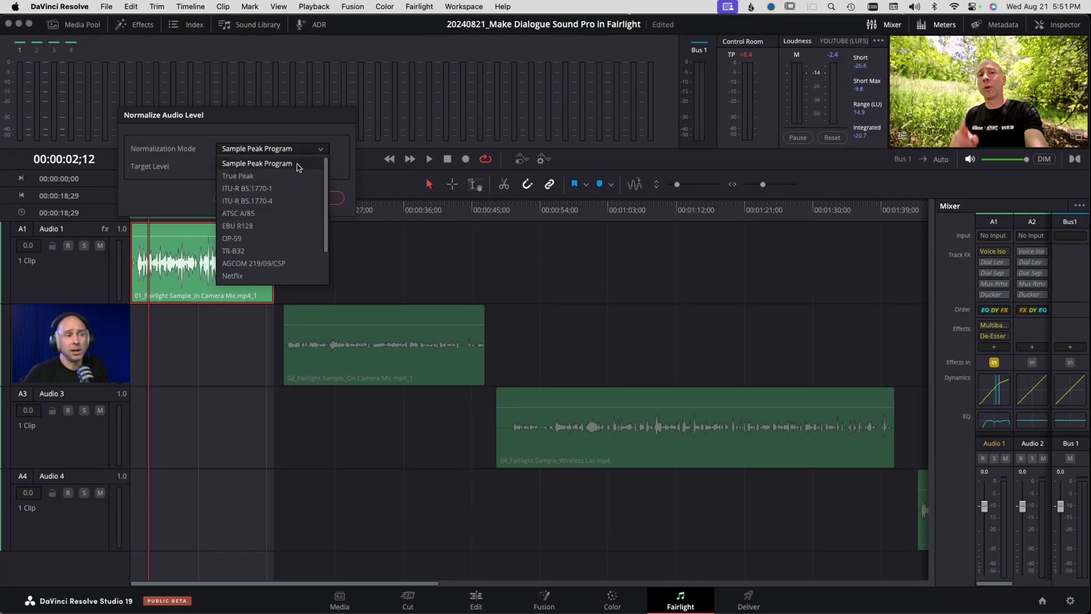
pyautogui.click(296, 164)
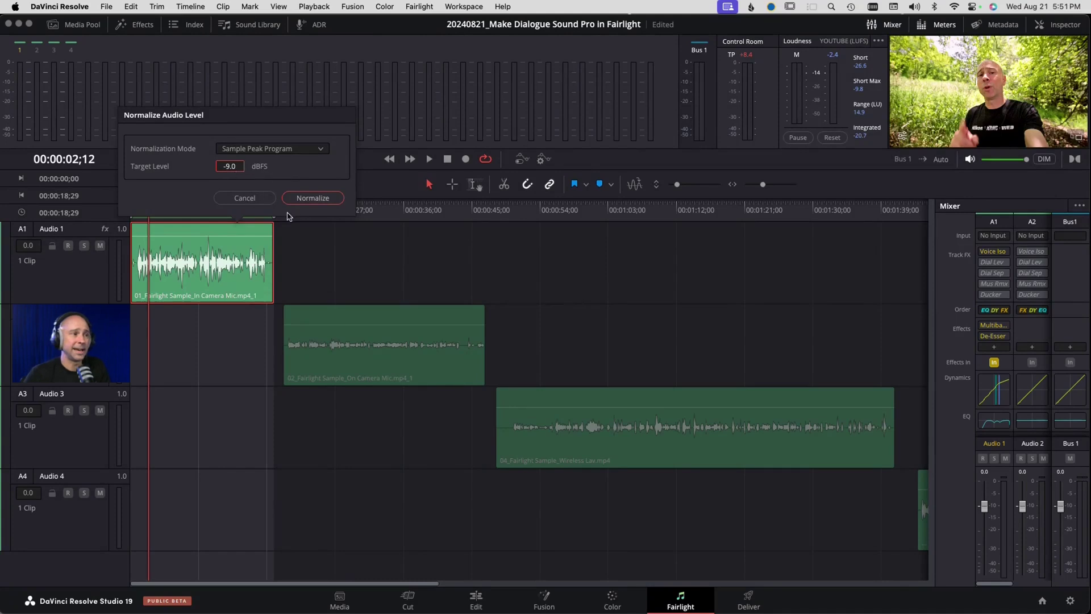
pyautogui.click(321, 150)
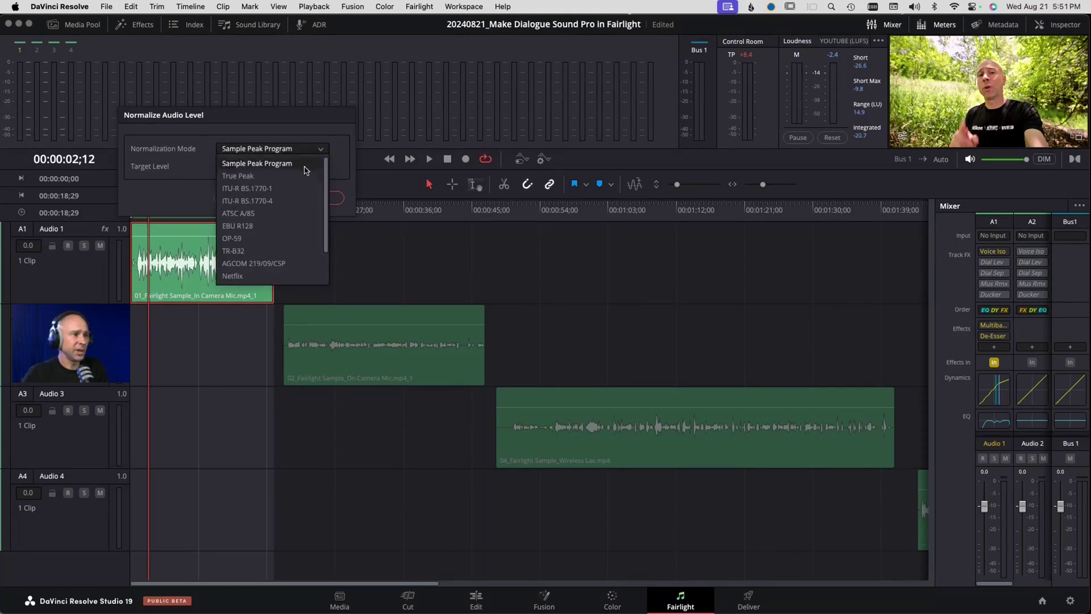
pyautogui.scroll(-2, 296, 193)
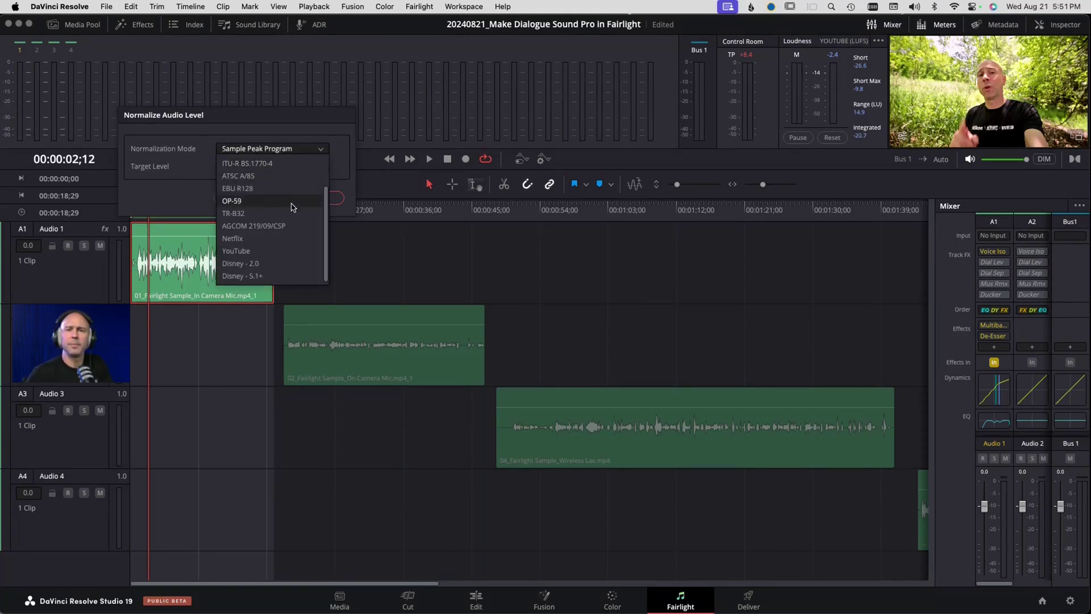
pyautogui.click(272, 251)
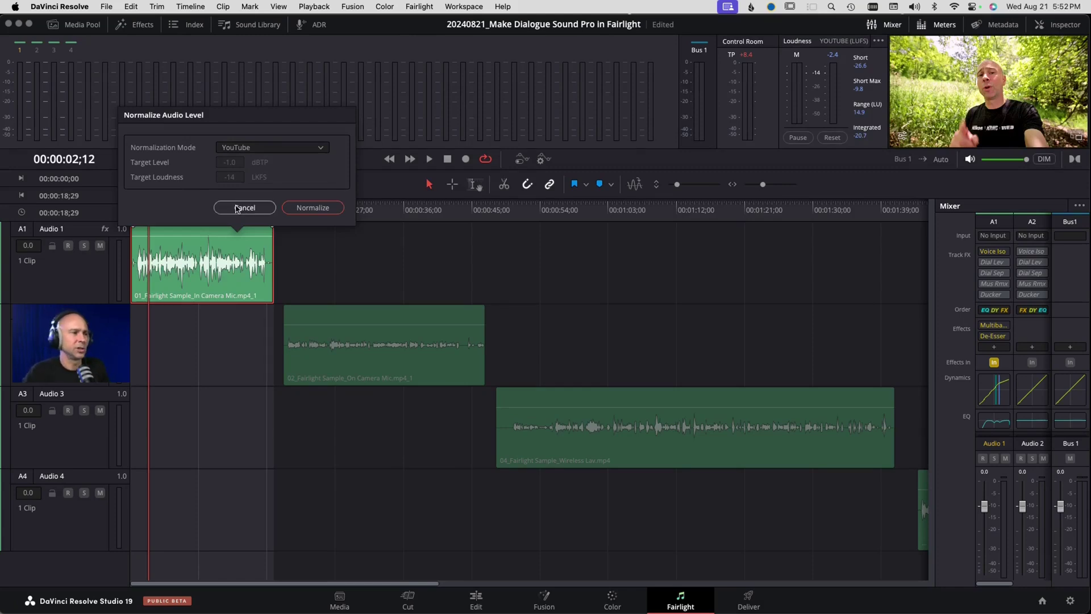
pyautogui.click(239, 207)
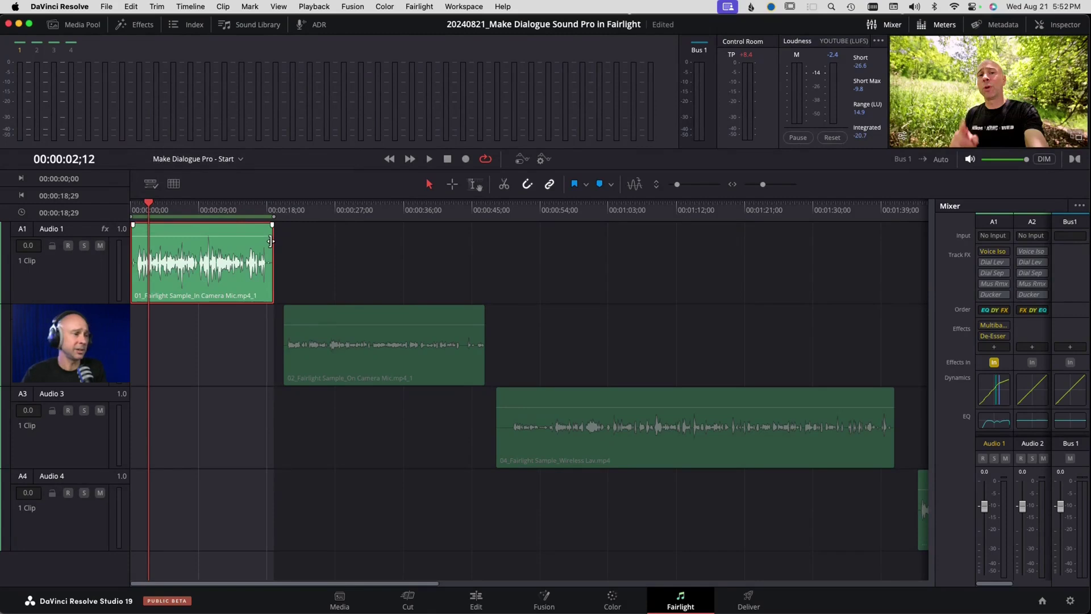